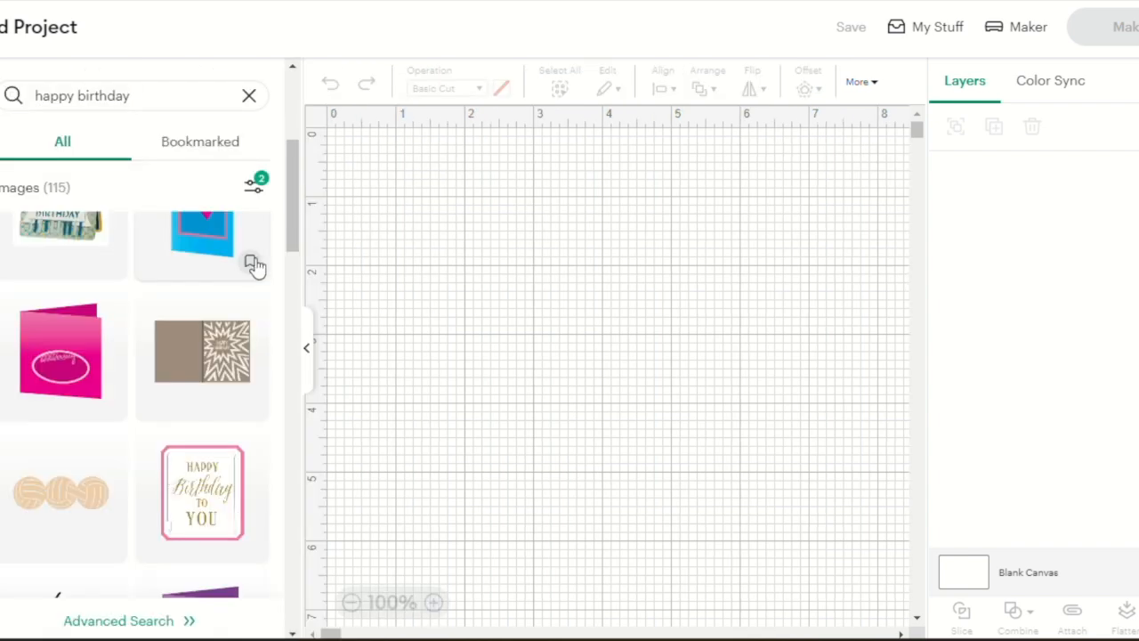
{"action": "left_click", "coordinate": [253, 189]}
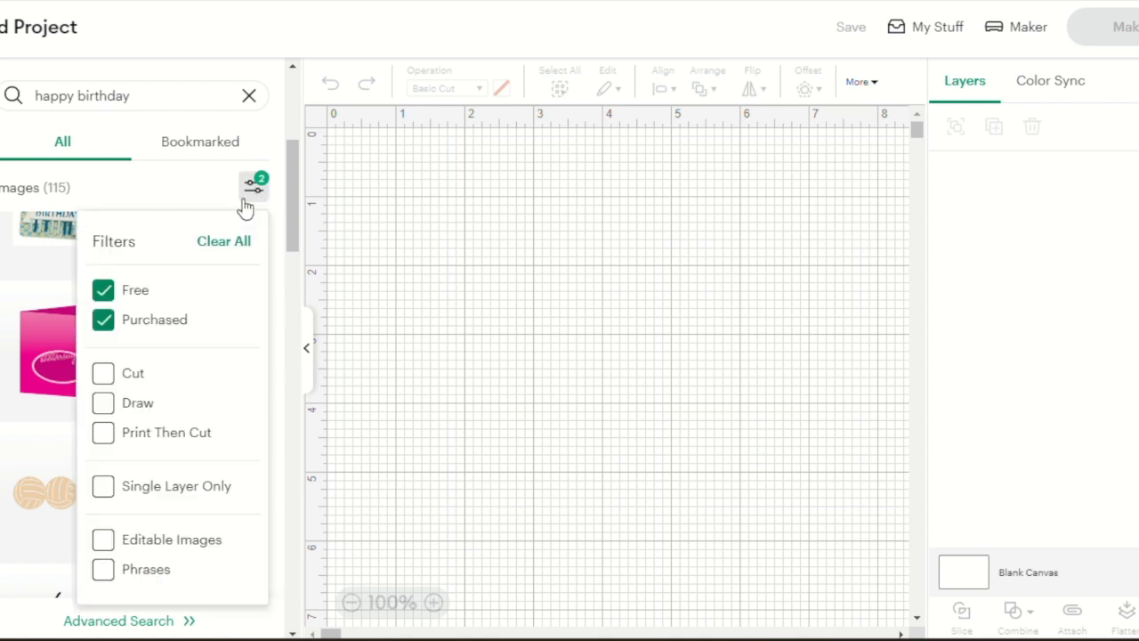
{"action": "left_click", "coordinate": [167, 189]}
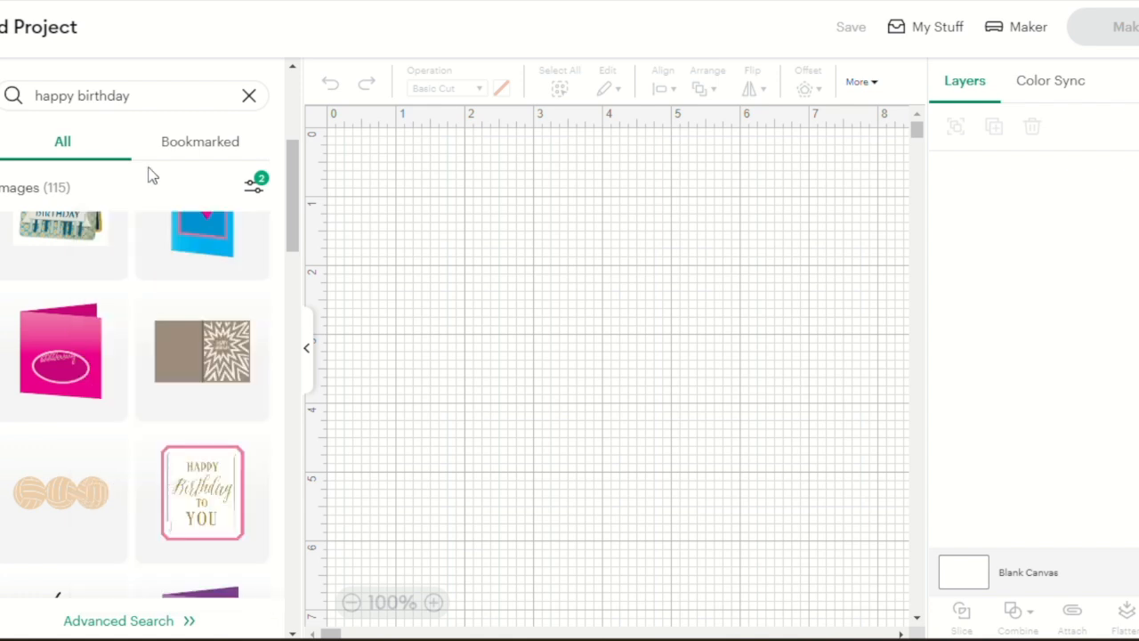
{"action": "left_click", "coordinate": [135, 94]}
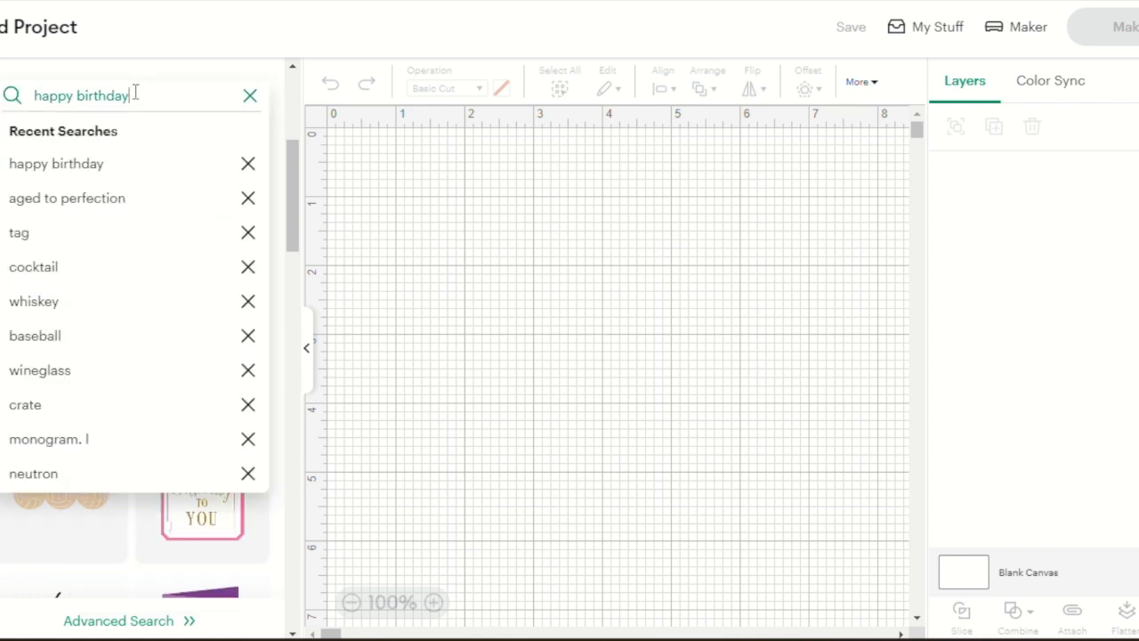
{"action": "left_click", "coordinate": [12, 98]}
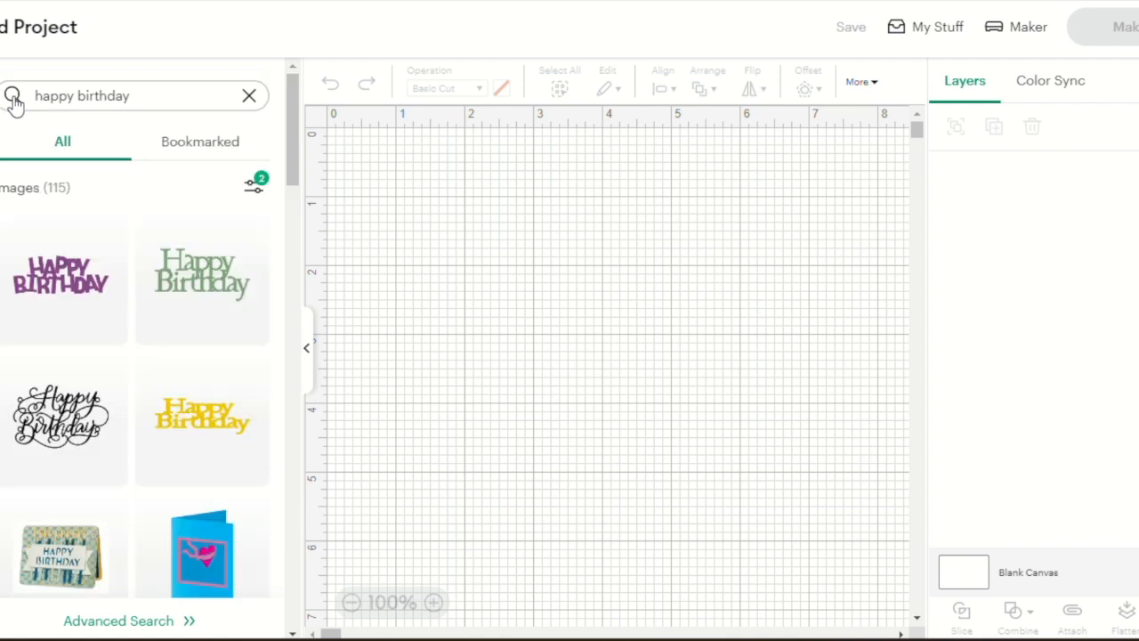
Replace the current image search with a search for "wine bottle"
{"action": "left_click", "coordinate": [249, 96]}
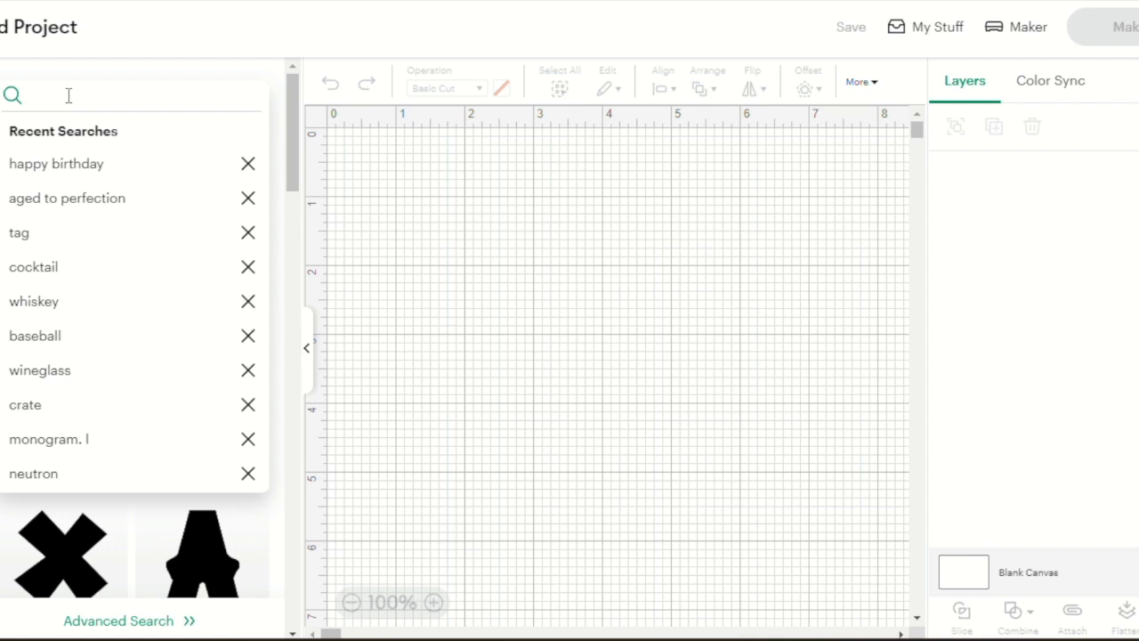
{"action": "type", "text": "win"}
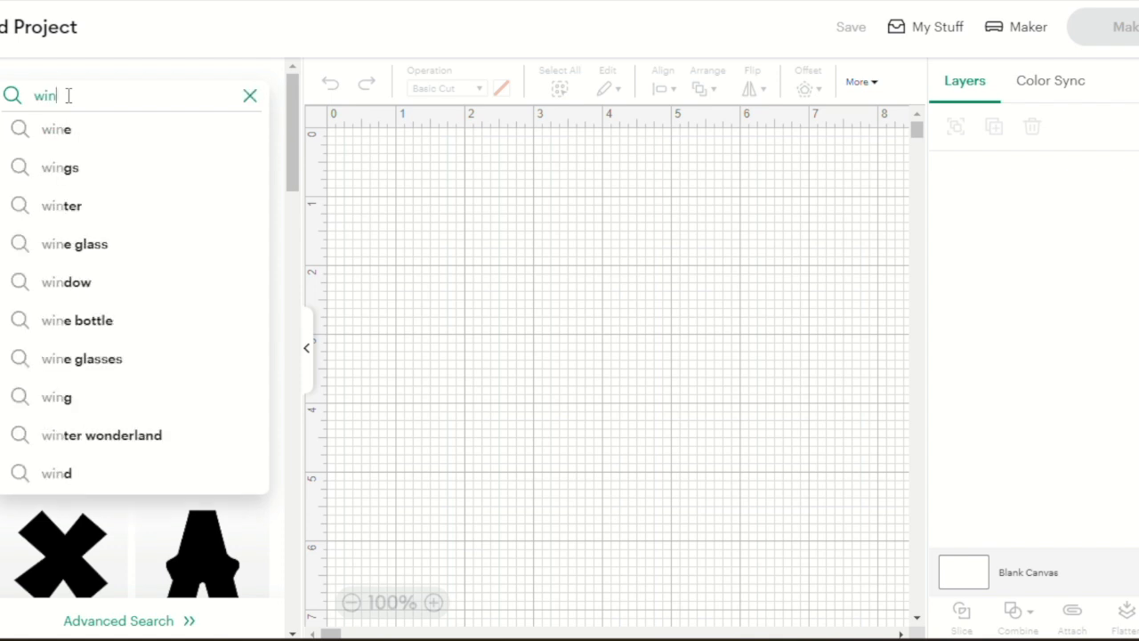
{"action": "type", "text": "e bottle"}
{"action": "key", "text": "Return"}
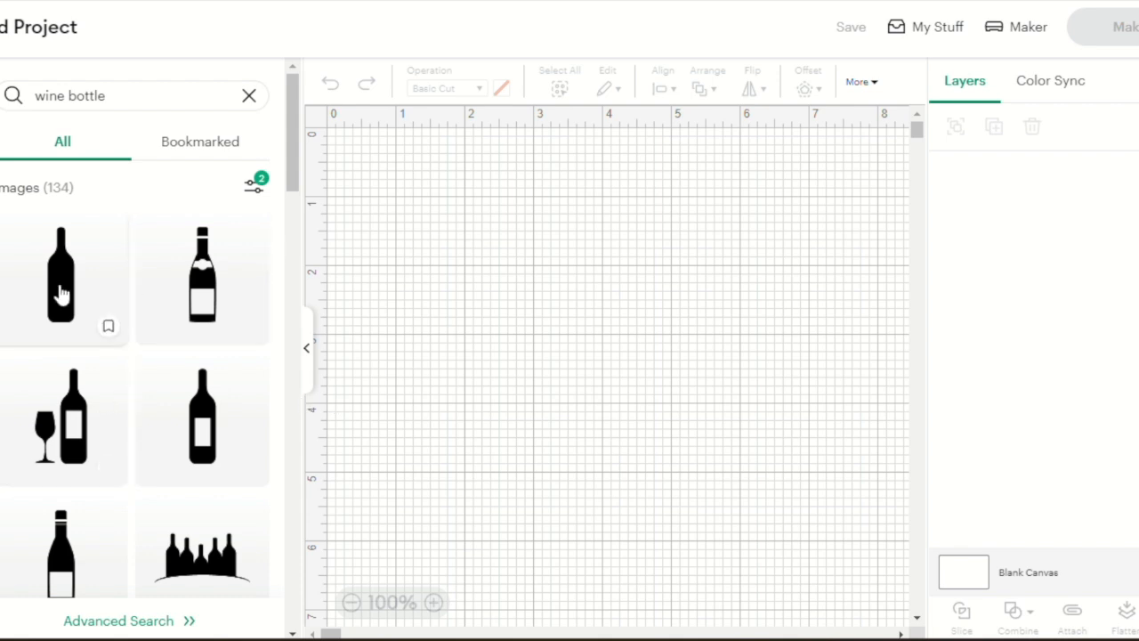
Place the plain solid black wine bottle image on the canvas near the 4-inch horizontal mark
{"action": "left_click_drag", "start_coordinate": [60, 293], "coordinate": [666, 467]}
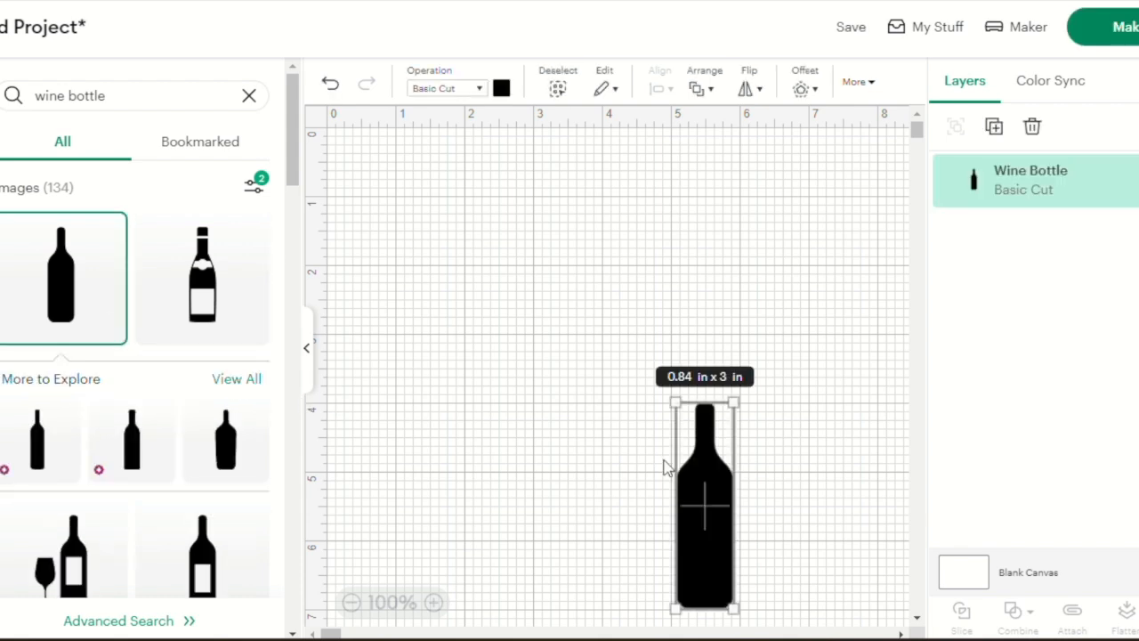
{"action": "right_click", "coordinate": [614, 388]}
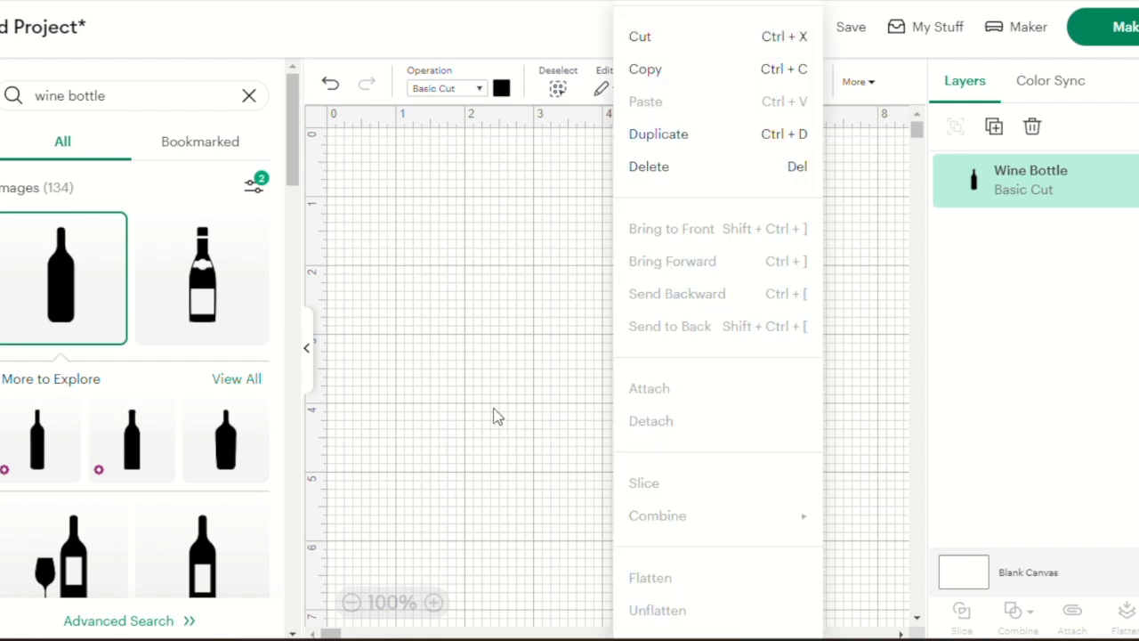
{"action": "left_click", "coordinate": [311, 360]}
{"action": "left_click", "coordinate": [555, 472]}
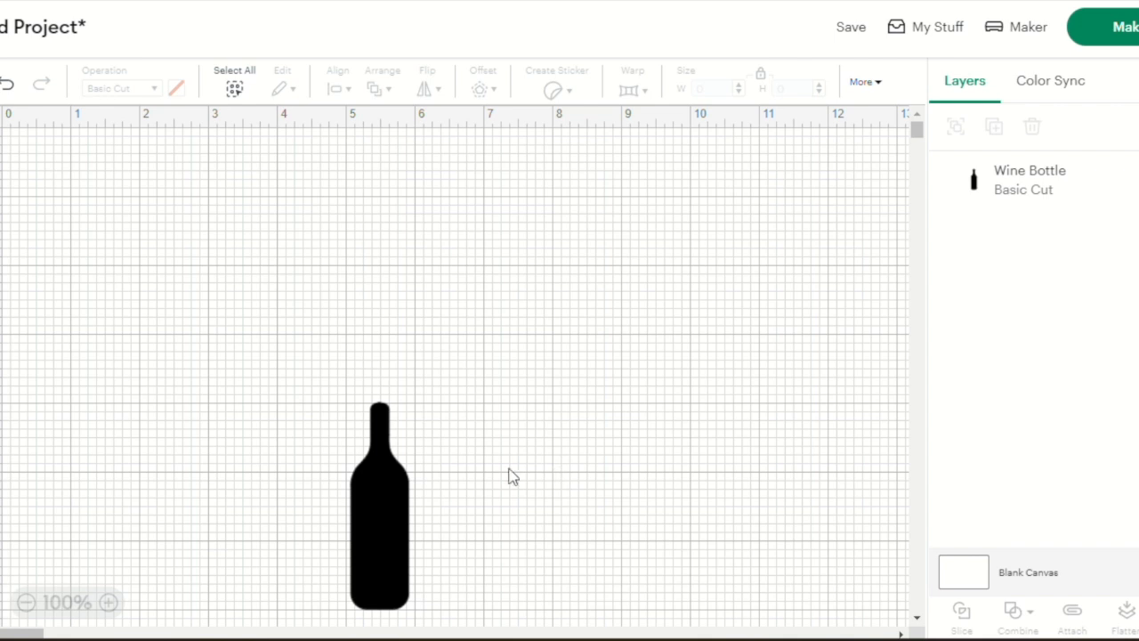
{"action": "left_click_drag", "start_coordinate": [375, 516], "coordinate": [287, 332]}
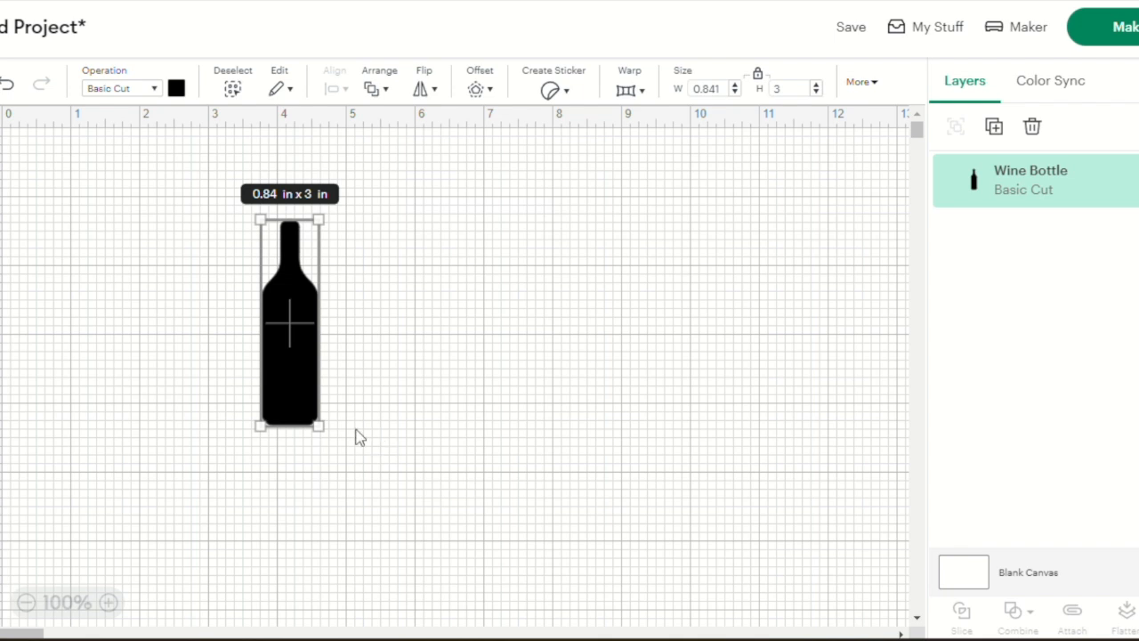
Enlarge the wine bottle to a height of 4 in with its proportions locked
{"action": "mouse_move", "coordinate": [319, 426]}
{"action": "left_mouse_down"}
{"action": "mouse_move", "coordinate": [336, 455]}
{"action": "mouse_move", "coordinate": [331, 445]}
{"action": "left_mouse_up"}
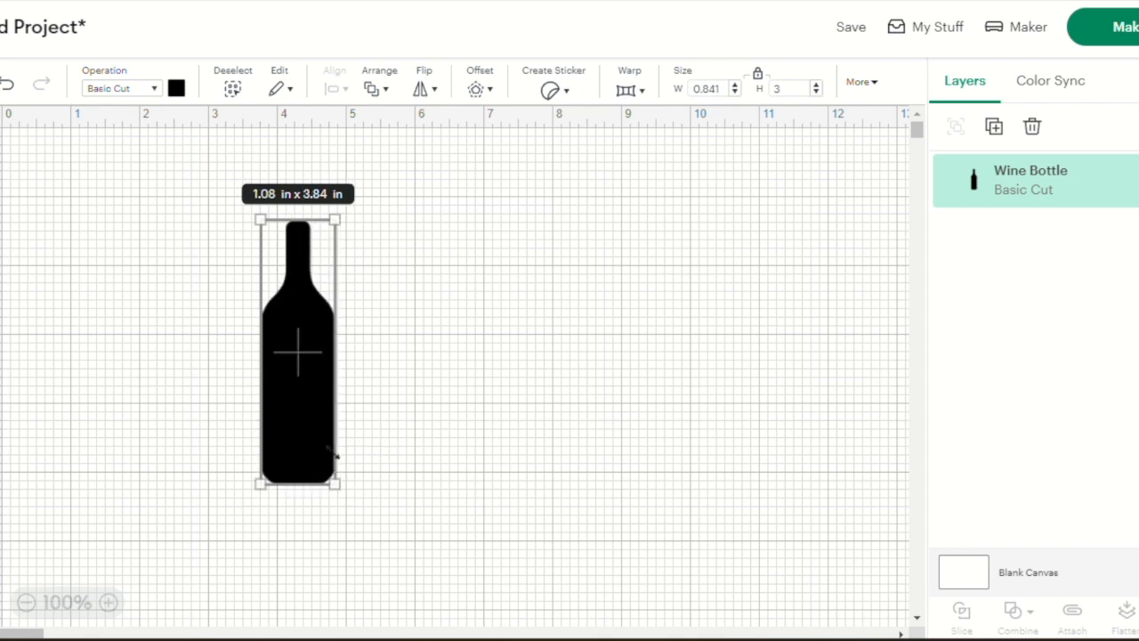
{"action": "left_click", "coordinate": [800, 84]}
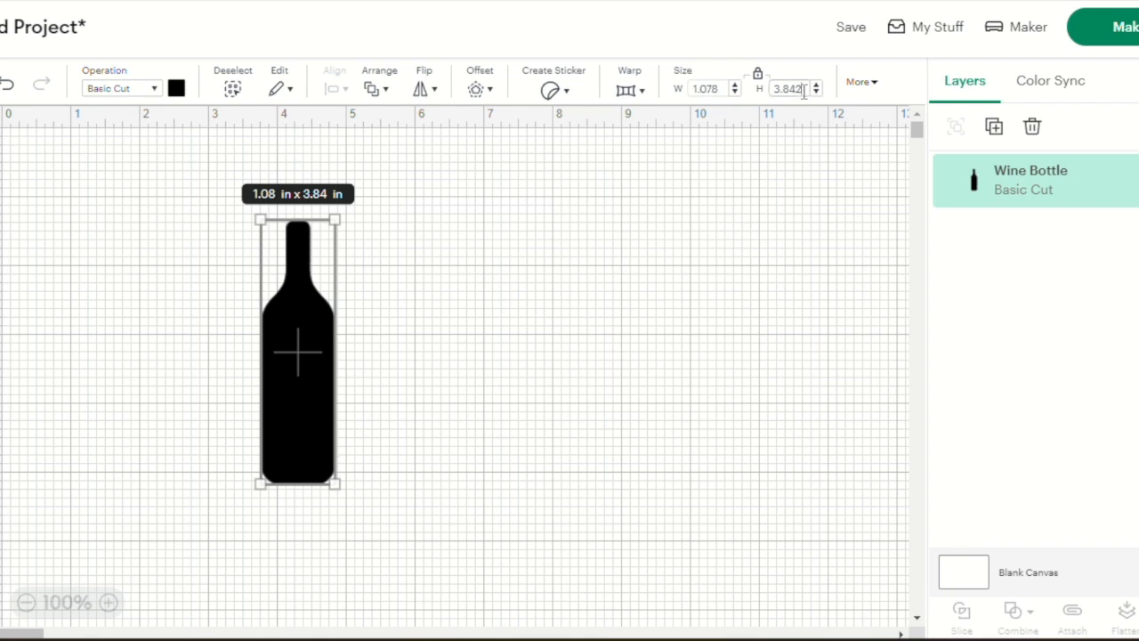
{"action": "type", "text": "4"}
{"action": "key", "text": "Return"}
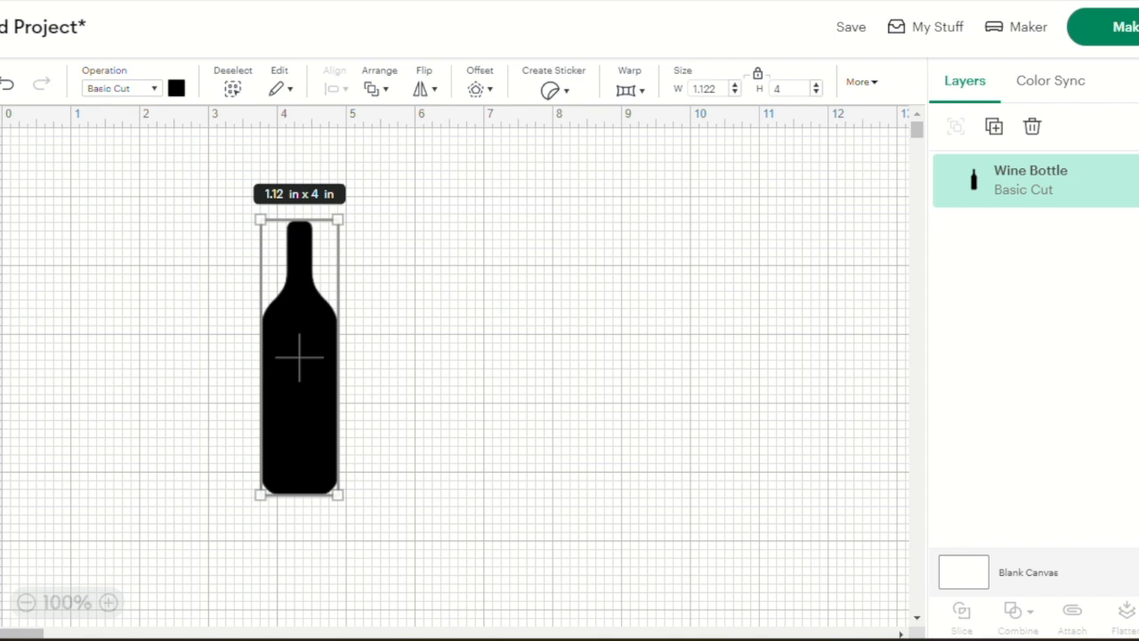
Add a square shape, scale it to about 1.44 in, and position it behind the upper part of the bottle's neck
{"action": "left_click", "coordinate": [2, 326]}
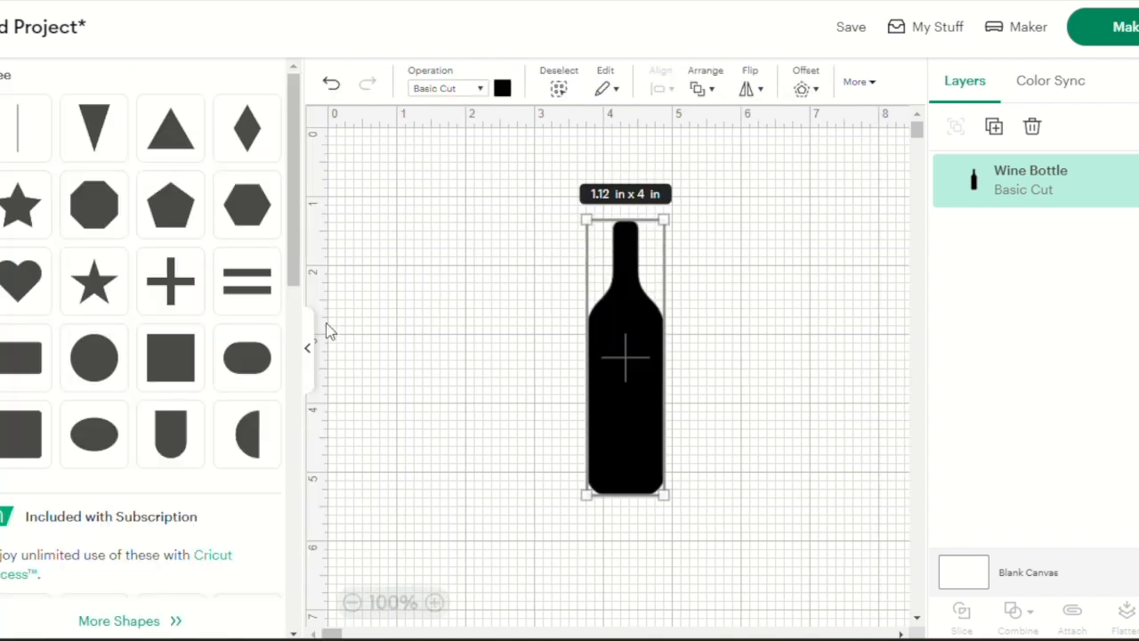
{"action": "left_click", "coordinate": [172, 366]}
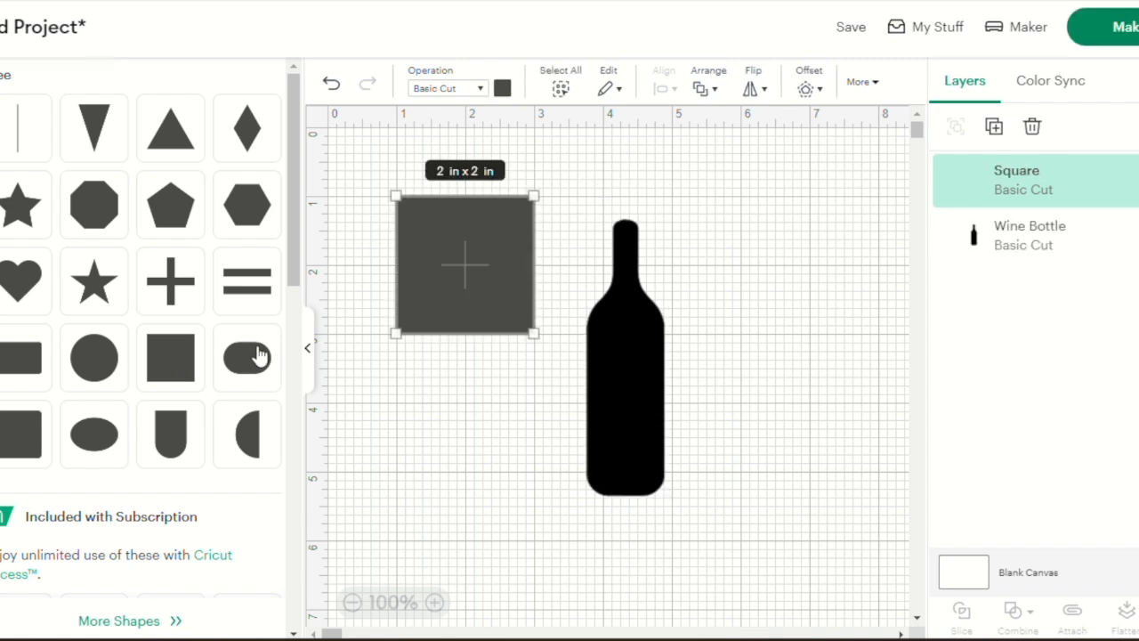
{"action": "right_click", "coordinate": [310, 351]}
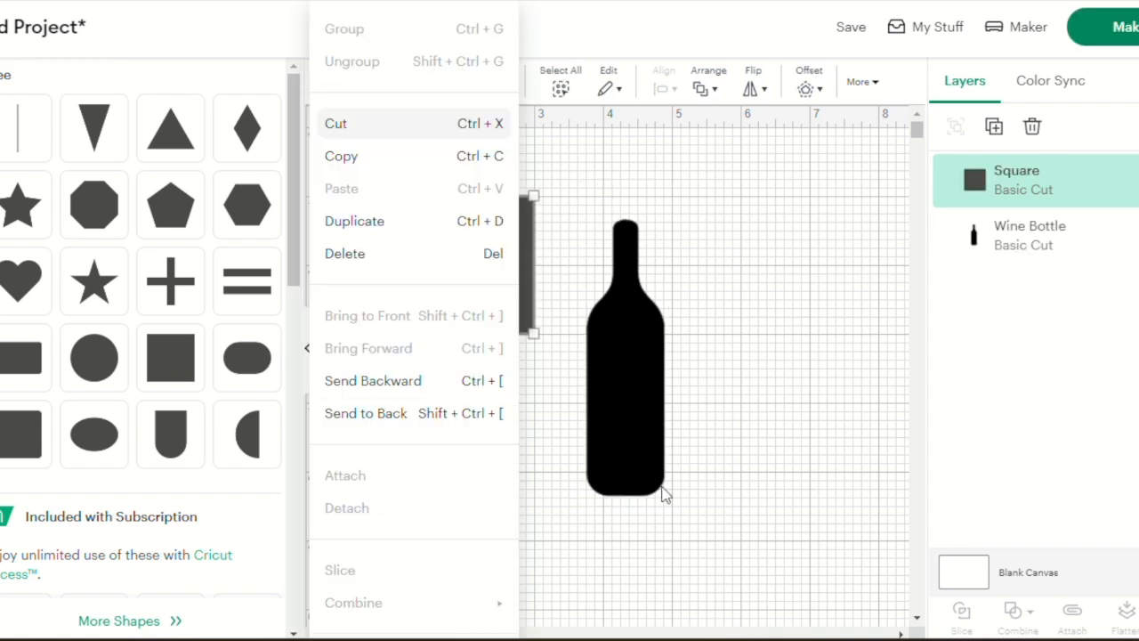
{"action": "left_click", "coordinate": [756, 558]}
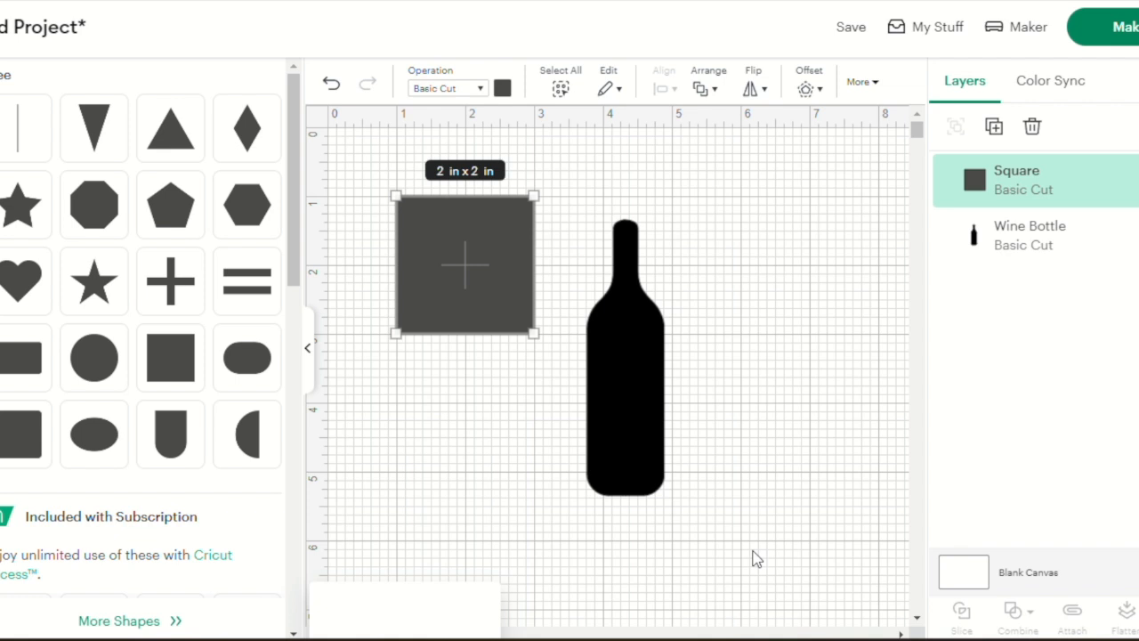
{"action": "left_click", "coordinate": [308, 352]}
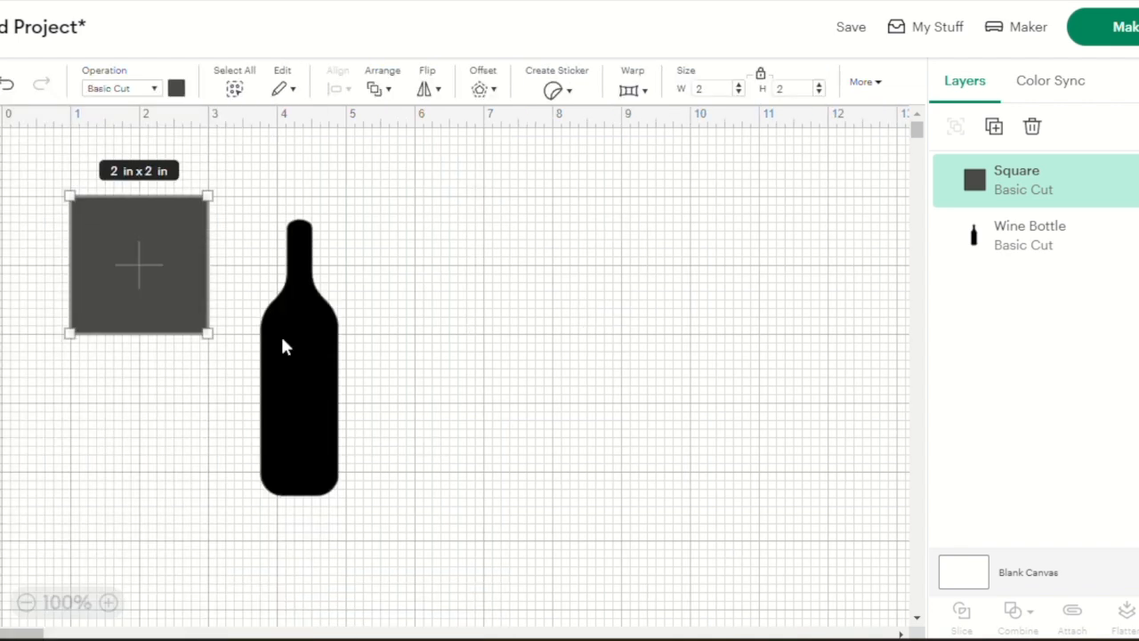
{"action": "left_click_drag", "start_coordinate": [207, 333], "coordinate": [406, 256]}
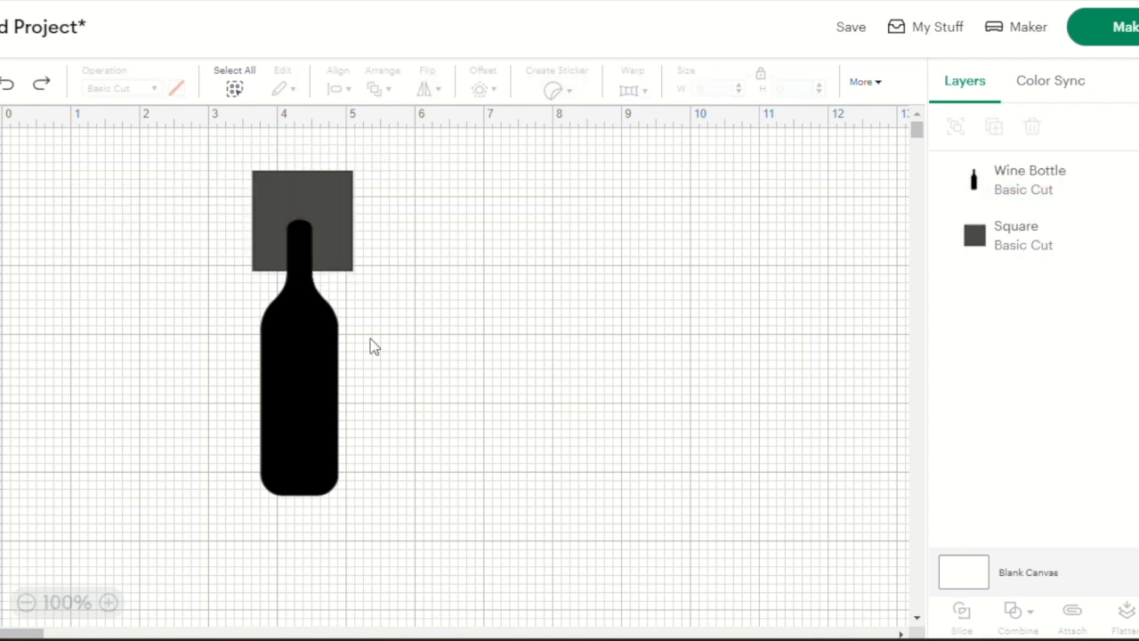
Duplicate the wine bottle and move the copy to empty canvas space, beyond the 9-inch horizontal mark
{"action": "left_click", "coordinate": [1038, 187]}
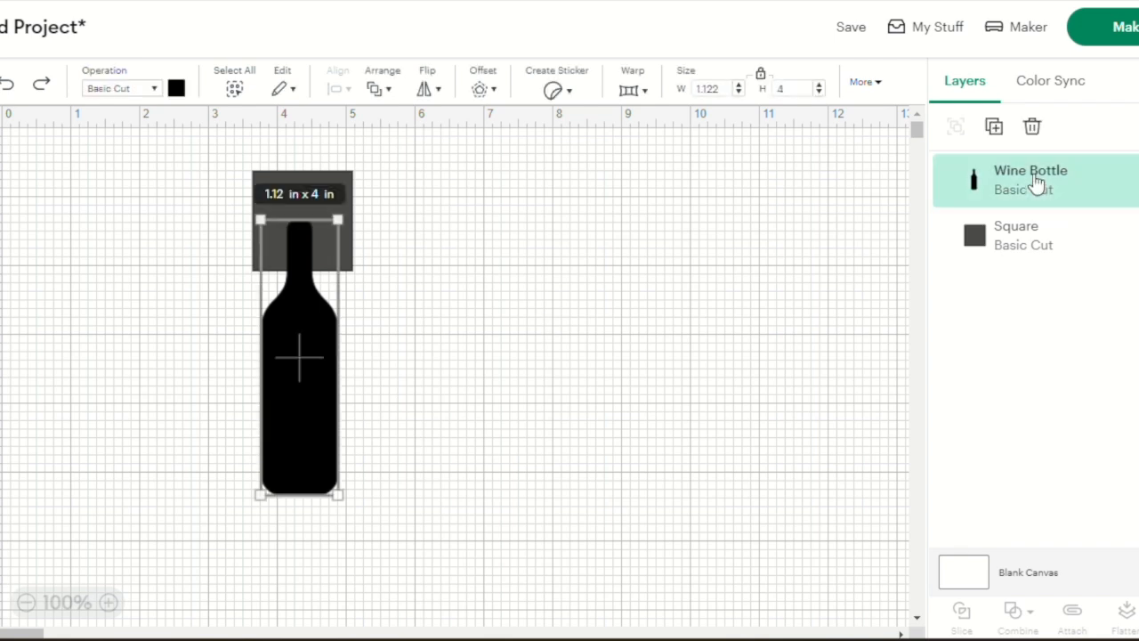
{"action": "right_click", "coordinate": [996, 129]}
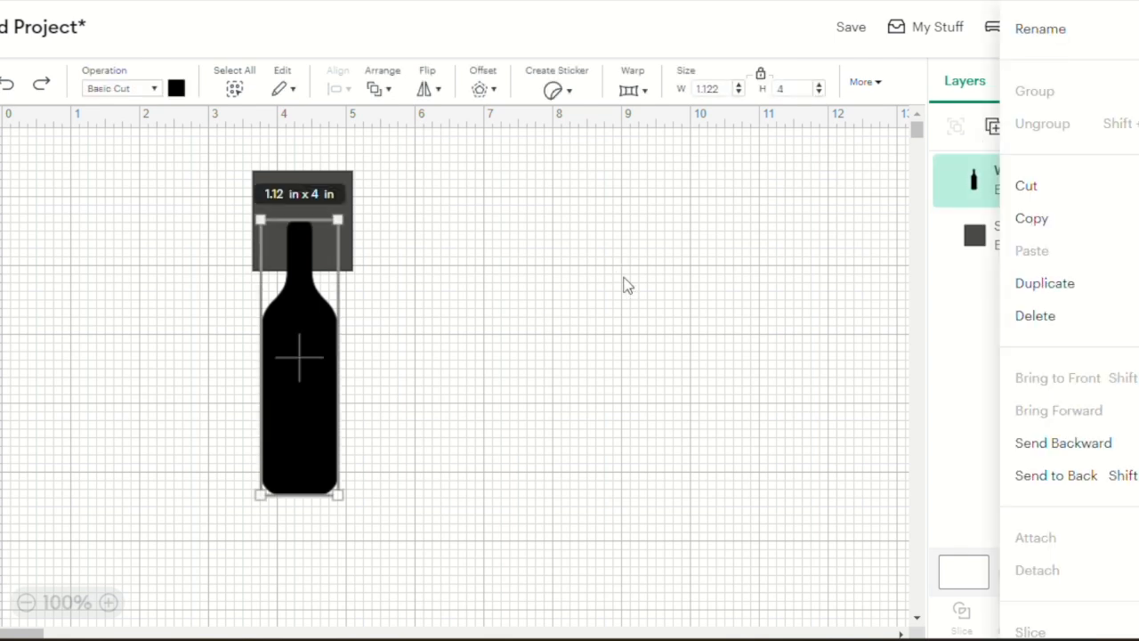
{"action": "left_click", "coordinate": [977, 194]}
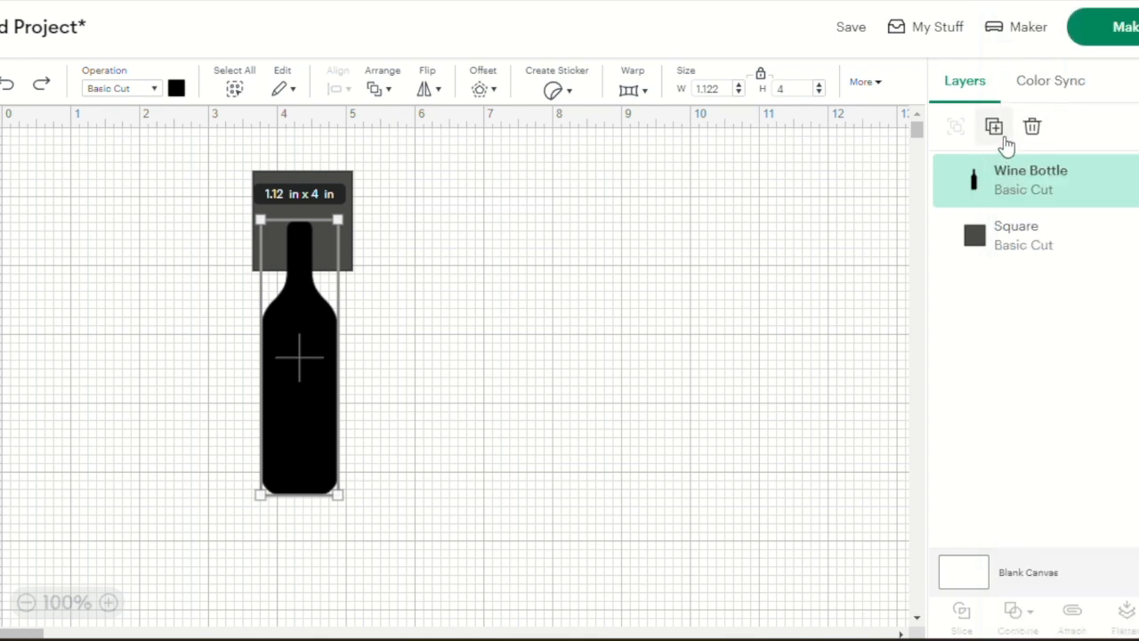
{"action": "left_click", "coordinate": [993, 129]}
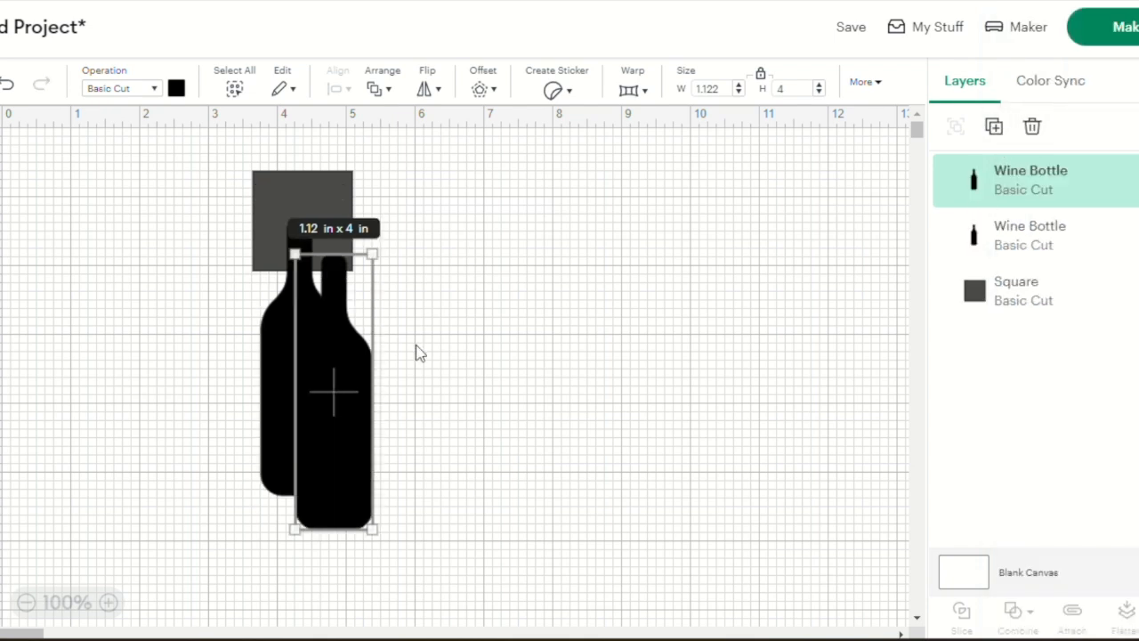
{"action": "left_click_drag", "start_coordinate": [347, 401], "coordinate": [686, 350]}
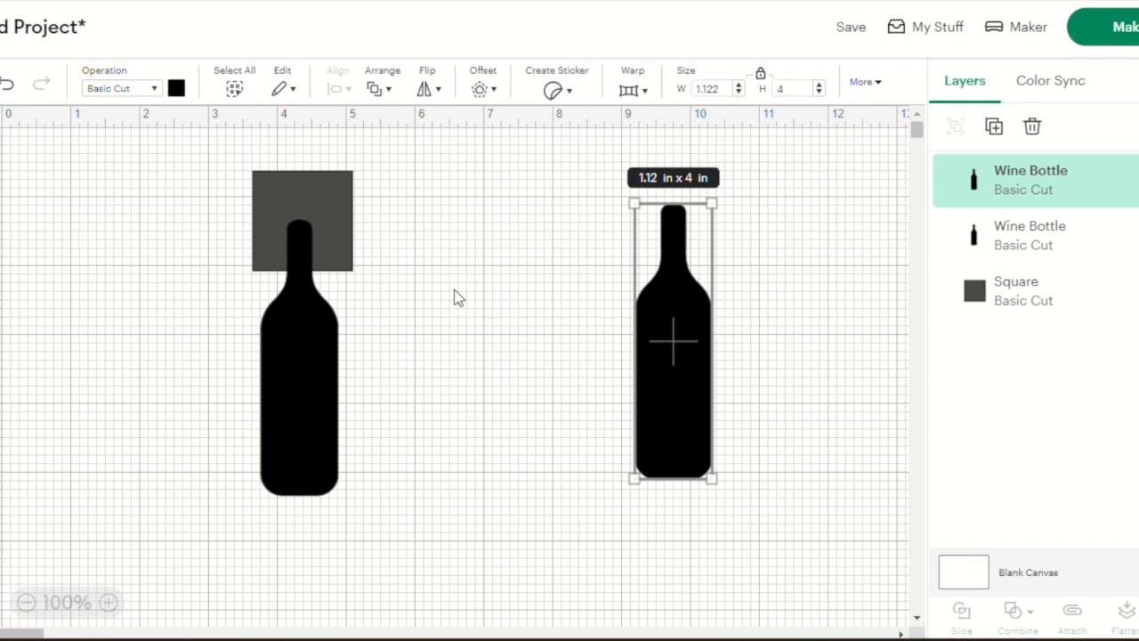
Slice the original bottle with the square, move the black neck piece aside, and delete the other slice results
{"action": "left_click_drag", "start_coordinate": [181, 185], "coordinate": [525, 446]}
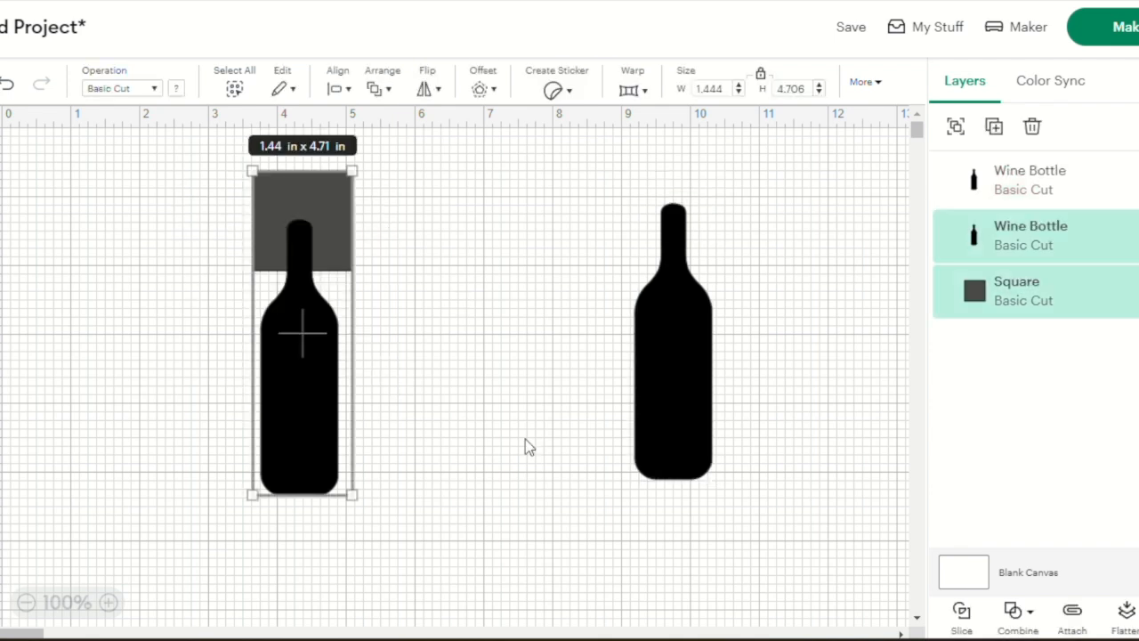
{"action": "left_click", "coordinate": [958, 619]}
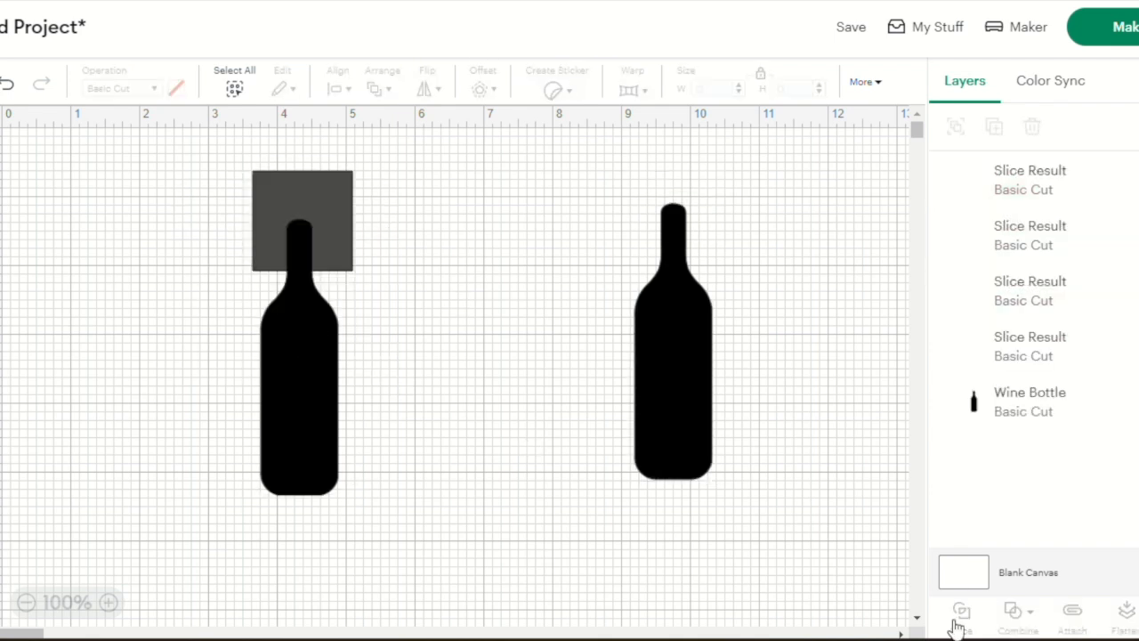
{"action": "left_click_drag", "start_coordinate": [298, 257], "coordinate": [516, 246]}
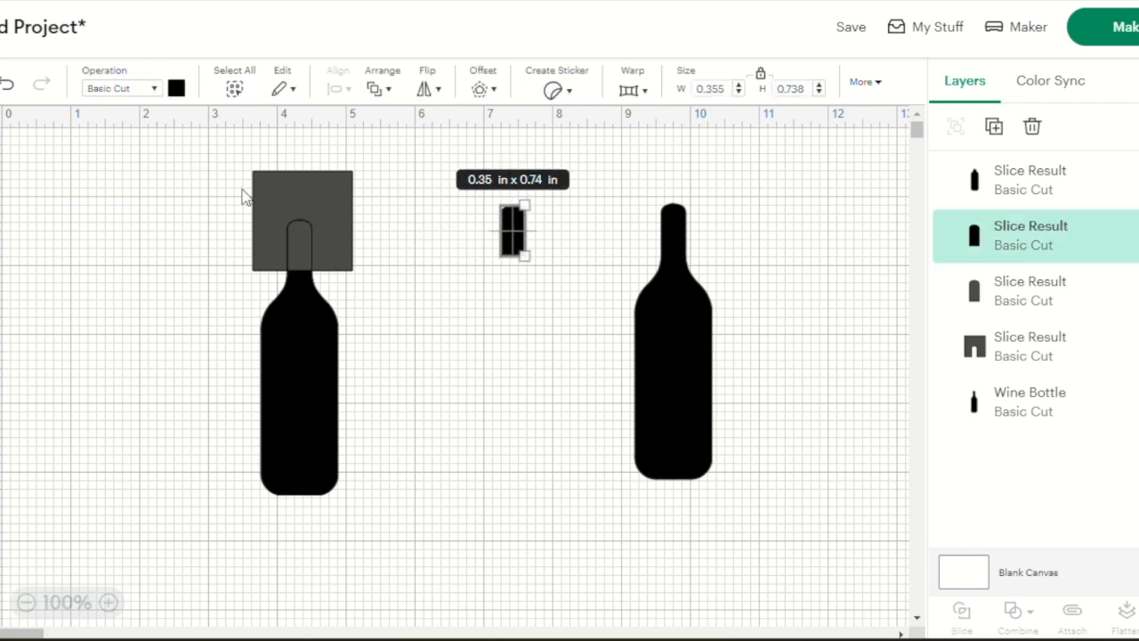
{"action": "left_click_drag", "start_coordinate": [211, 176], "coordinate": [397, 435]}
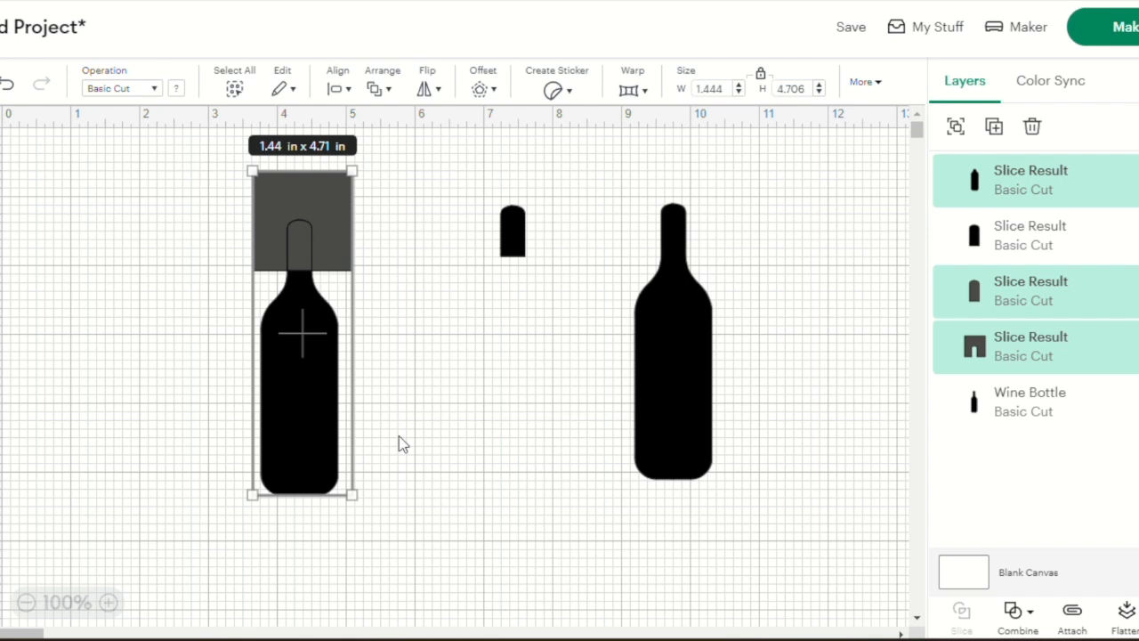
{"action": "key", "text": "Delete"}
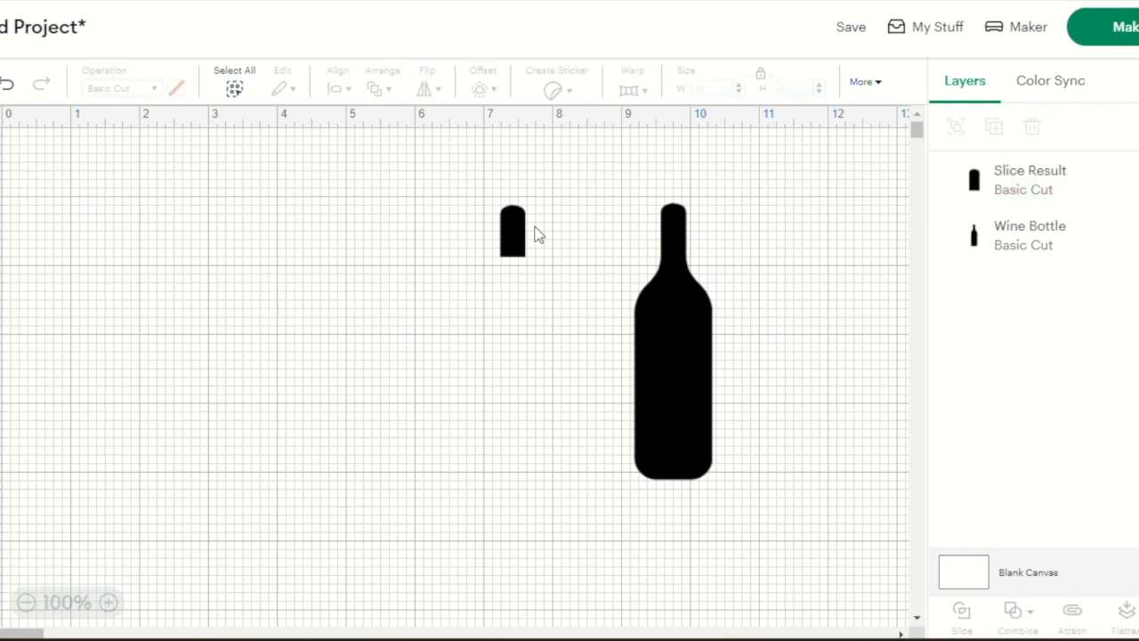
Change the remaining wine bottle's material color to dark green
{"action": "right_click", "coordinate": [665, 303]}
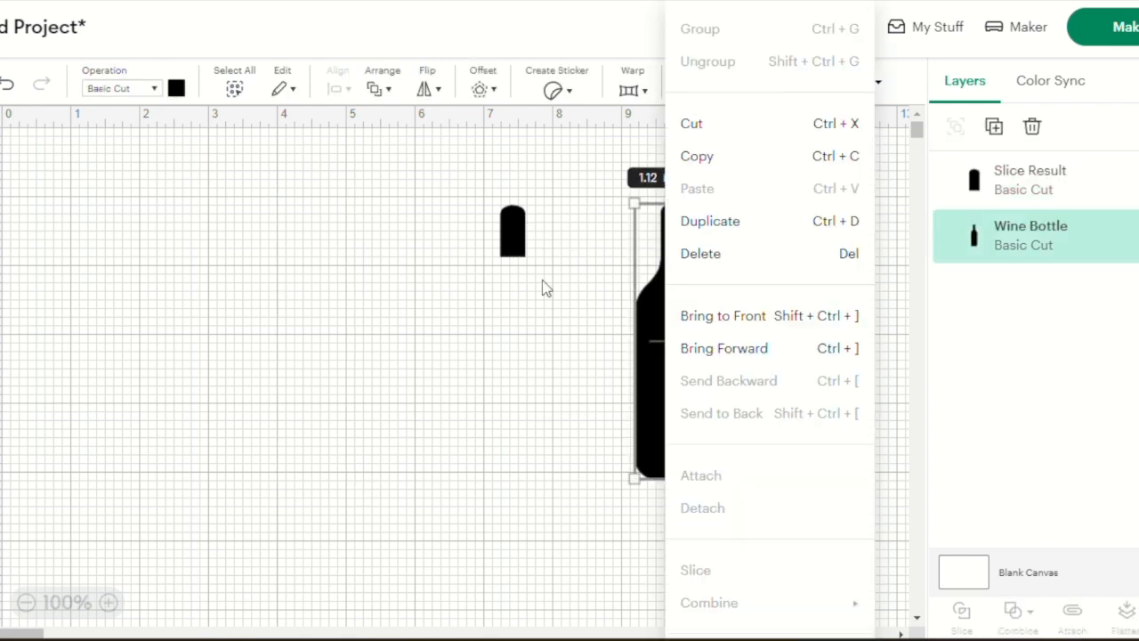
{"action": "left_click", "coordinate": [176, 88]}
{"action": "left_click", "coordinate": [176, 88]}
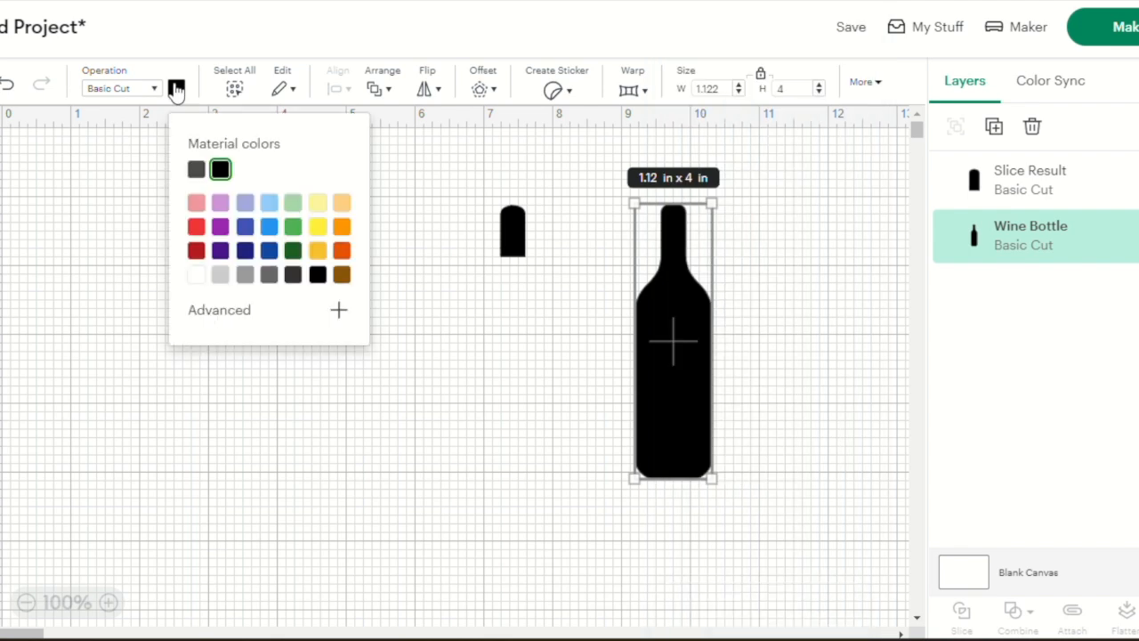
{"action": "left_click", "coordinate": [293, 250]}
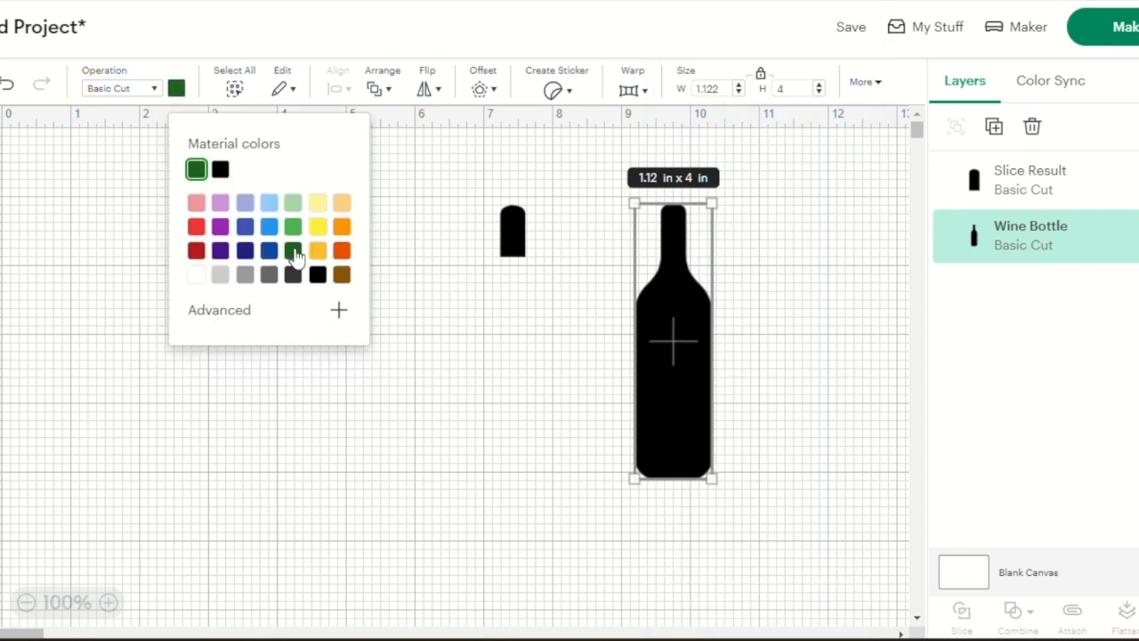
Change the sliced neck piece's material color to dark red and place it over the green bottle's neck
{"action": "left_click", "coordinate": [510, 233]}
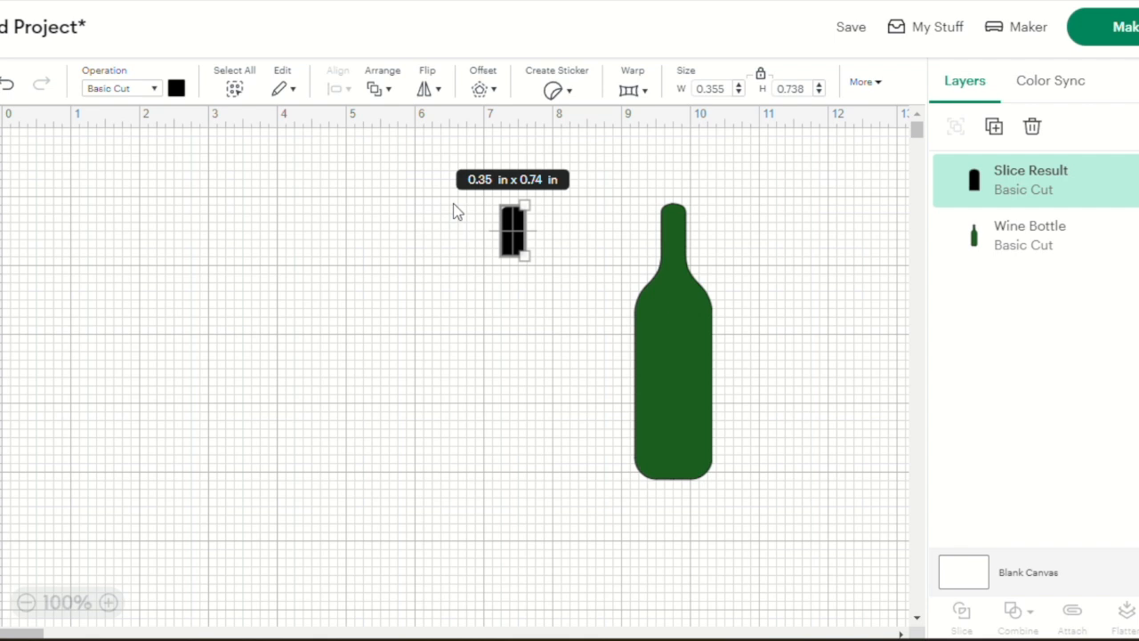
{"action": "left_click", "coordinate": [176, 90]}
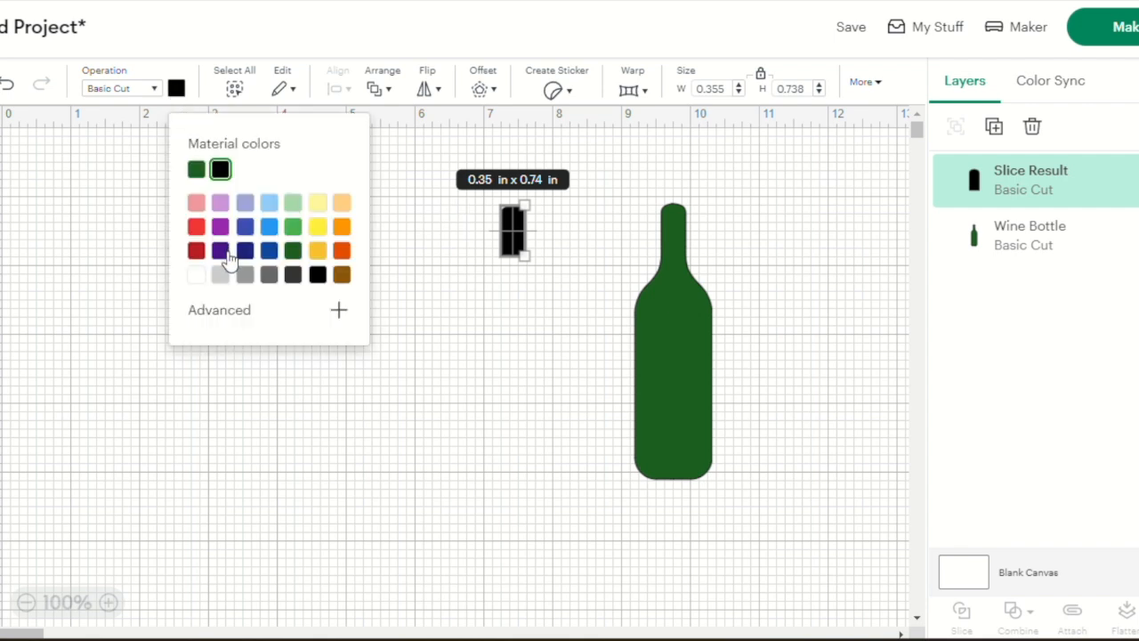
{"action": "left_click", "coordinate": [197, 252]}
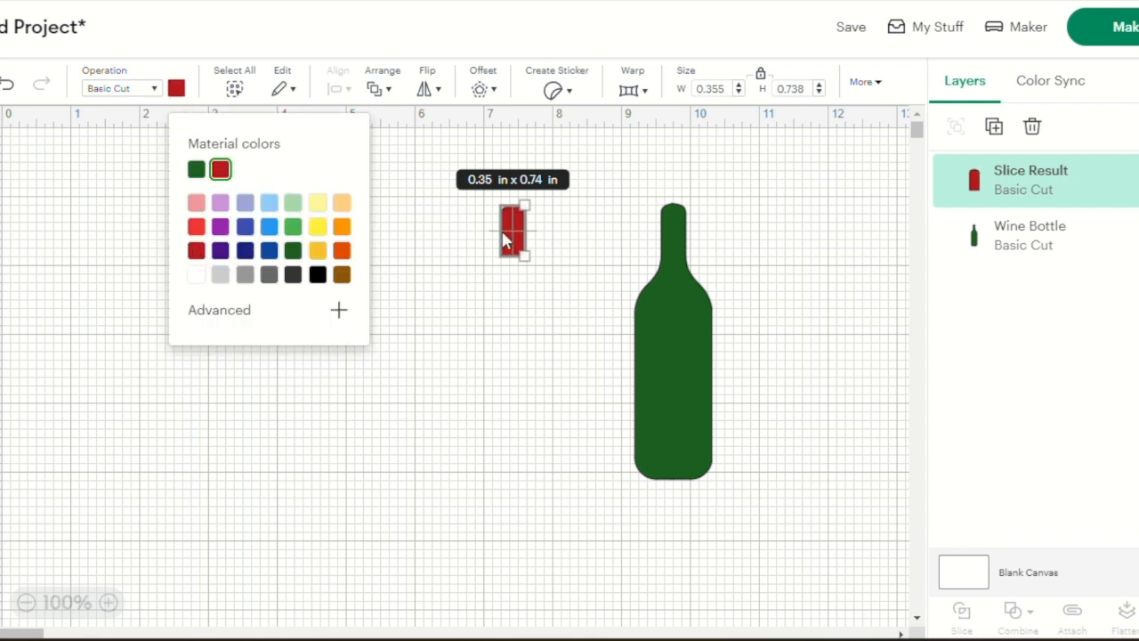
{"action": "left_click", "coordinate": [411, 251]}
{"action": "left_click_drag", "start_coordinate": [518, 241], "coordinate": [675, 229]}
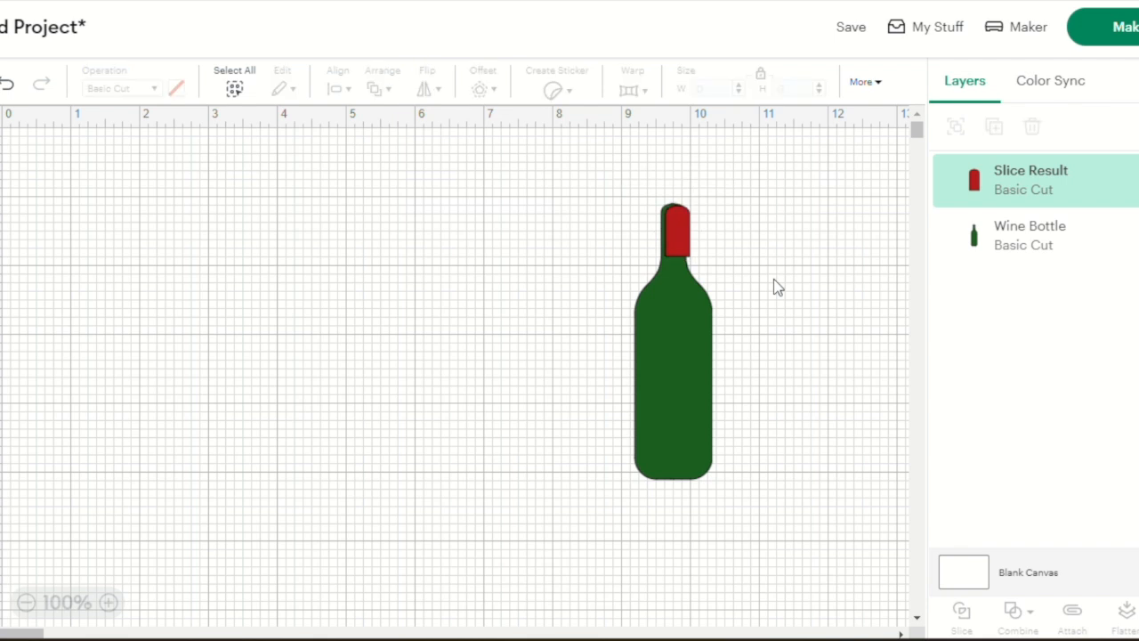
Align the red neck piece with the green bottle along their top edges and center the two horizontally
{"action": "right_click", "coordinate": [773, 279]}
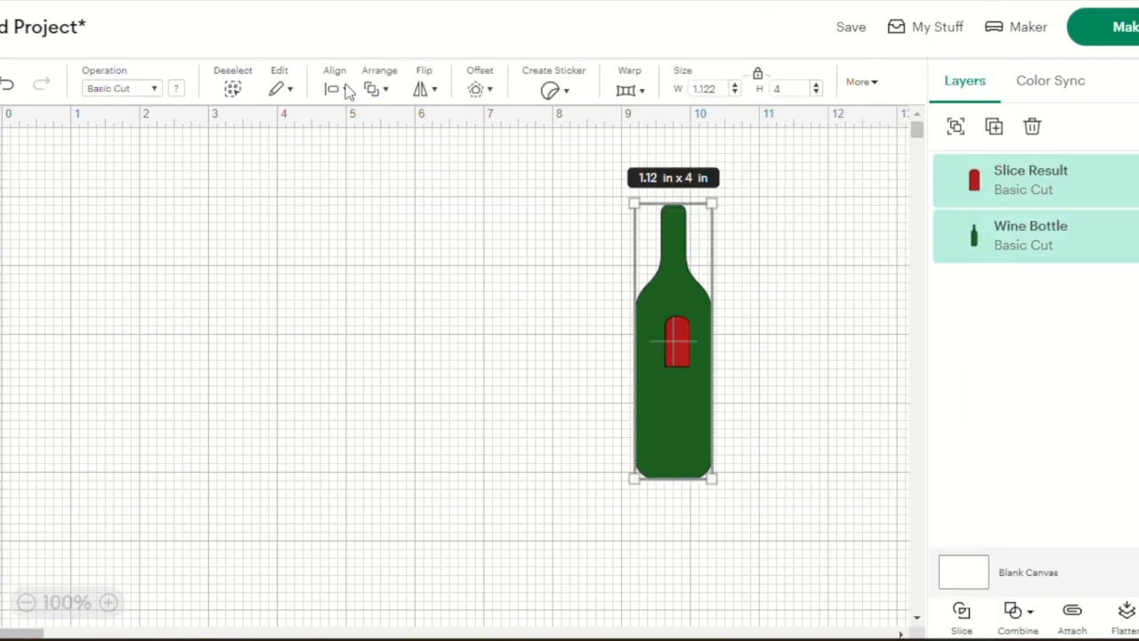
{"action": "left_click", "coordinate": [343, 89]}
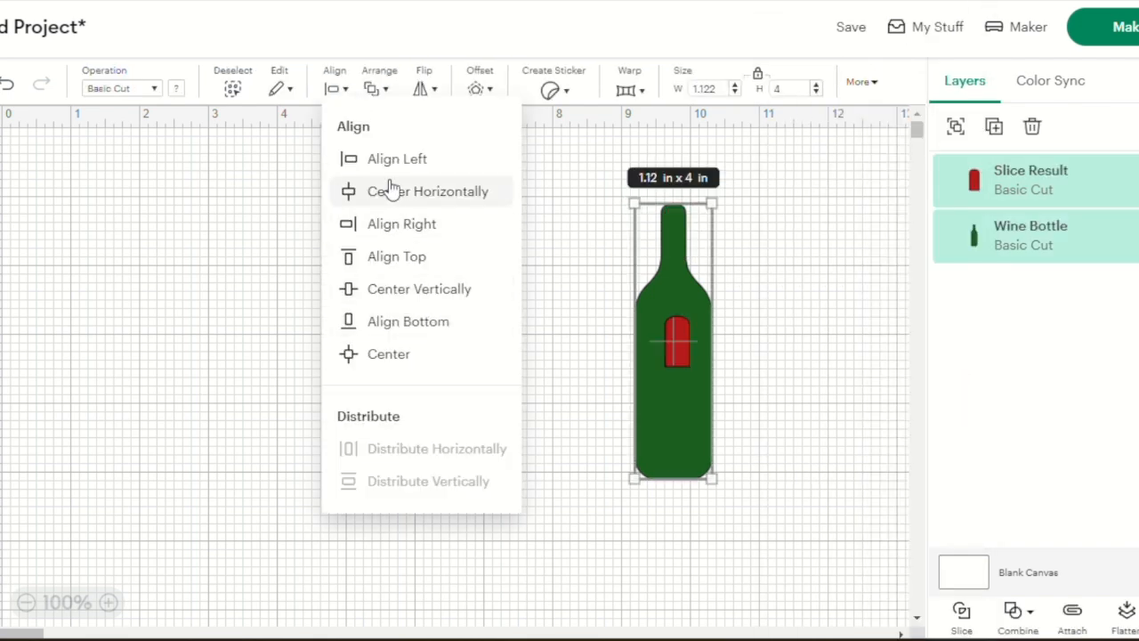
{"action": "left_click", "coordinate": [395, 257]}
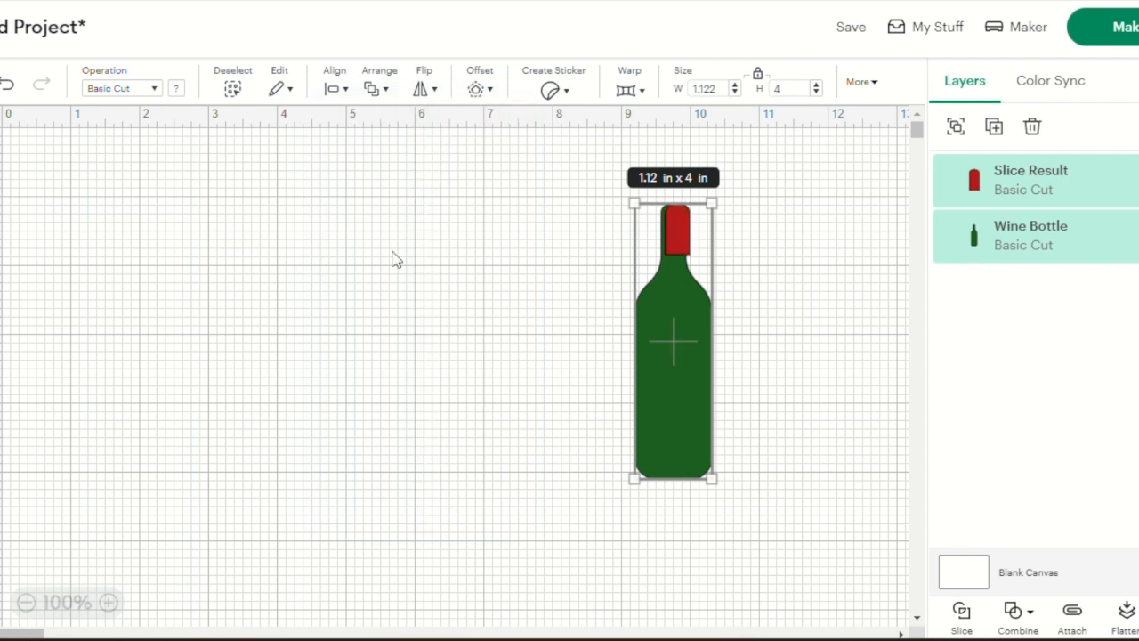
{"action": "left_click", "coordinate": [336, 88]}
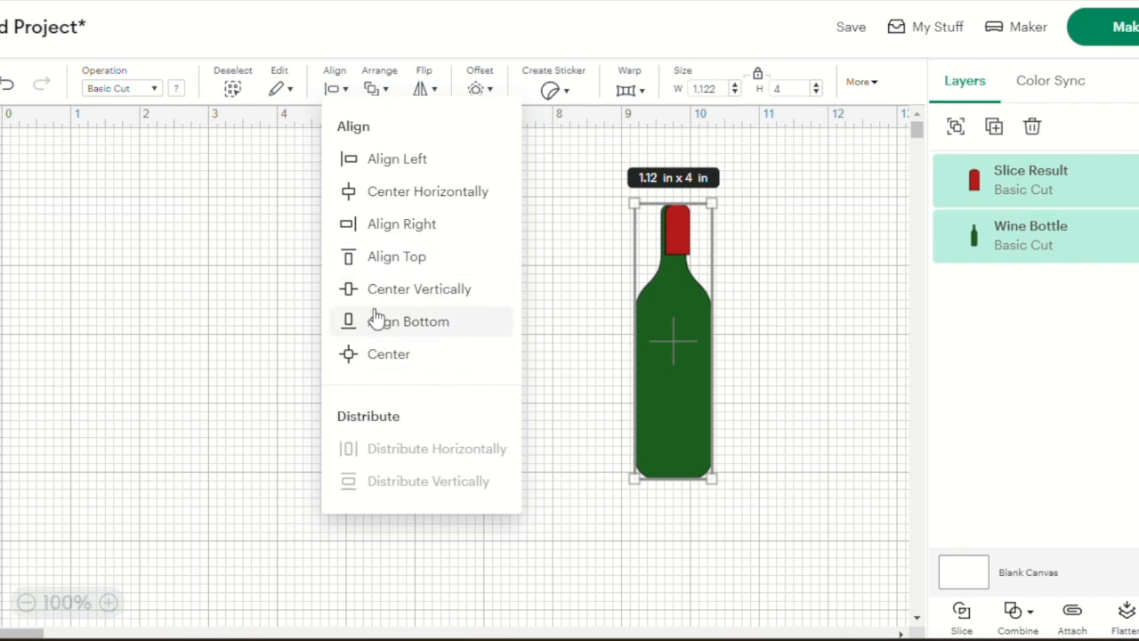
{"action": "left_click", "coordinate": [420, 194]}
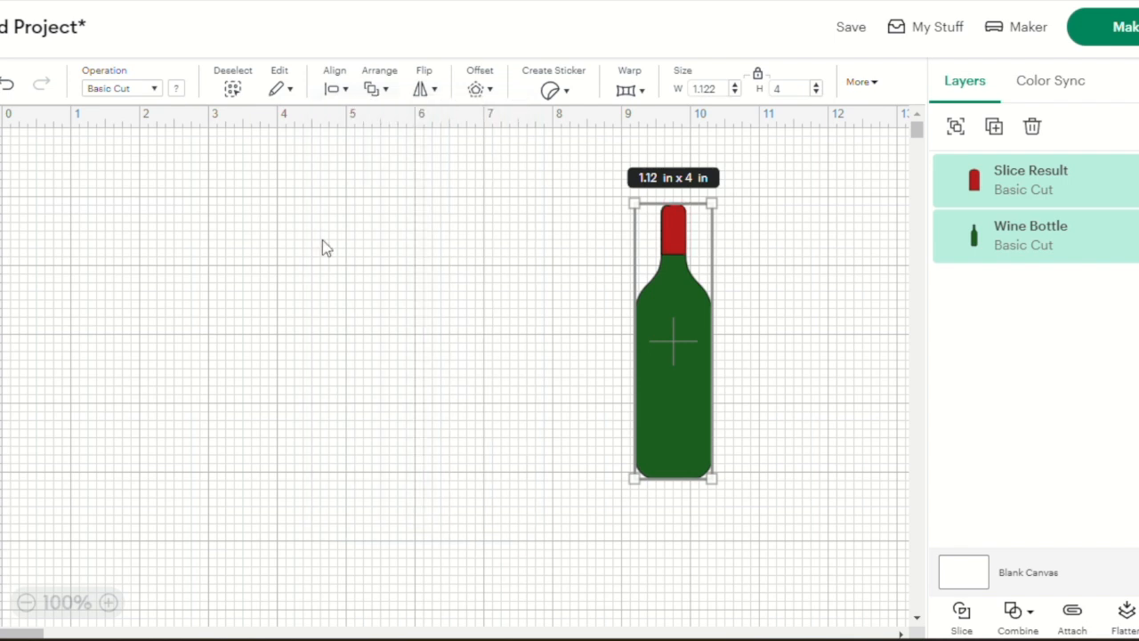
{"action": "left_click", "coordinate": [322, 240]}
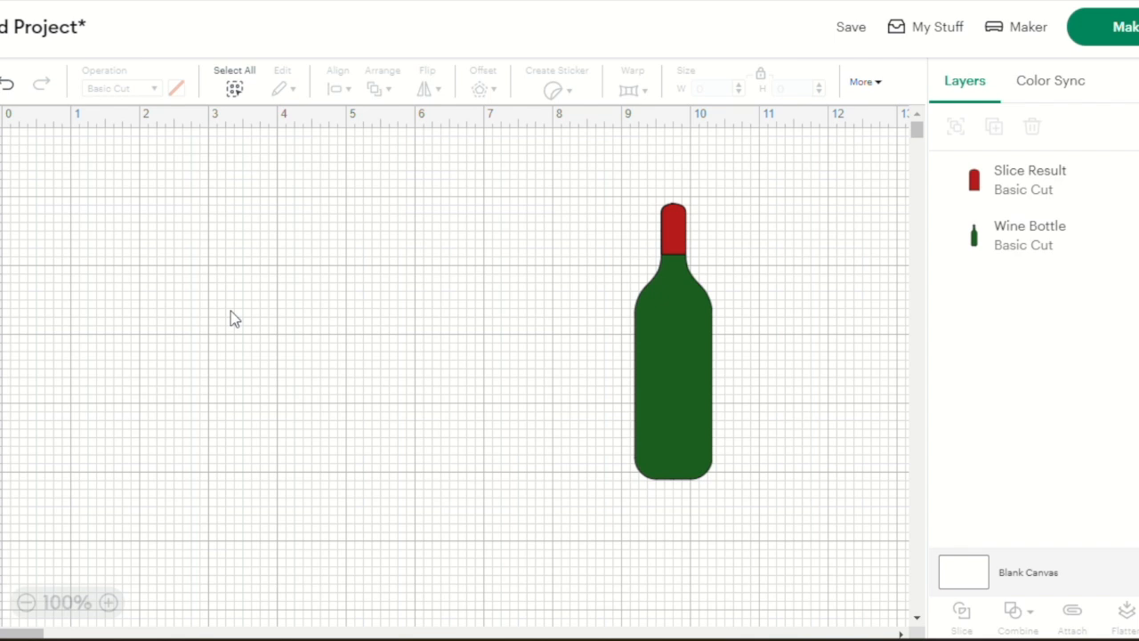
Select the green bottle together with its red neck wrap and duplicate the pair four times
{"action": "left_click_drag", "start_coordinate": [730, 514], "coordinate": [614, 182]}
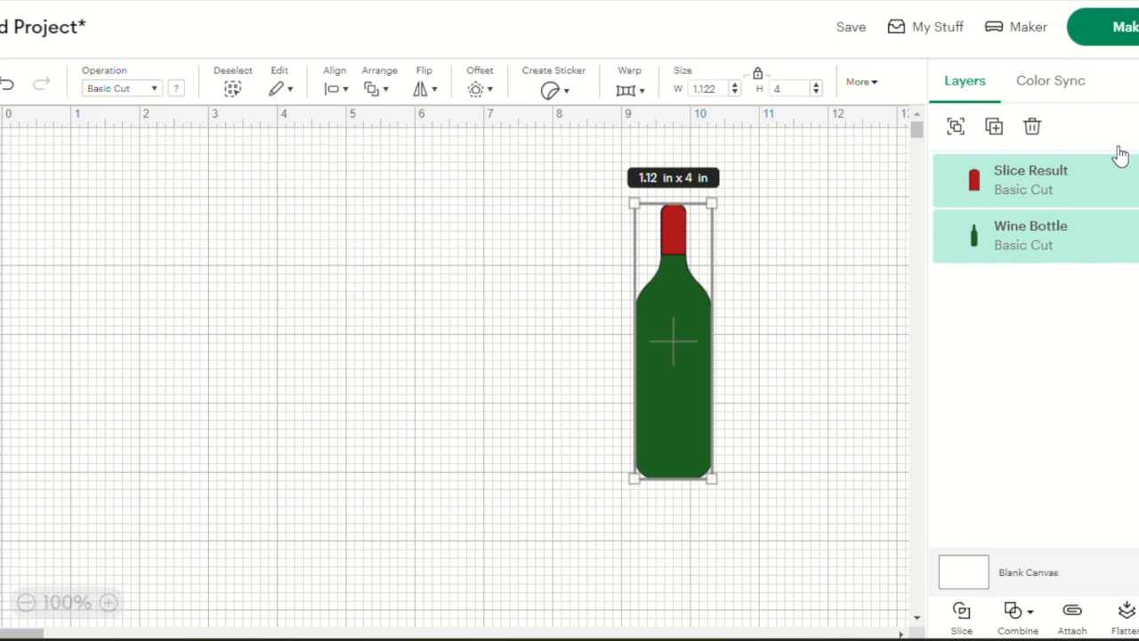
{"action": "left_click", "coordinate": [995, 127]}
{"action": "left_click", "coordinate": [995, 127]}
{"action": "left_click", "coordinate": [994, 127]}
{"action": "left_click", "coordinate": [994, 127]}
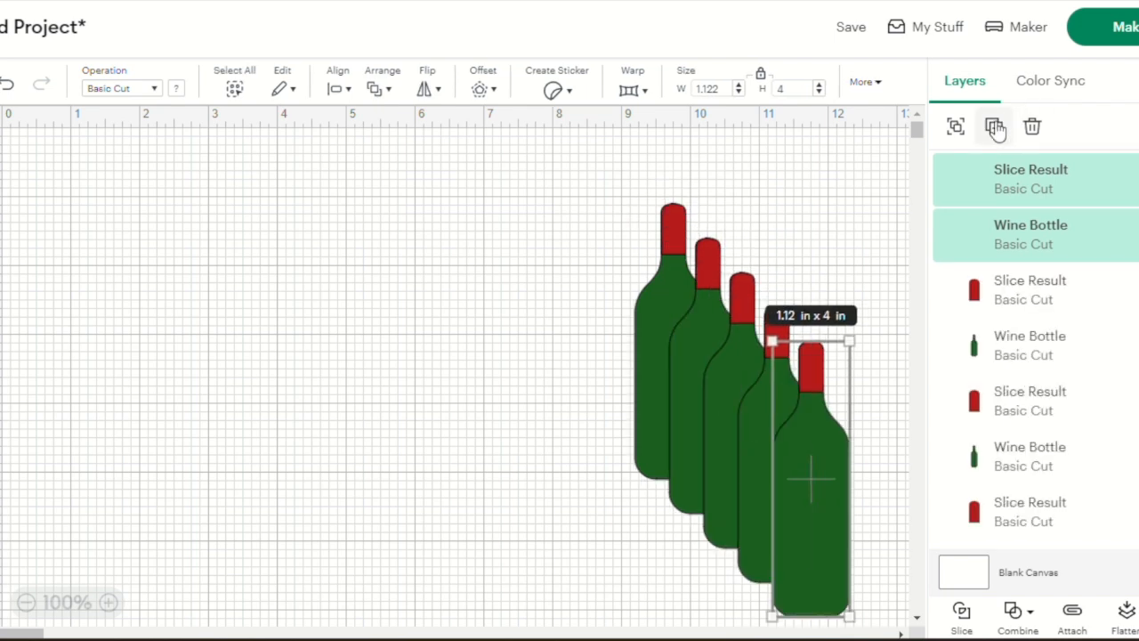
{"action": "left_click", "coordinate": [353, 323]}
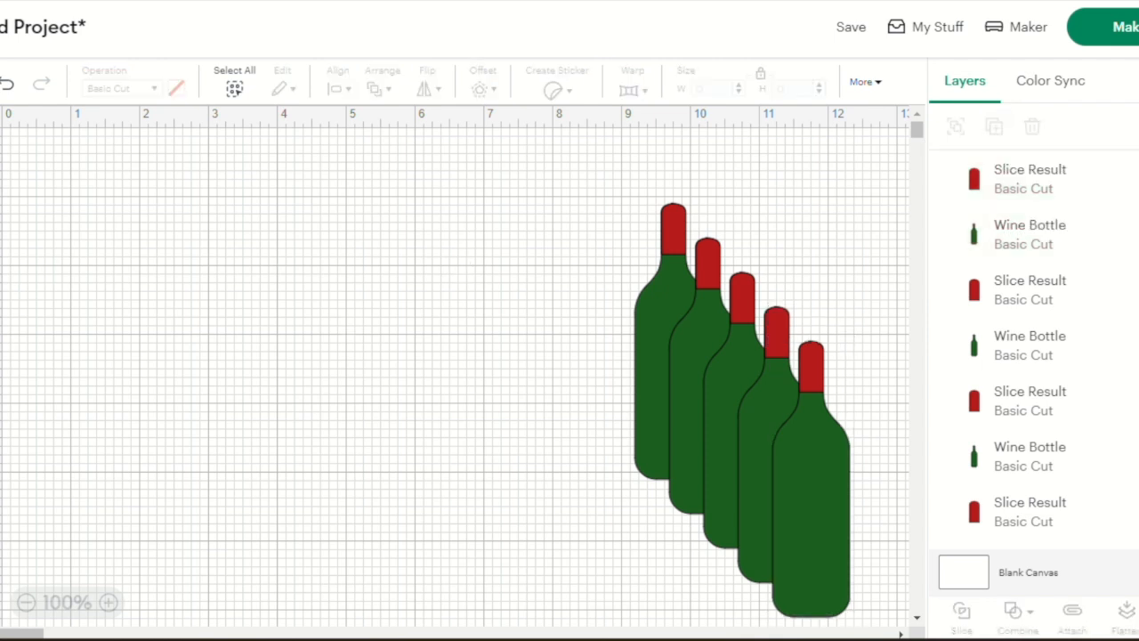
Search the image library for "label"
{"action": "left_click", "coordinate": [1, 258]}
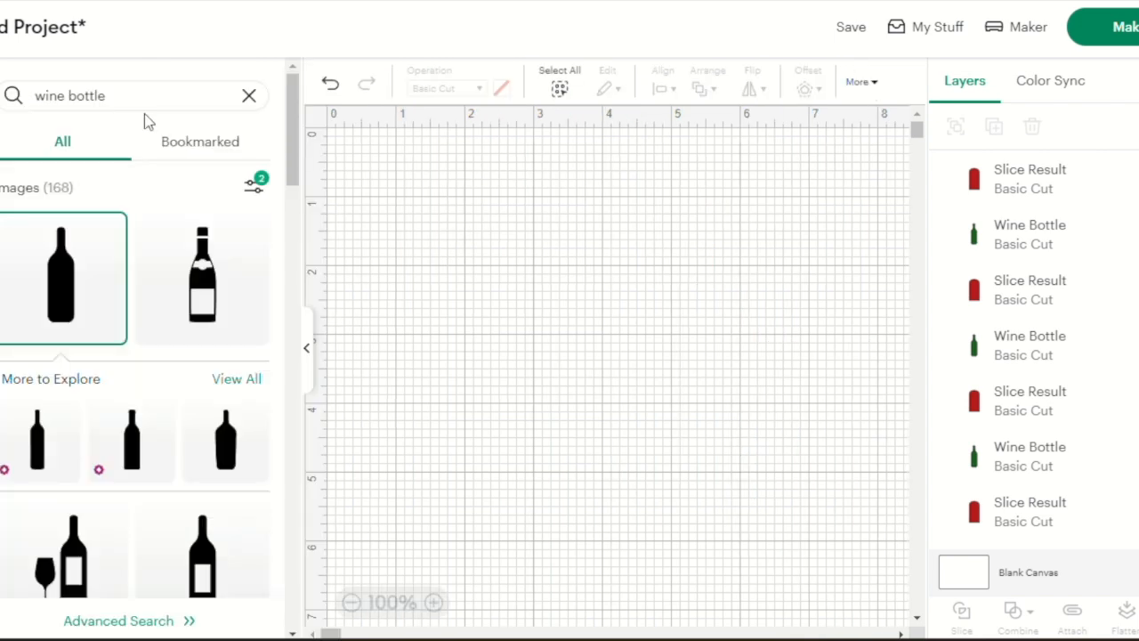
{"action": "left_click", "coordinate": [129, 96]}
{"action": "key", "text": "BackSpace"}
{"action": "key", "text": "BackSpace"}
{"action": "key", "text": "BackSpace"}
{"action": "key", "text": "BackSpace"}
{"action": "key", "text": "BackSpace"}
{"action": "key", "text": "BackSpace"}
{"action": "key", "text": "BackSpace"}
{"action": "key", "text": "BackSpace"}
{"action": "key", "text": "BackSpace"}
{"action": "key", "text": "BackSpace"}
{"action": "key", "text": "BackSpace"}
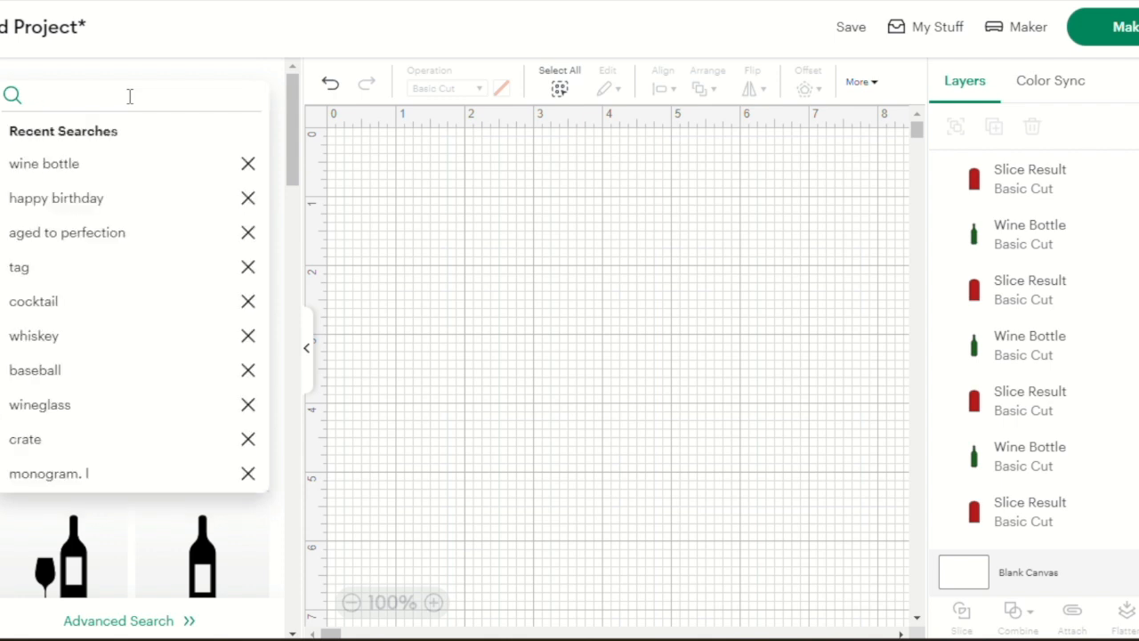
{"action": "type", "text": "label"}
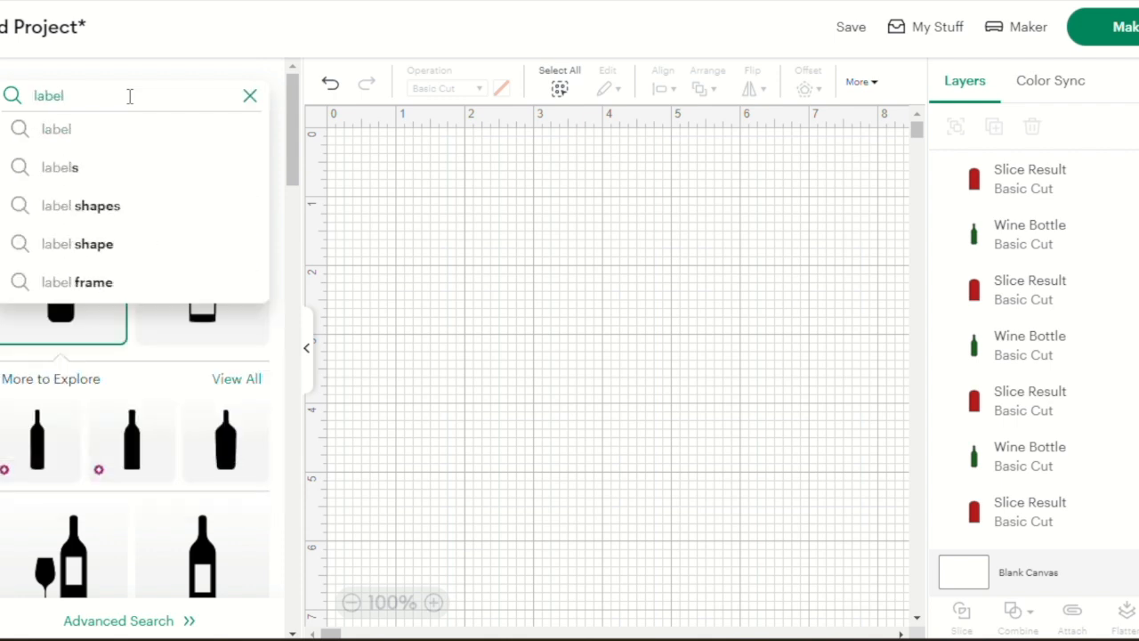
{"action": "key", "text": "Return"}
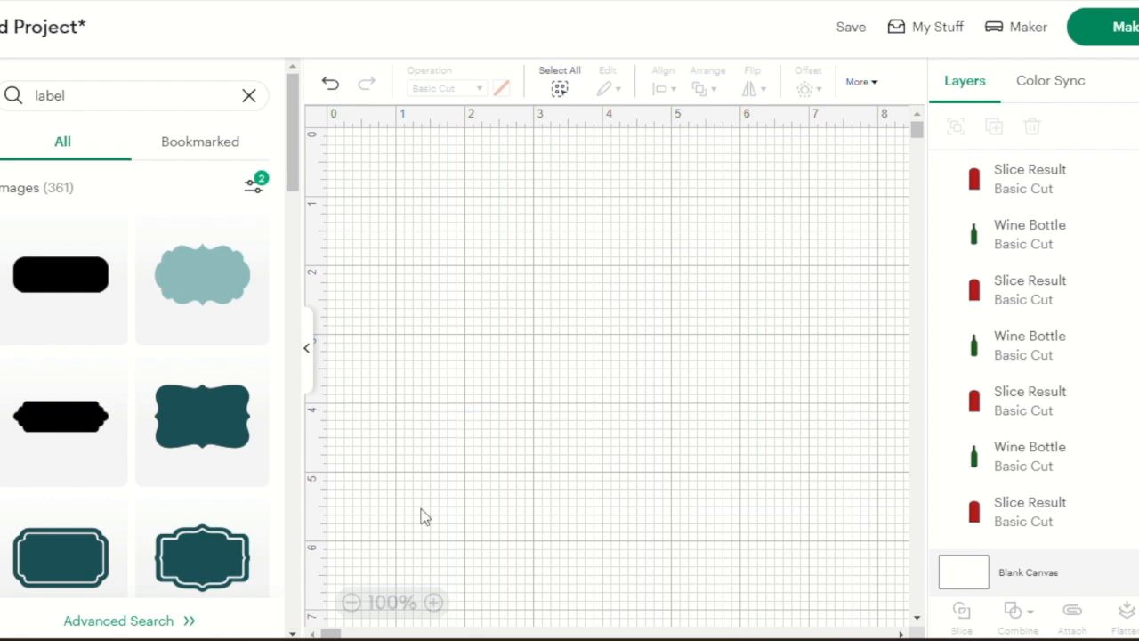
Insert the solid teal Cloud Label with rounded ends from the search results and return to the full canvas
{"action": "scroll", "coordinate": [158, 492], "scroll_direction": "down", "scroll_amount": 1}
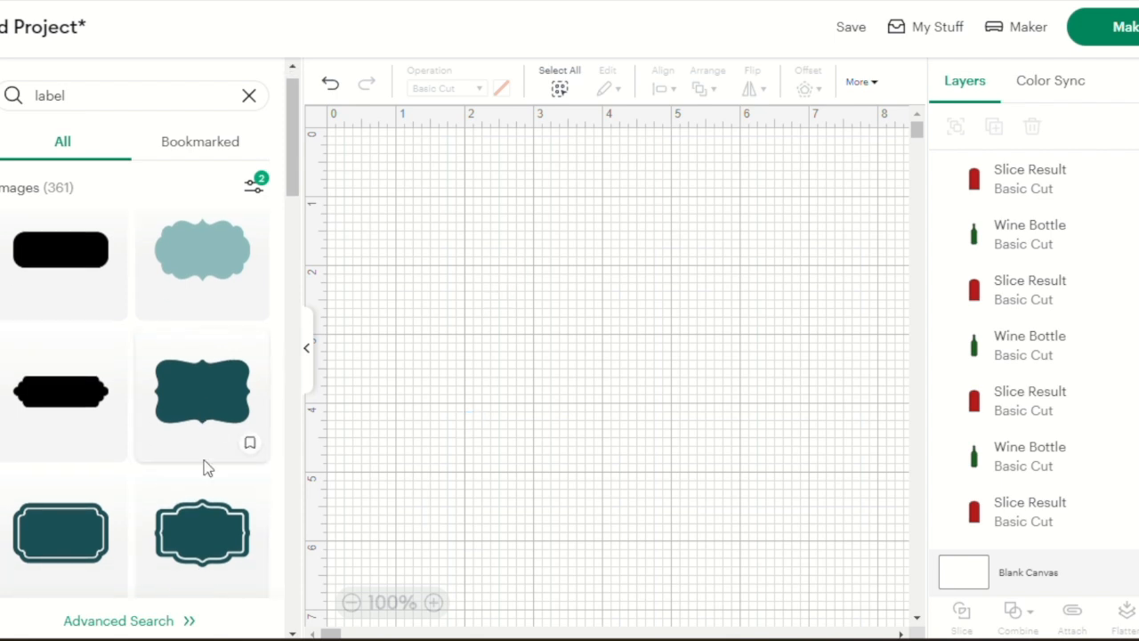
{"action": "scroll", "coordinate": [206, 467], "scroll_direction": "down", "scroll_amount": 4}
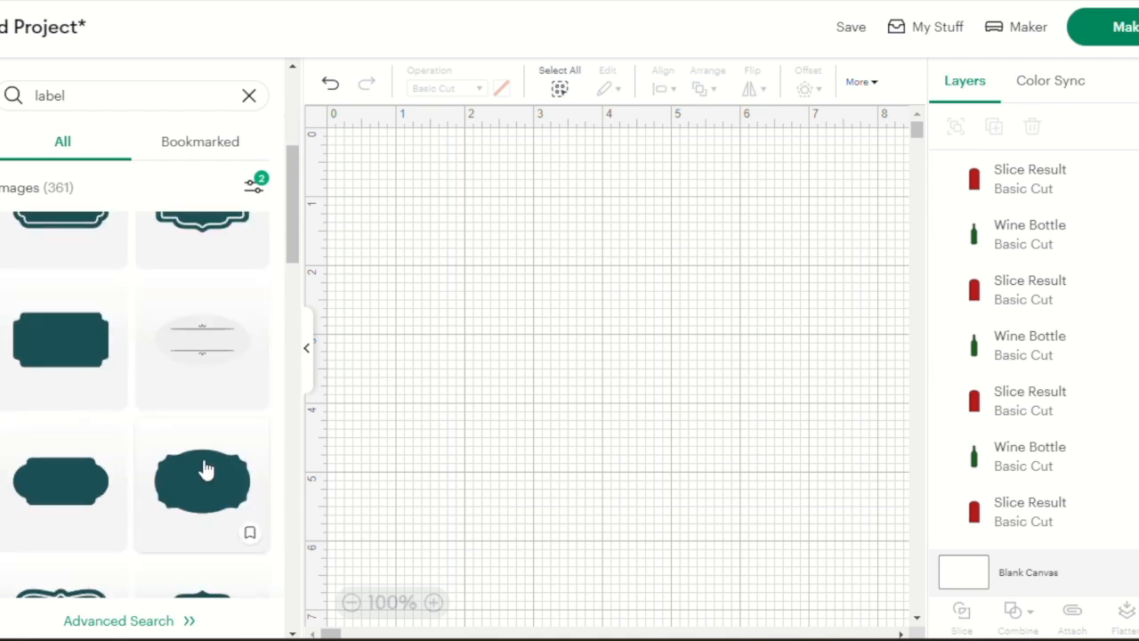
{"action": "scroll", "coordinate": [206, 469], "scroll_direction": "down", "scroll_amount": 1}
{"action": "left_click", "coordinate": [70, 443]}
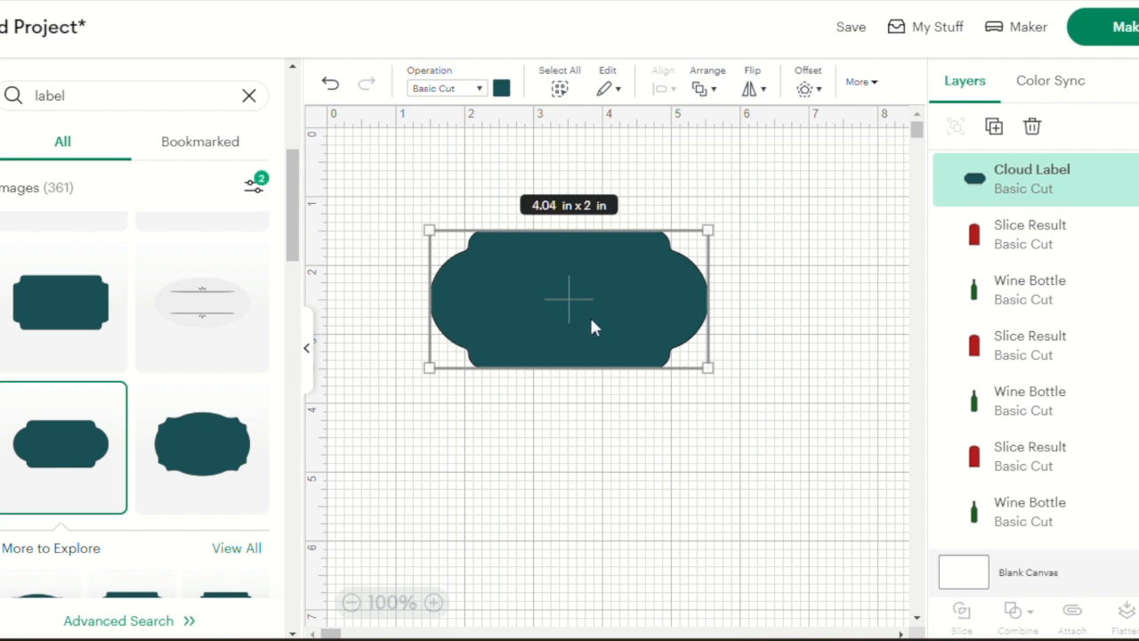
{"action": "left_click", "coordinate": [308, 351]}
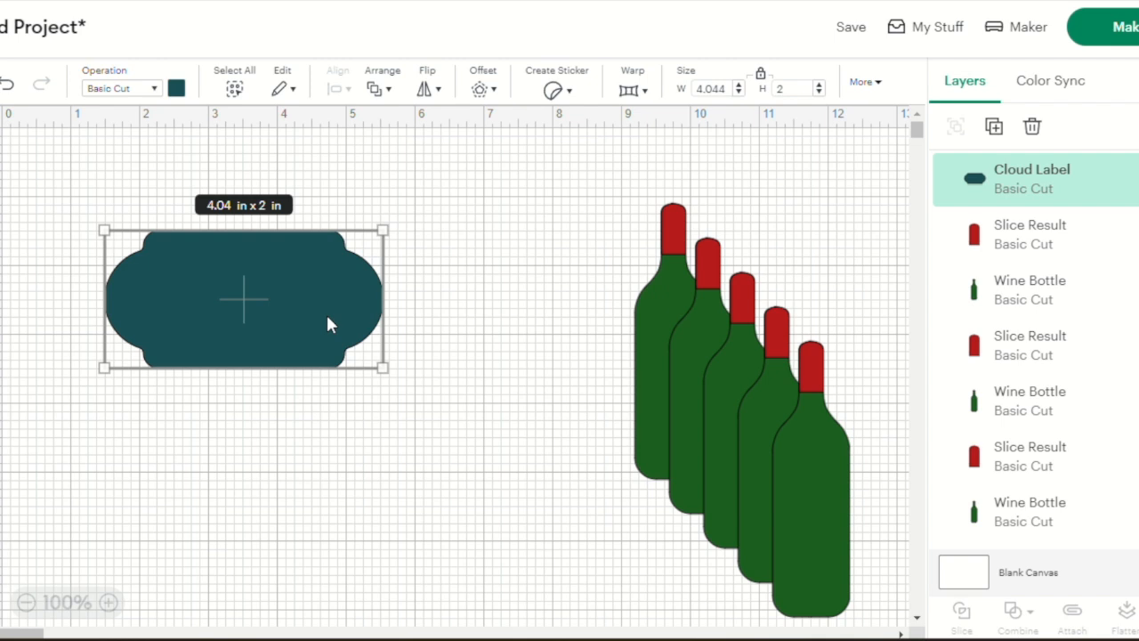
Change the label's material color to white and shrink it proportionally to about 2.17 × 1.07 in
{"action": "left_click", "coordinate": [181, 91]}
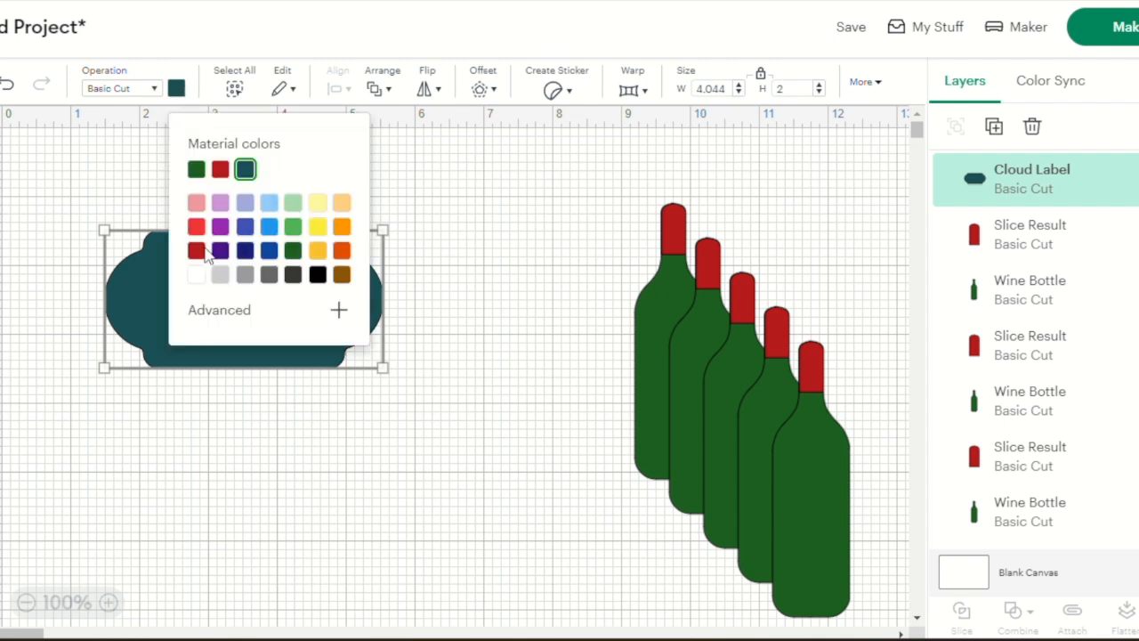
{"action": "left_click", "coordinate": [197, 277]}
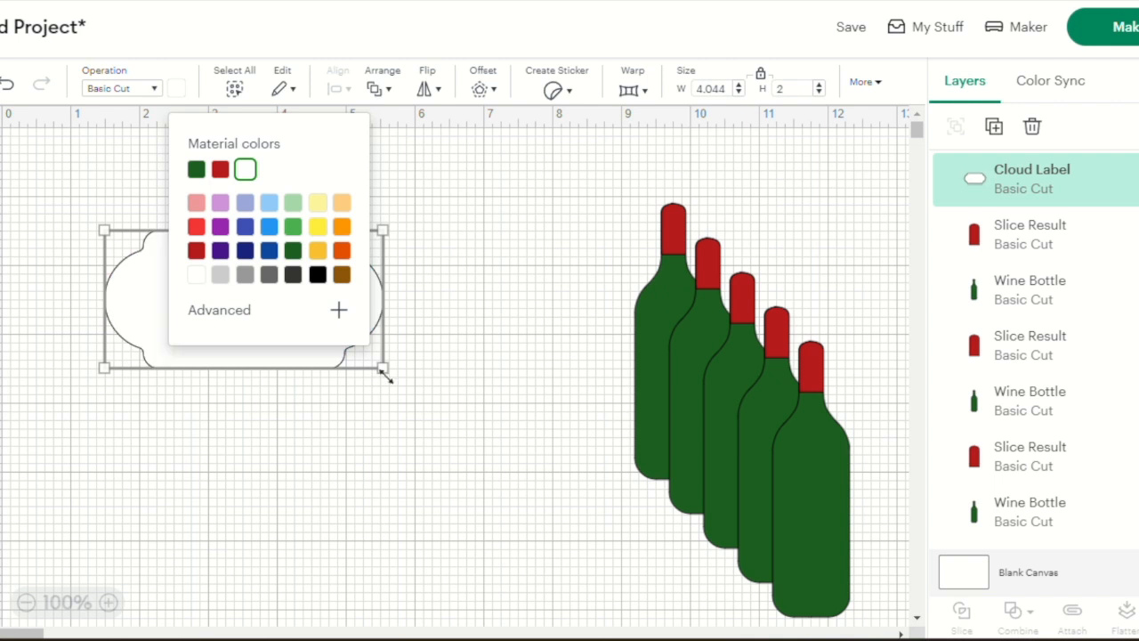
{"action": "left_click_drag", "start_coordinate": [382, 370], "coordinate": [254, 304]}
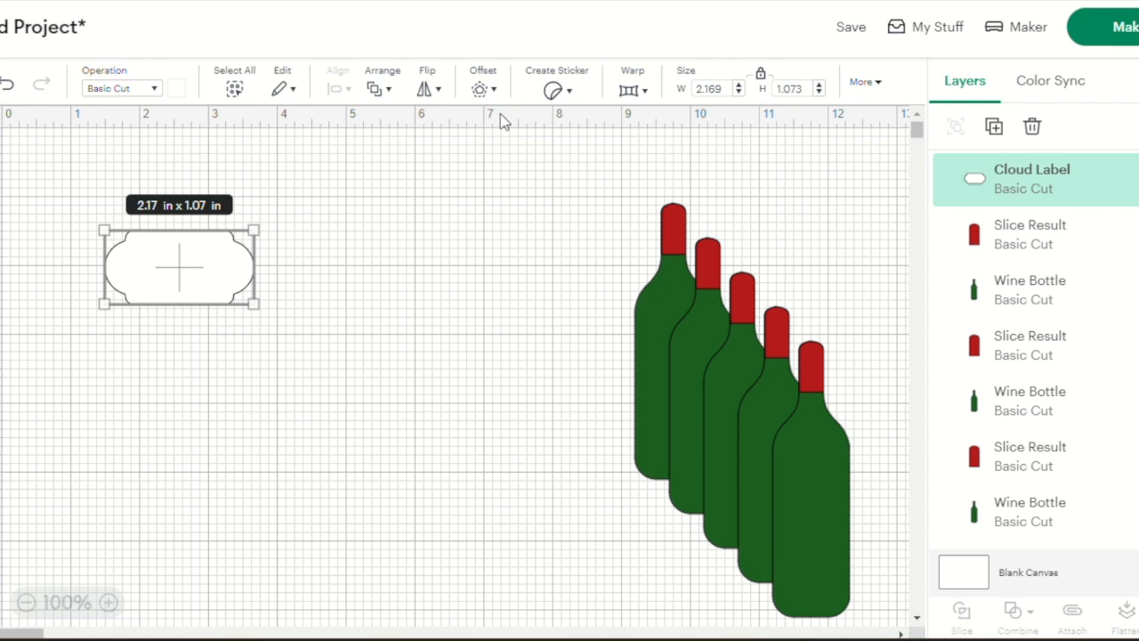
Rotate the white label to 90 degrees so it stands upright
{"action": "left_click", "coordinate": [879, 82]}
{"action": "left_click", "coordinate": [869, 86]}
{"action": "left_click", "coordinate": [795, 138]}
{"action": "key", "text": "BackSpace"}
{"action": "type", "text": "90"}
{"action": "key", "text": "Return"}
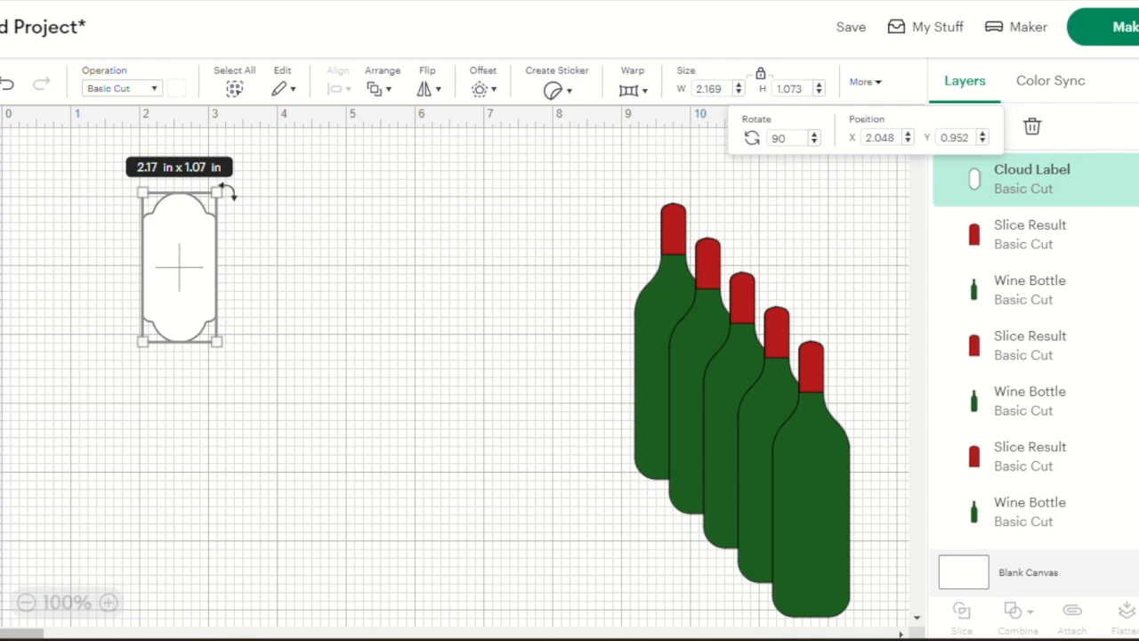
Place the white label on the lower body of the frontmost bottle and shrink it proportionally to about 1.85 × 0.91 in
{"action": "left_click_drag", "start_coordinate": [186, 280], "coordinate": [824, 525]}
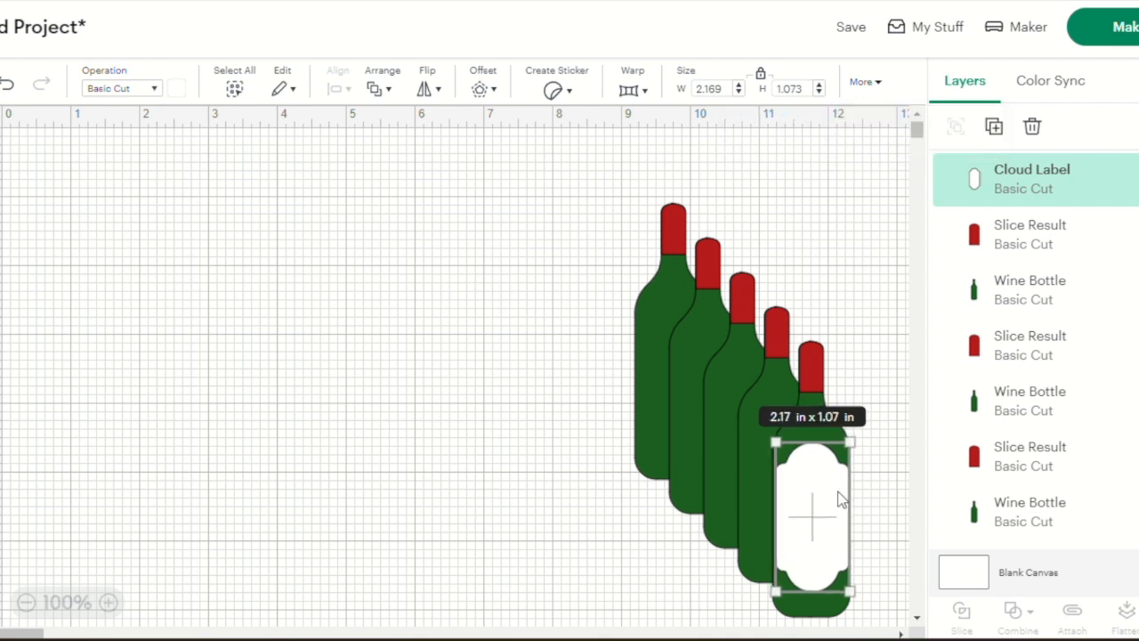
{"action": "left_click_drag", "start_coordinate": [849, 442], "coordinate": [841, 460]}
{"action": "left_click", "coordinate": [812, 527]}
{"action": "left_click_drag", "start_coordinate": [813, 523], "coordinate": [816, 521]}
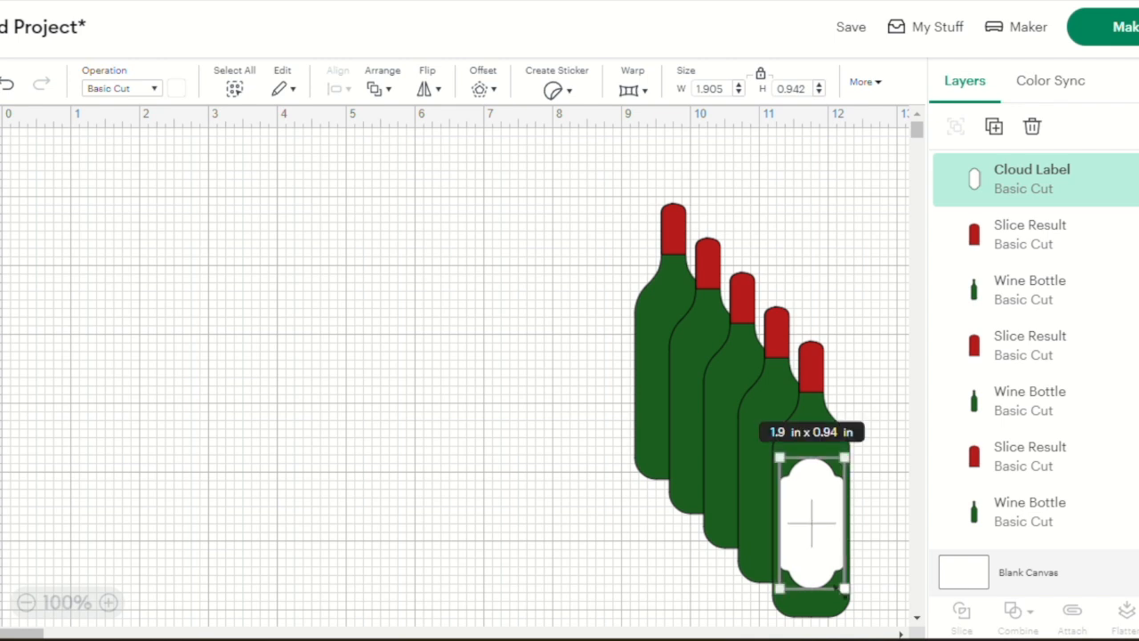
{"action": "right_click", "coordinate": [830, 574]}
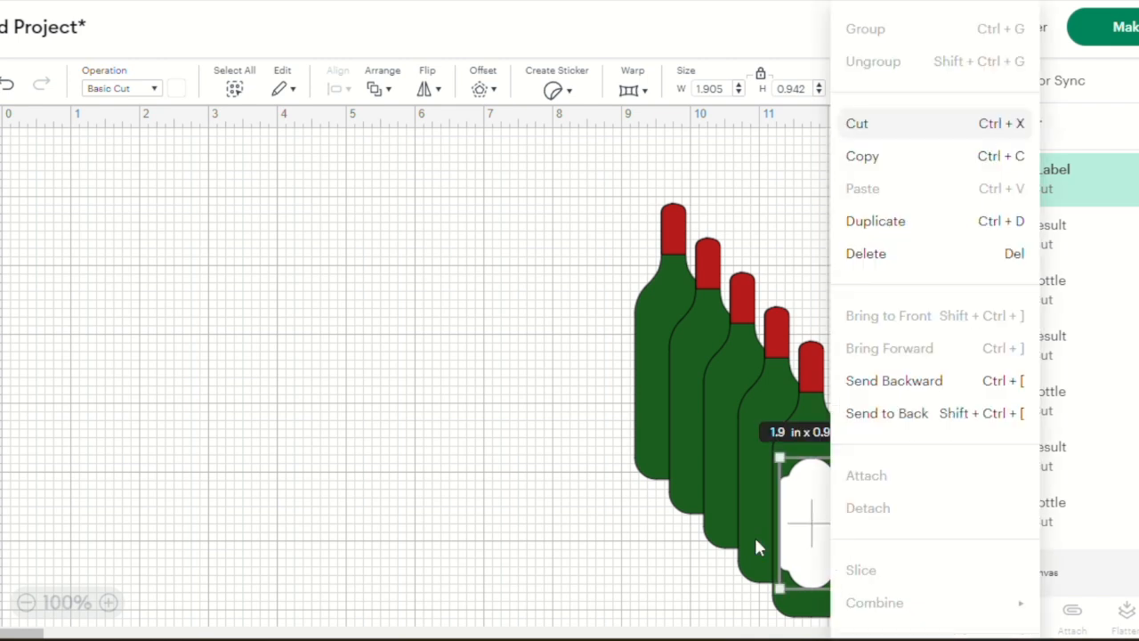
{"action": "left_click", "coordinate": [643, 574]}
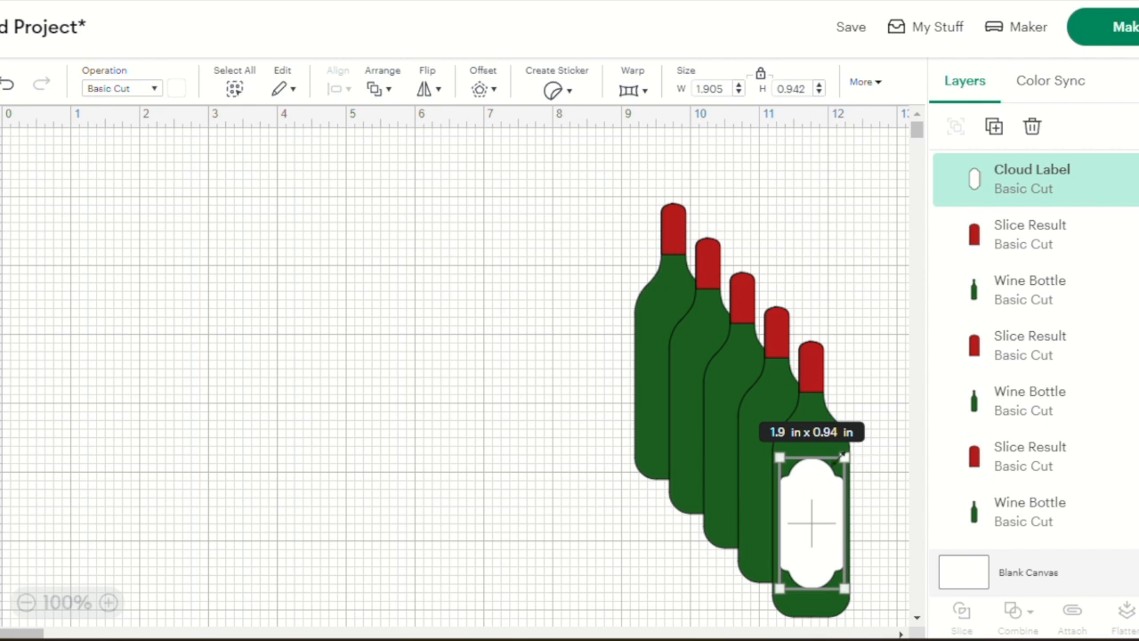
{"action": "left_click_drag", "start_coordinate": [843, 456], "coordinate": [841, 460]}
{"action": "left_click_drag", "start_coordinate": [816, 532], "coordinate": [821, 531]}
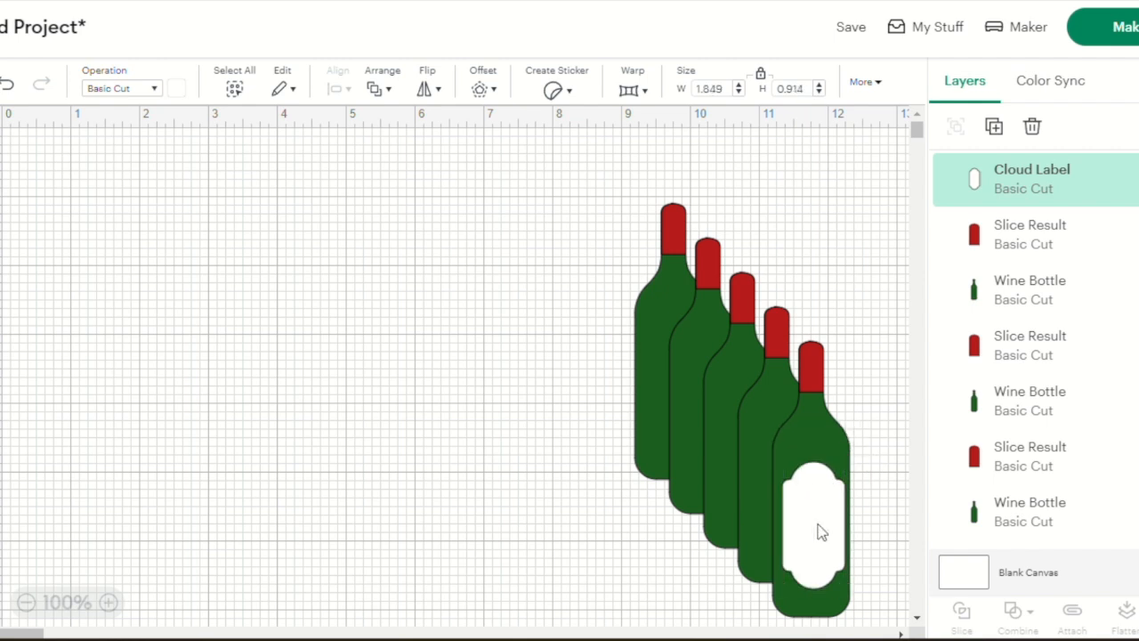
{"action": "left_click", "coordinate": [818, 525]}
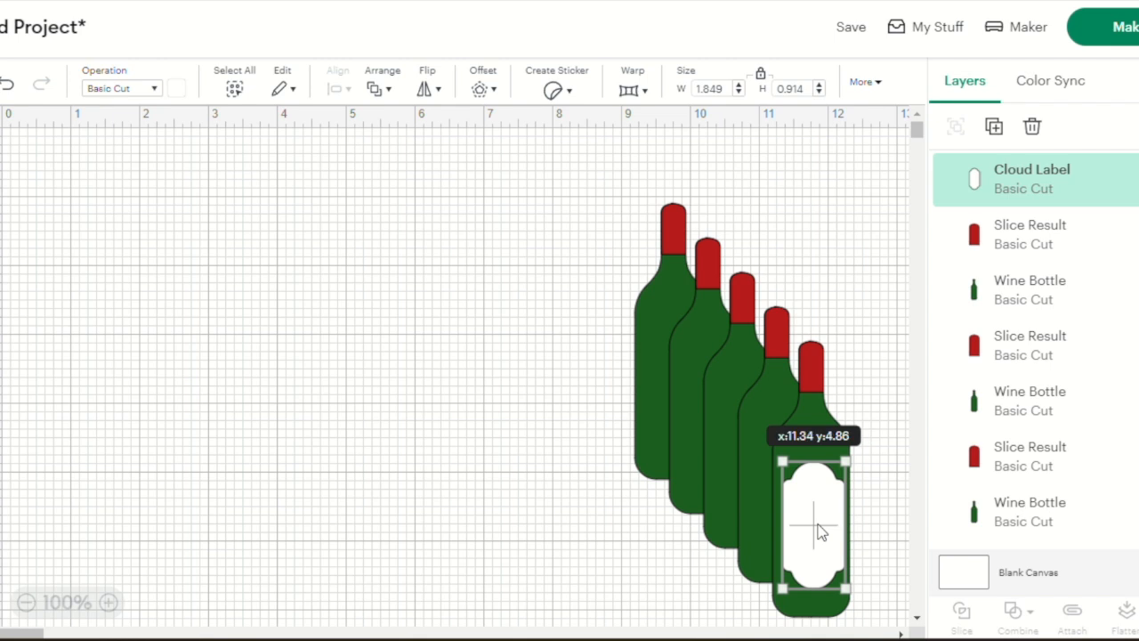
{"action": "left_click", "coordinate": [663, 533]}
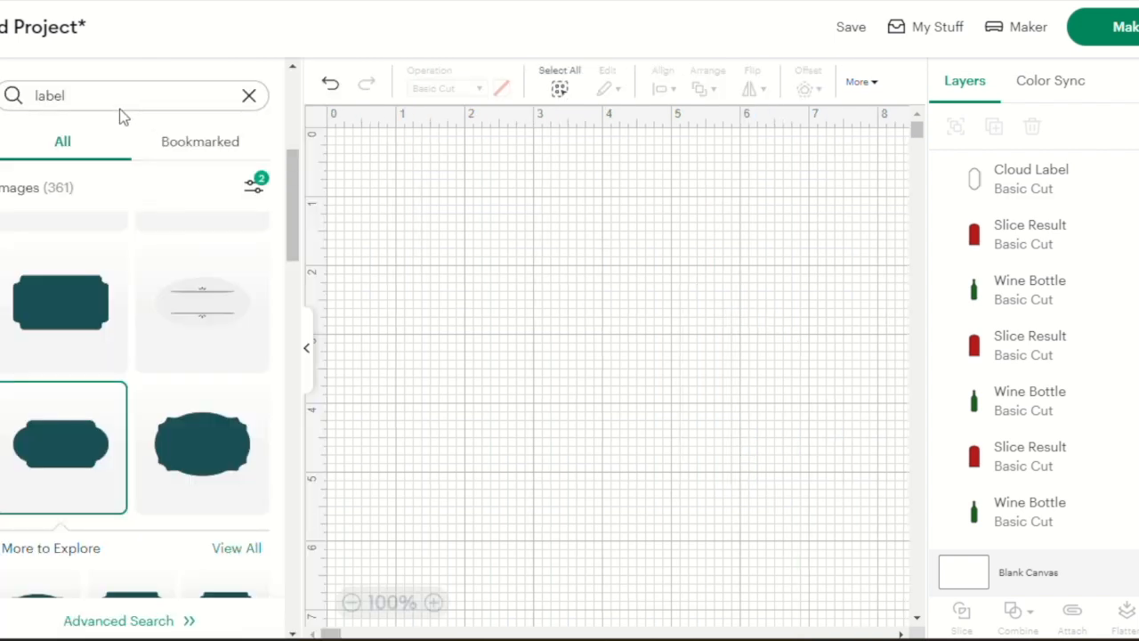
Search the image library for "L monogram" and insert the serif L framed by horizontal lines above and below
{"action": "left_click", "coordinate": [105, 95]}
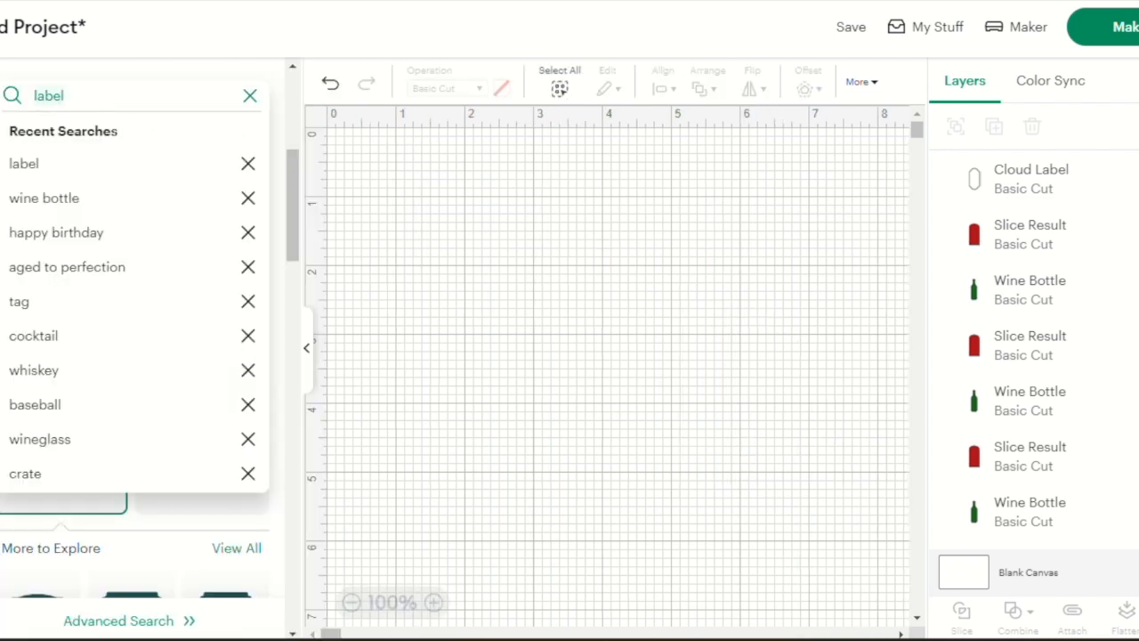
{"action": "type", "text": "L monogram"}
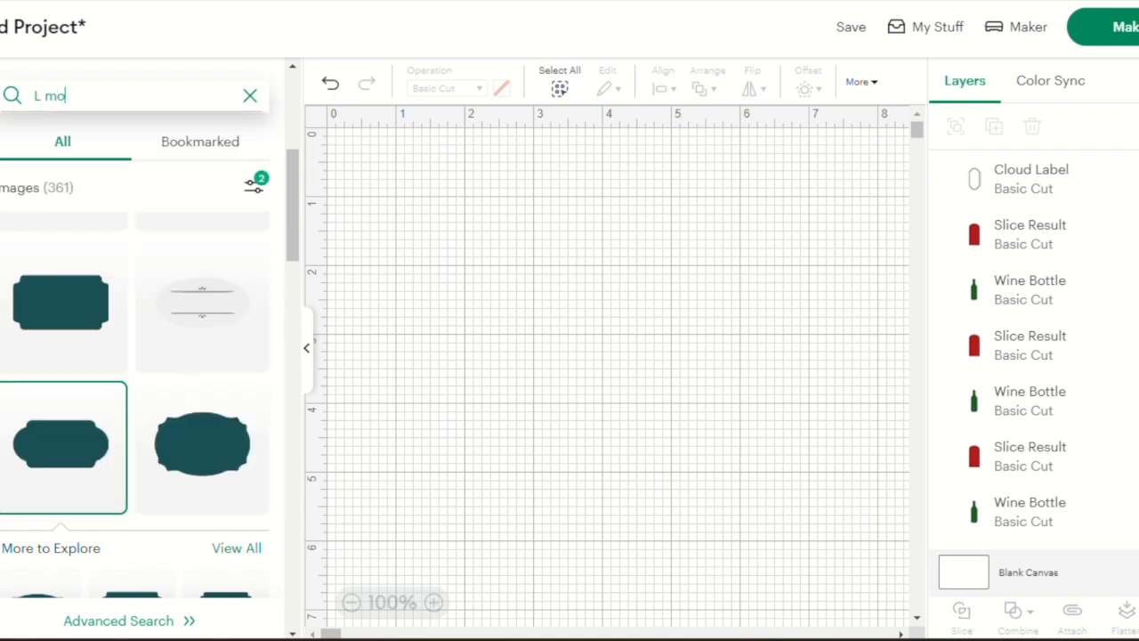
{"action": "key", "text": "Return"}
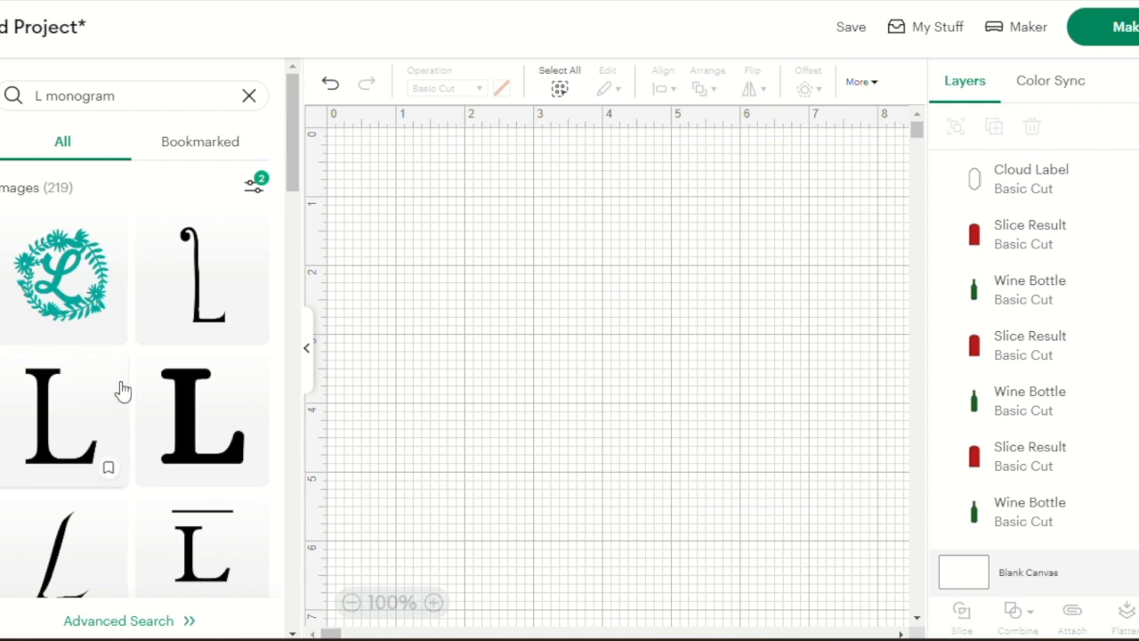
{"action": "scroll", "coordinate": [117, 394], "scroll_direction": "down", "scroll_amount": 3}
{"action": "scroll", "coordinate": [198, 529], "scroll_direction": "up", "scroll_amount": 2}
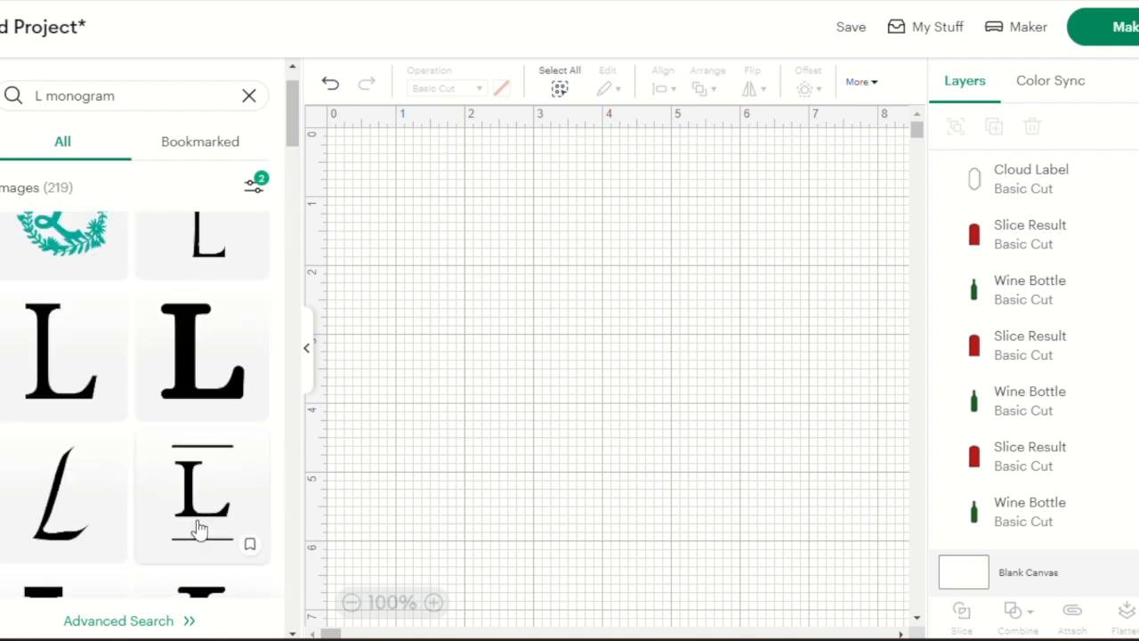
{"action": "scroll", "coordinate": [197, 527], "scroll_direction": "down", "scroll_amount": 2}
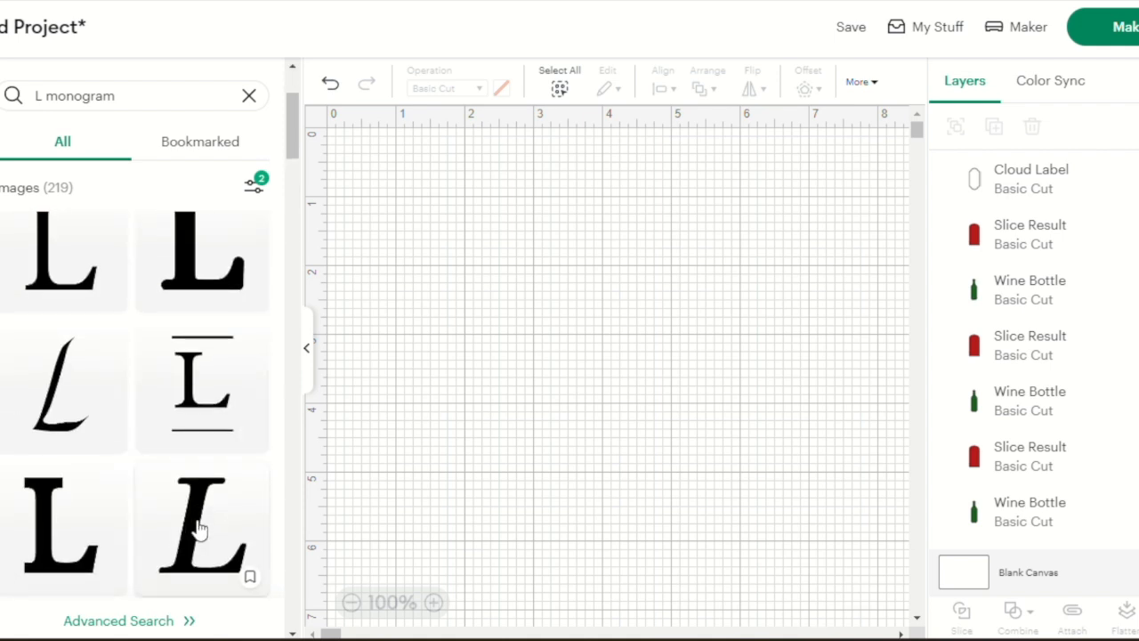
{"action": "left_click", "coordinate": [193, 372]}
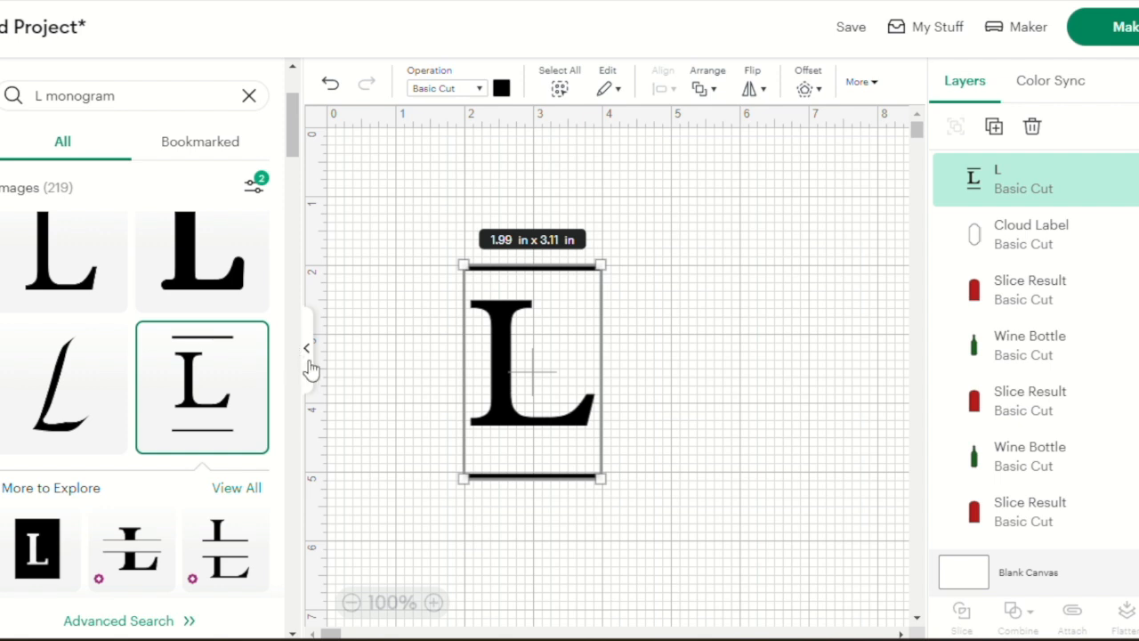
Search the image library for "scallop circle" and insert the solid teal scalloped circle
{"action": "left_click", "coordinate": [129, 100]}
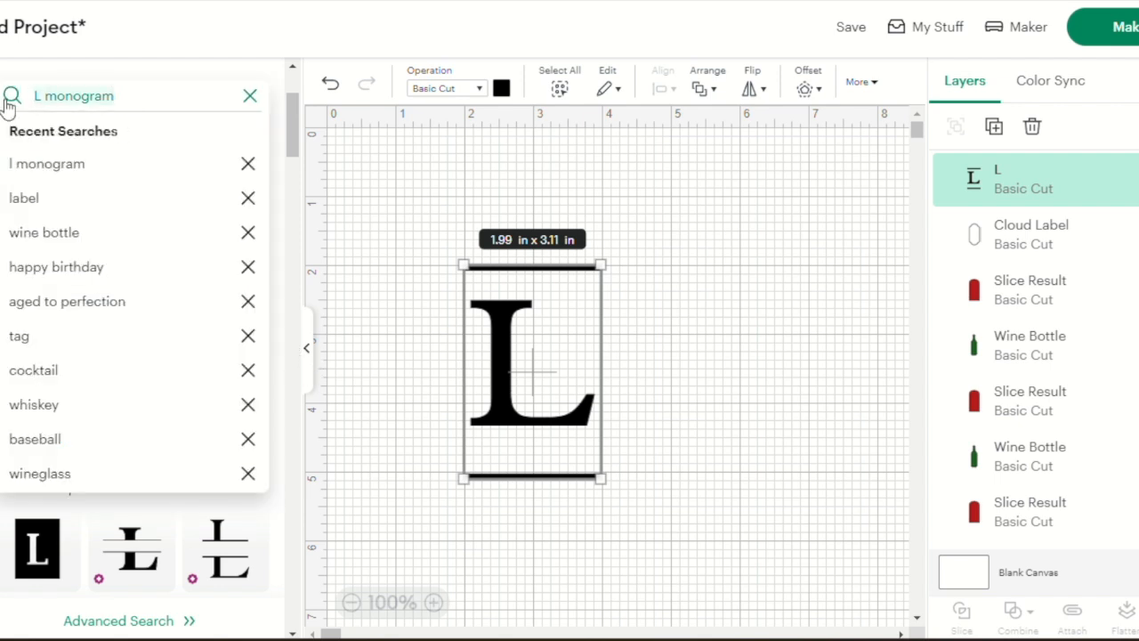
{"action": "type", "text": "s"}
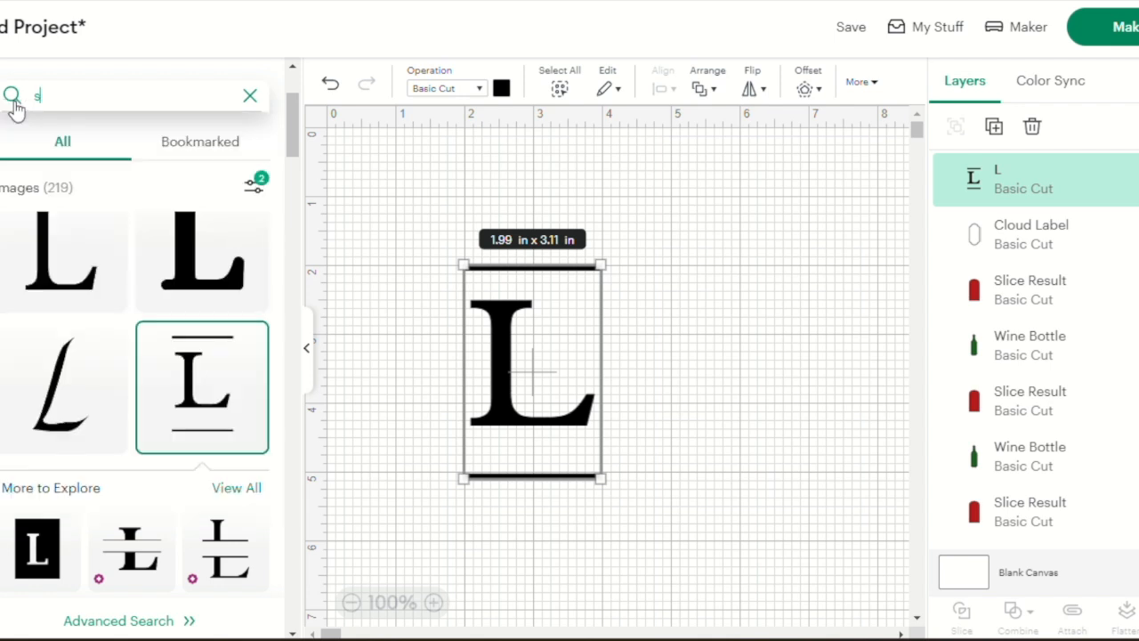
{"action": "type", "text": "callop ci"}
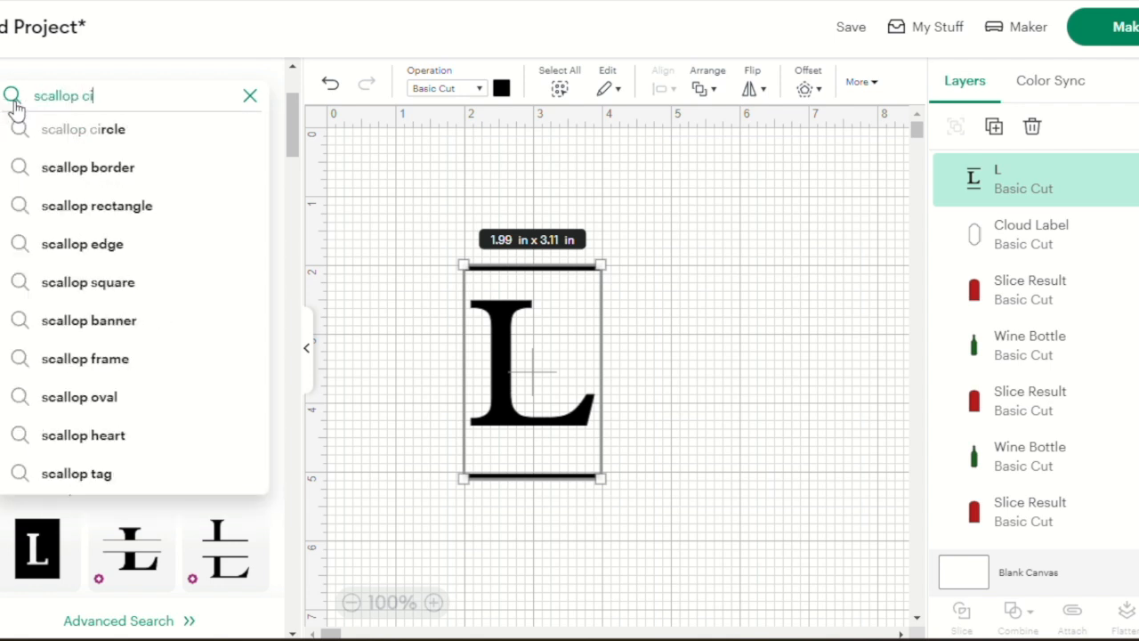
{"action": "left_click", "coordinate": [81, 143]}
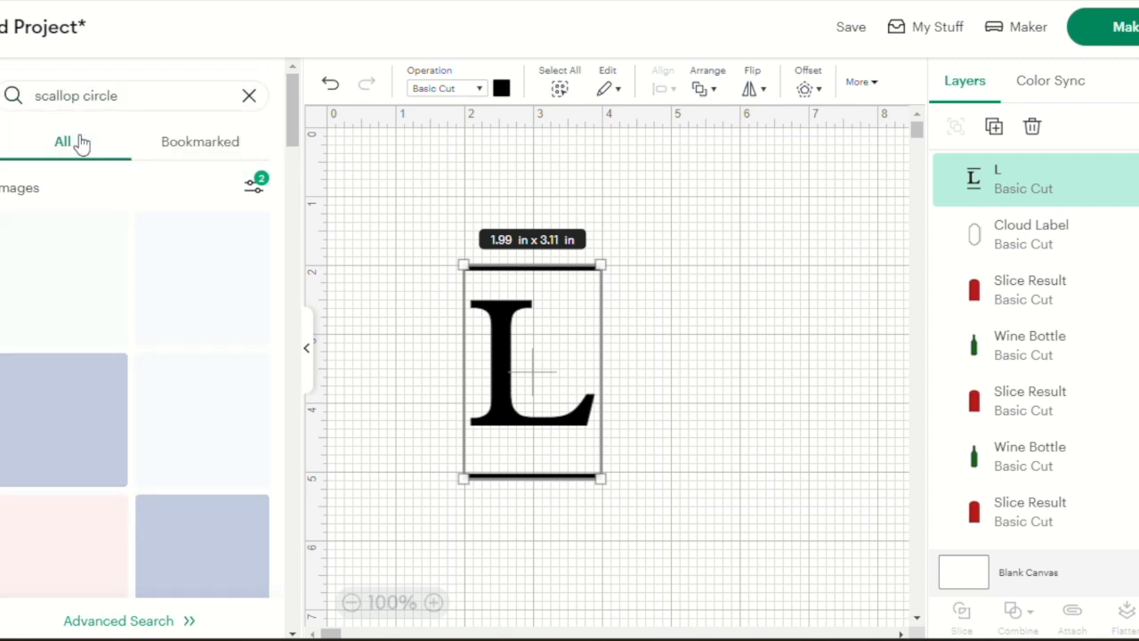
{"action": "left_click", "coordinate": [79, 290]}
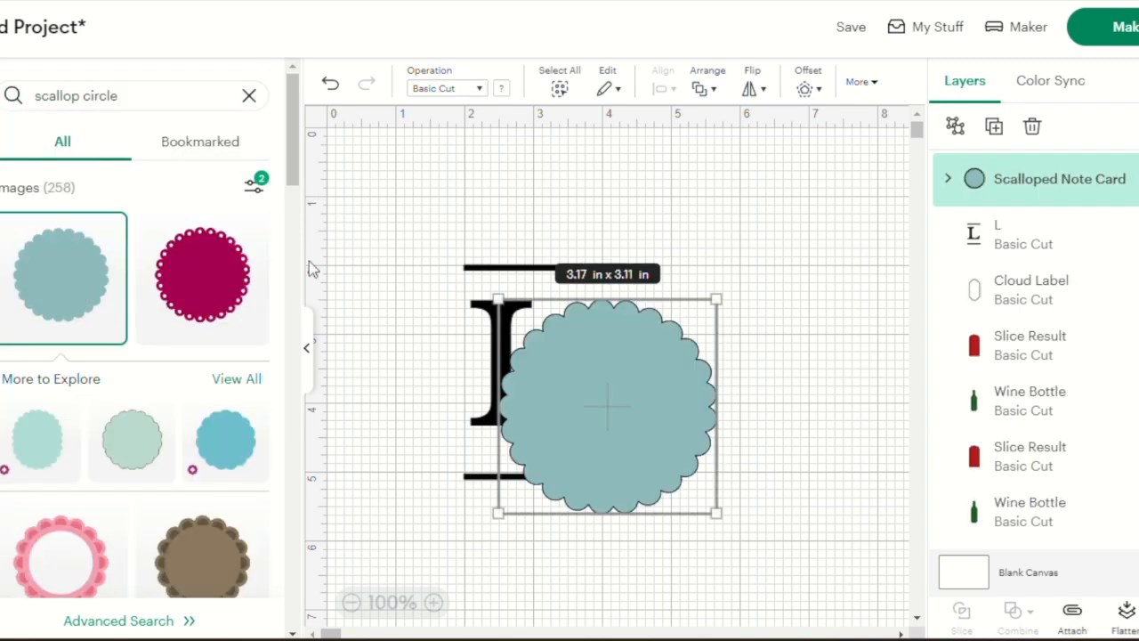
{"action": "left_click", "coordinate": [309, 352]}
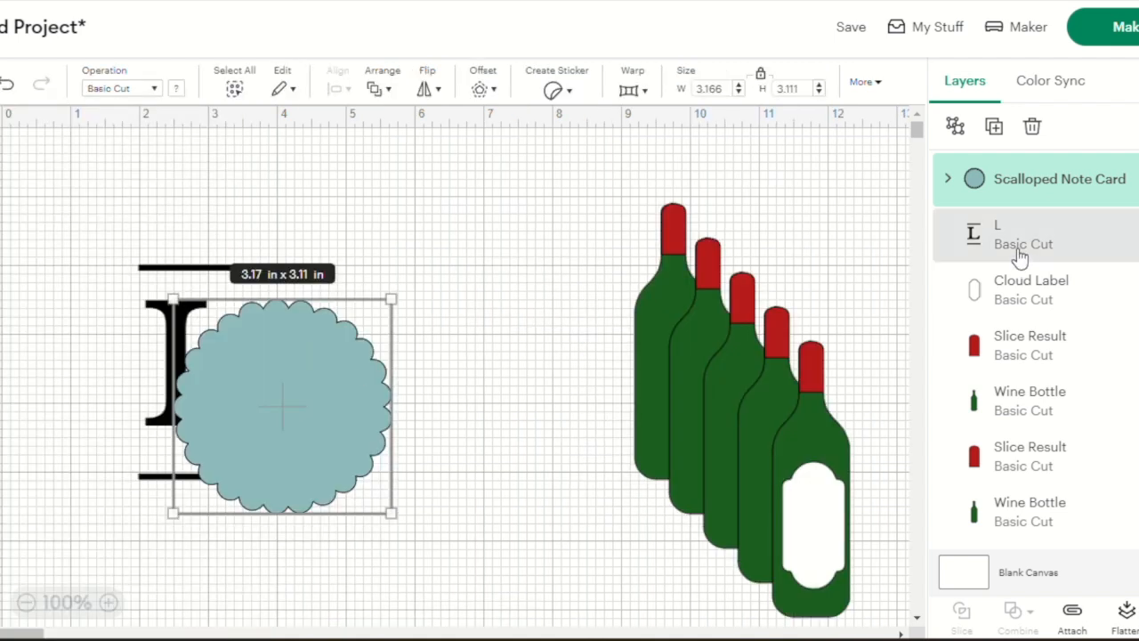
Bring the L monogram above the scalloped circle, shrink the circle to about 0.78 × 0.77 in using the label as guide, and park it on open canvas
{"action": "left_click_drag", "start_coordinate": [1017, 252], "coordinate": [1016, 147]}
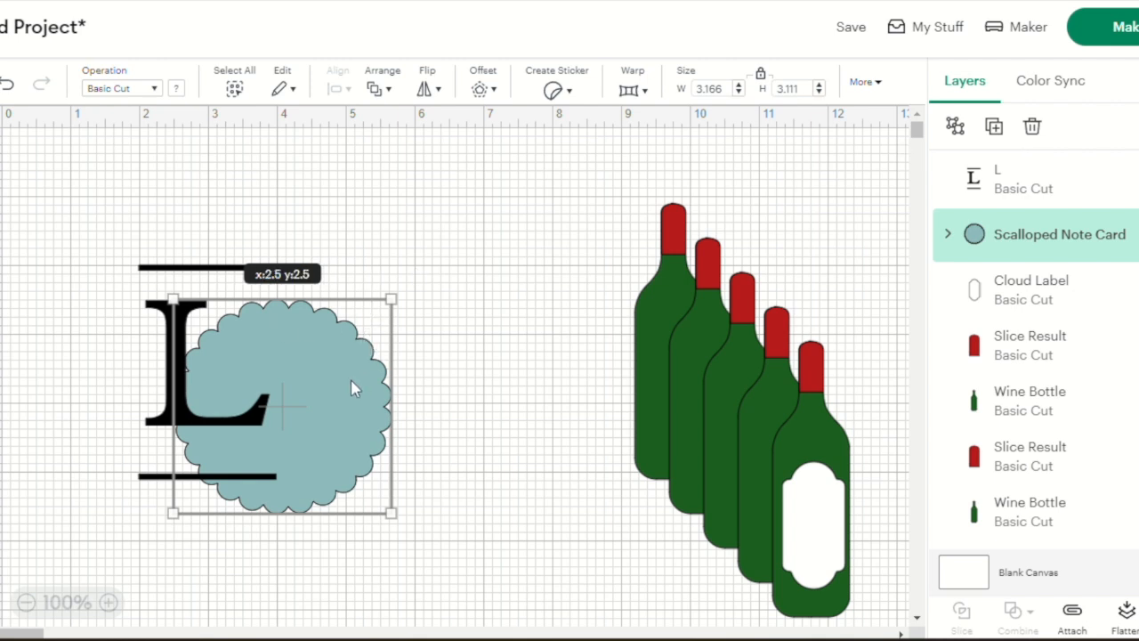
{"action": "left_click_drag", "start_coordinate": [351, 380], "coordinate": [439, 374]}
{"action": "left_click_drag", "start_coordinate": [474, 289], "coordinate": [349, 421]}
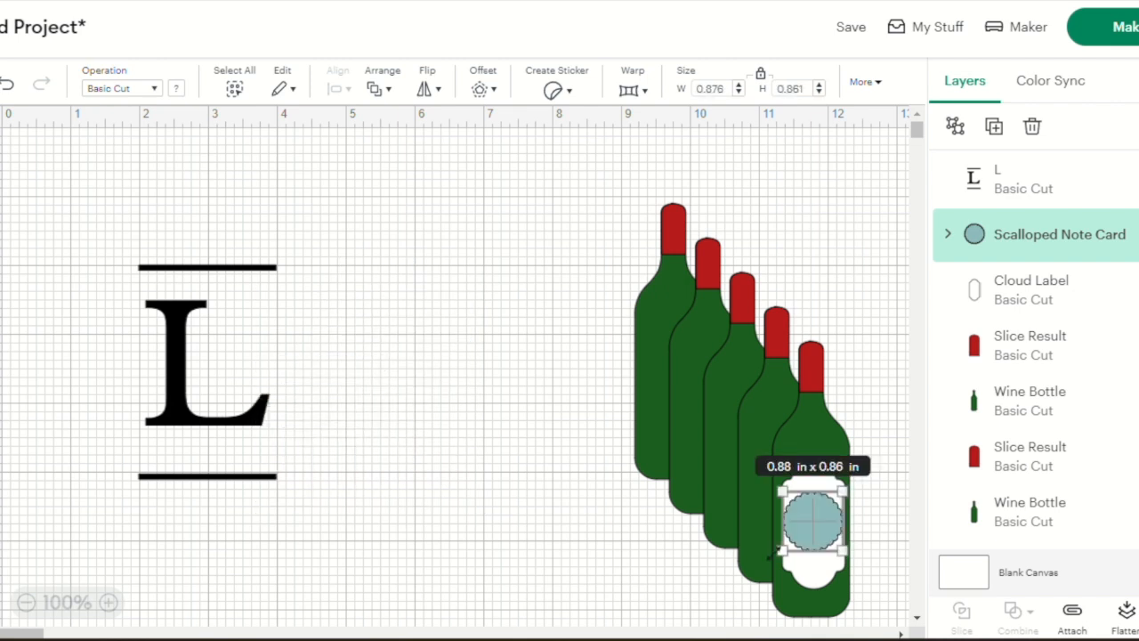
{"action": "left_click_drag", "start_coordinate": [783, 549], "coordinate": [785, 542]}
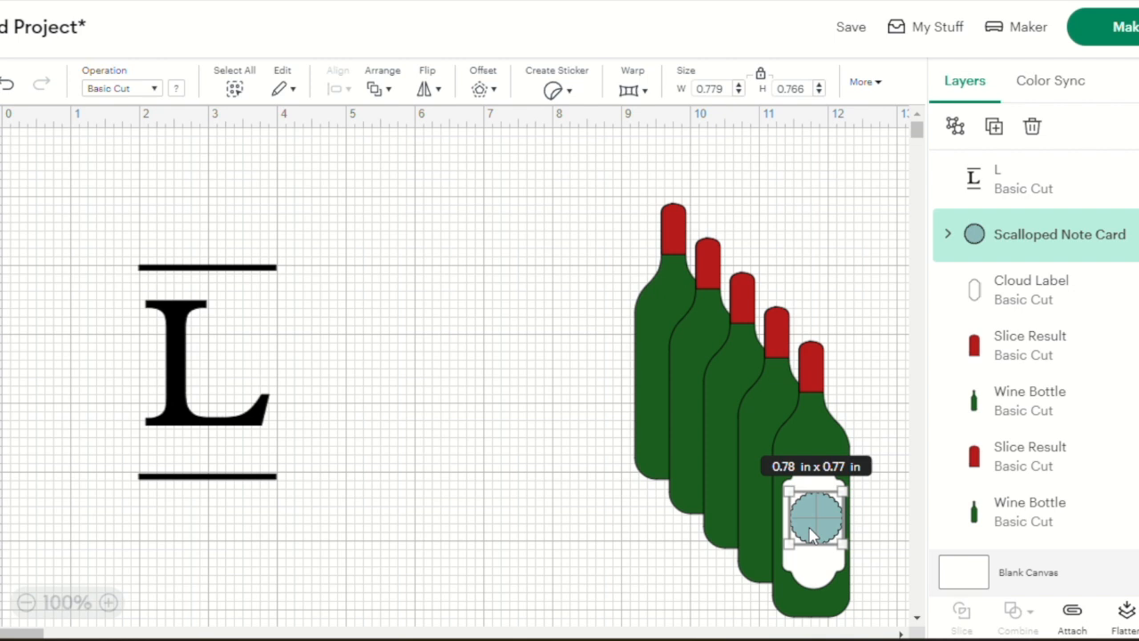
{"action": "left_click_drag", "start_coordinate": [812, 534], "coordinate": [394, 371]}
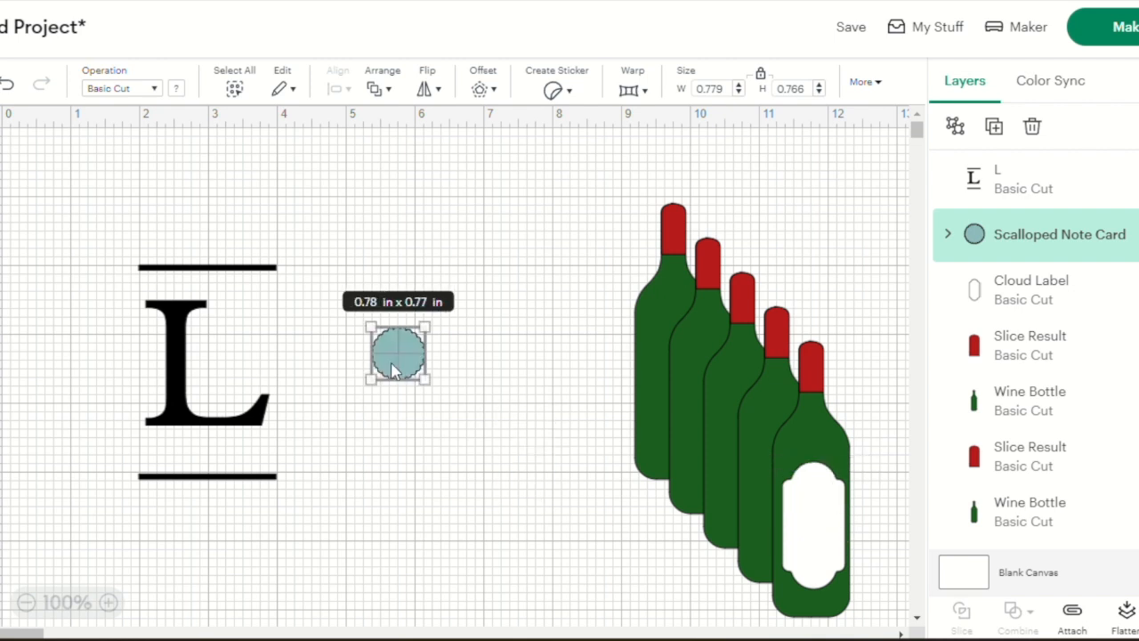
Shrink the L monogram proportionally to about 0.35 × 0.55 in and position the scalloped circle behind it
{"action": "left_click", "coordinate": [194, 401]}
{"action": "left_click_drag", "start_coordinate": [272, 477], "coordinate": [156, 294]}
{"action": "left_click_drag", "start_coordinate": [403, 366], "coordinate": [156, 296]}
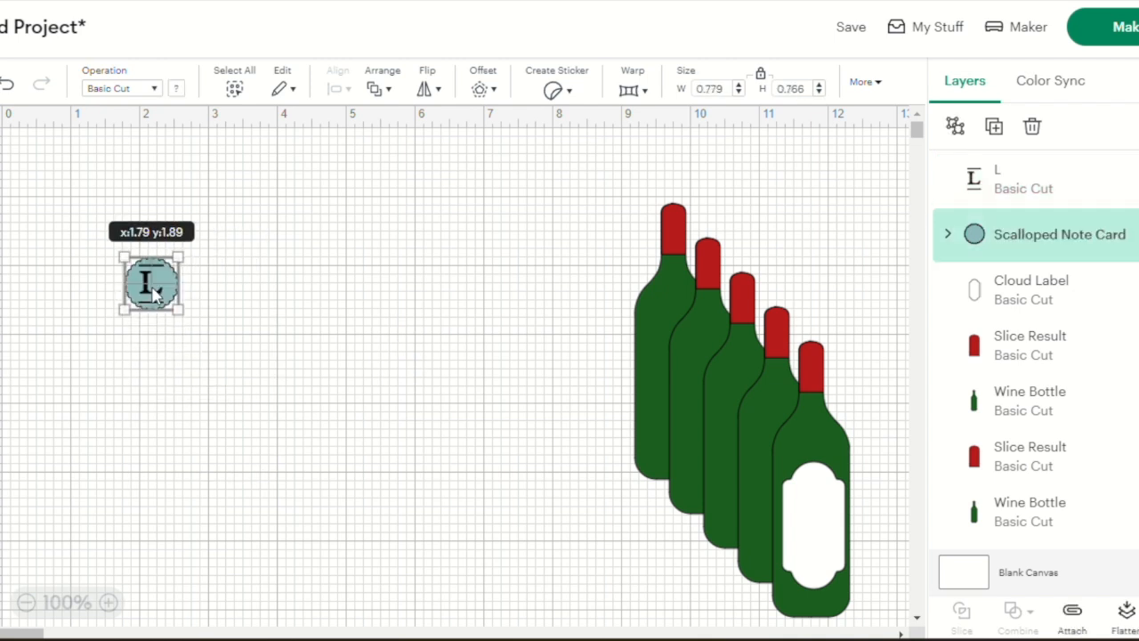
{"action": "left_click", "coordinate": [248, 291]}
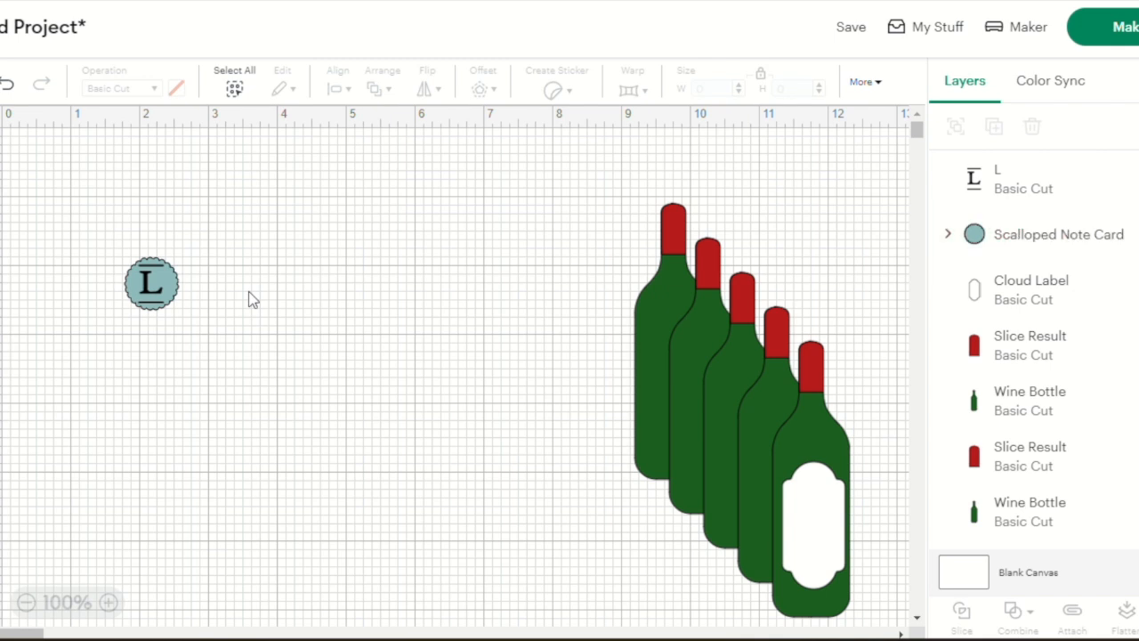
Delete the L monogram with the horizontal lines, keeping the scalloped circle
{"action": "right_click", "coordinate": [149, 287]}
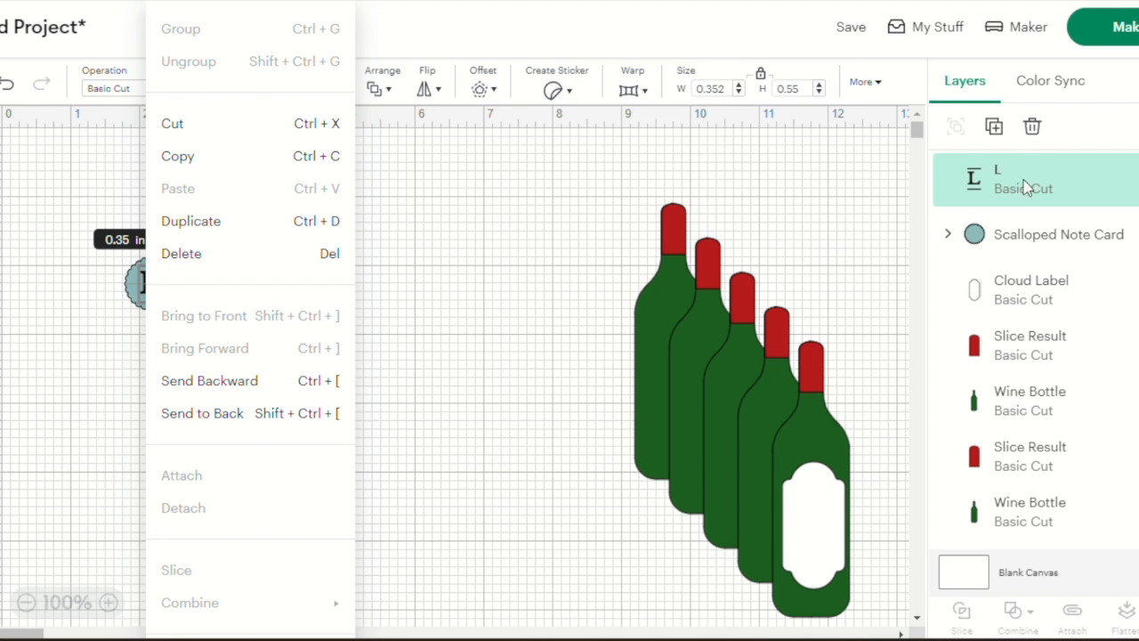
{"action": "left_click", "coordinate": [1034, 134]}
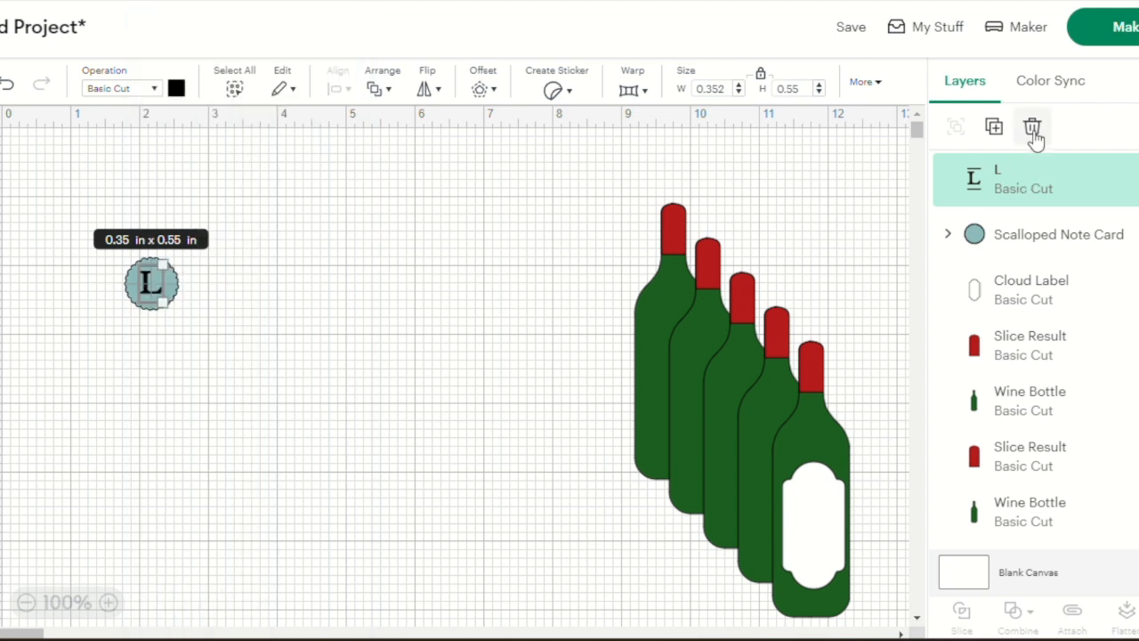
{"action": "right_click", "coordinate": [1034, 134]}
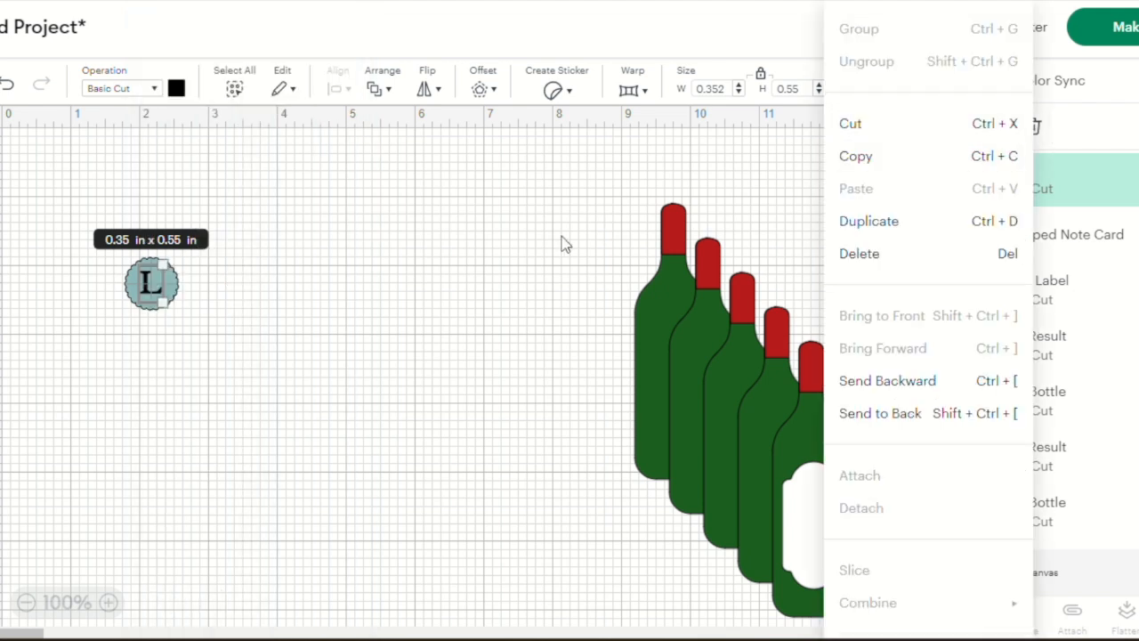
{"action": "left_click", "coordinate": [863, 257]}
Add a new text object containing the letter L to the canvas
{"action": "key", "text": "t"}
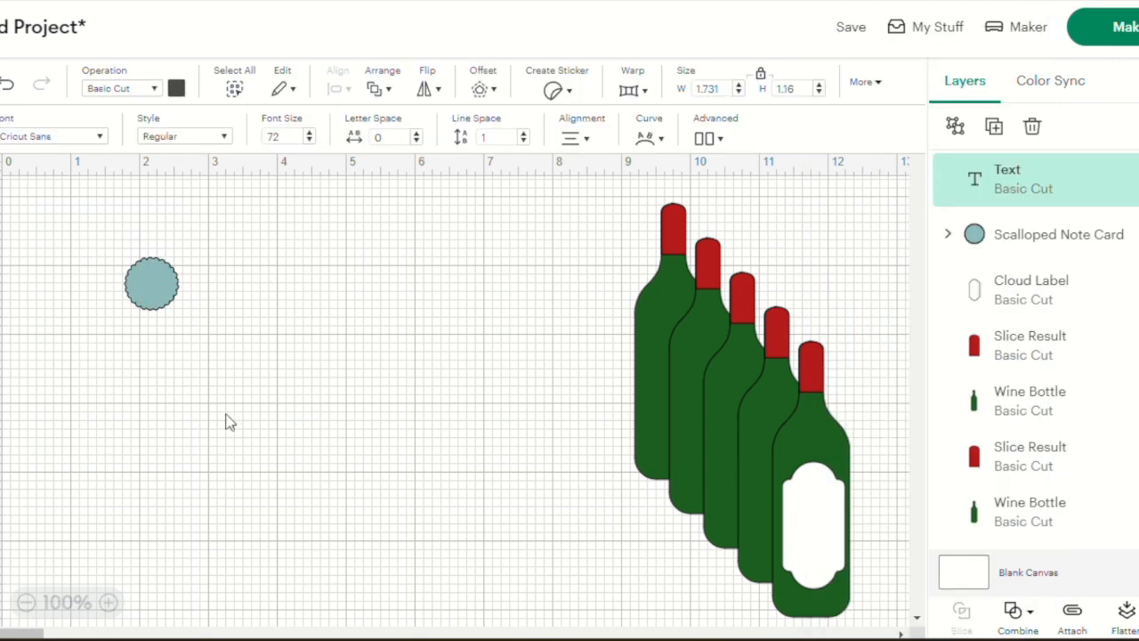
{"action": "scroll", "coordinate": [226, 422], "scroll_direction": "down", "scroll_amount": 3}
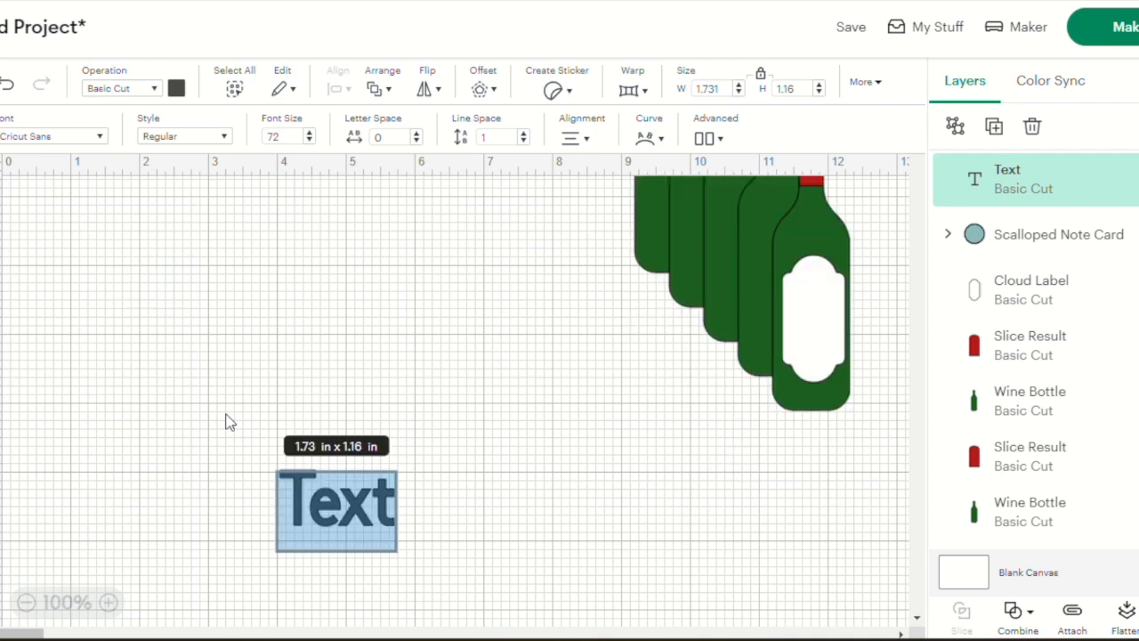
{"action": "type", "text": "L"}
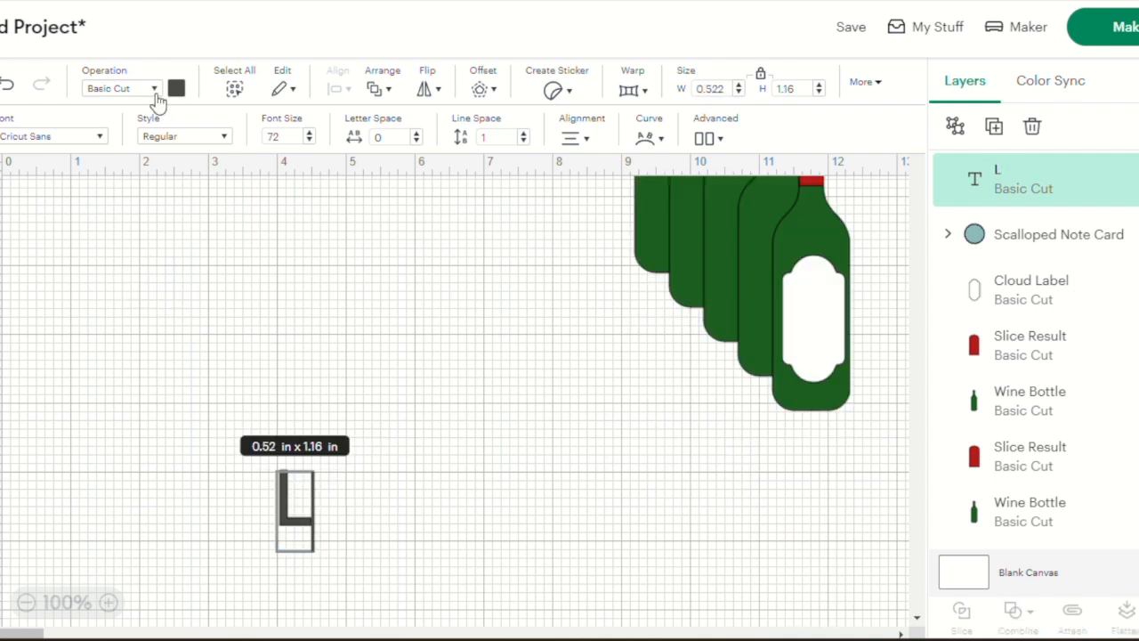
Filter the fonts by characteristics including Single-layer Cutting and set the L in the decorative serif Banner font from the Favorite Fonts Collection
{"action": "left_click", "coordinate": [100, 137]}
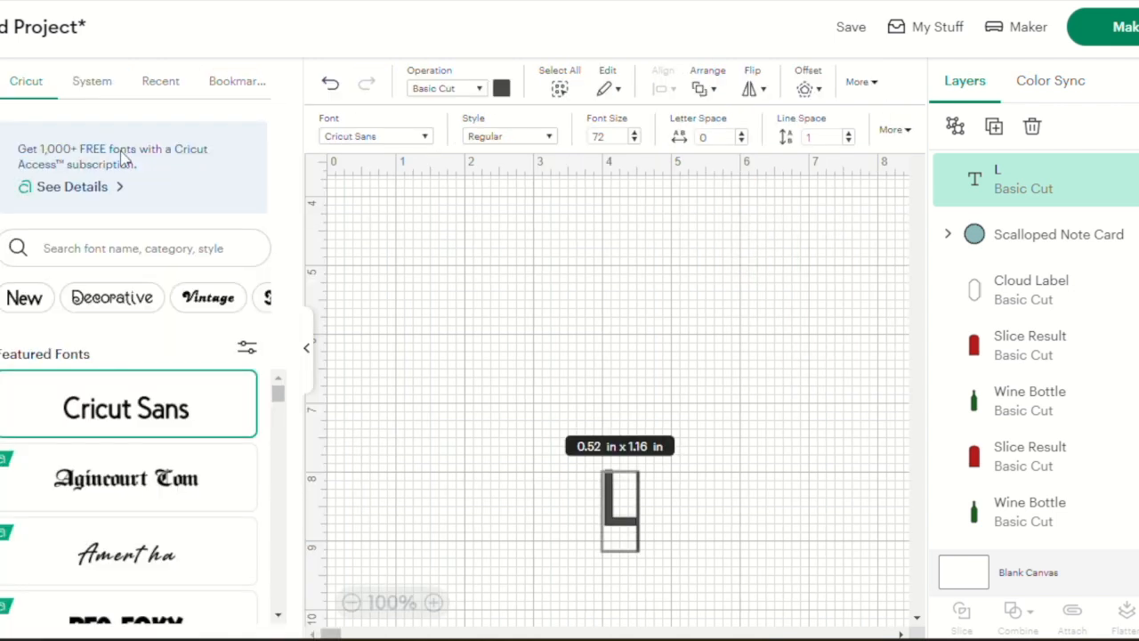
{"action": "left_click", "coordinate": [247, 351]}
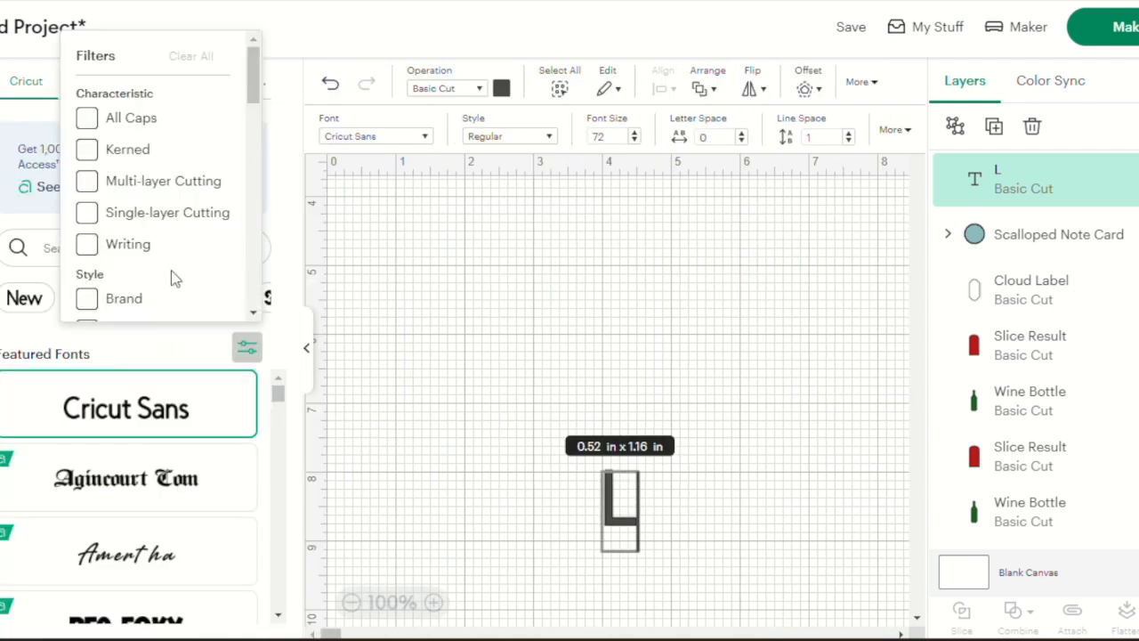
{"action": "left_click", "coordinate": [88, 212]}
{"action": "scroll", "coordinate": [176, 252], "scroll_direction": "down", "scroll_amount": 1}
{"action": "scroll", "coordinate": [177, 252], "scroll_direction": "down", "scroll_amount": 5}
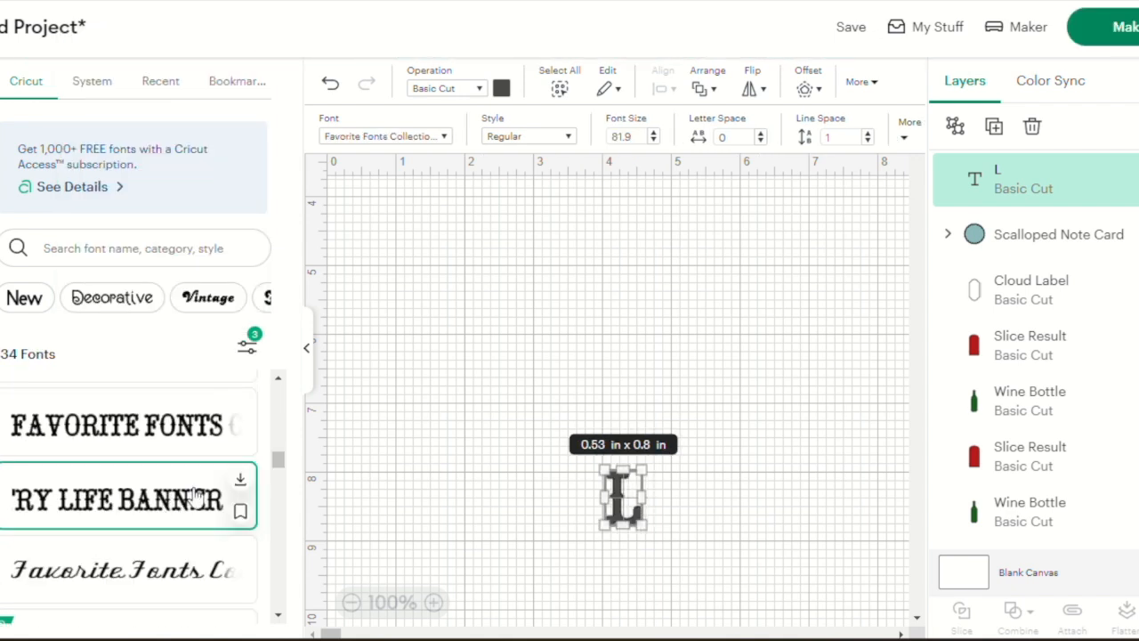
{"action": "left_click", "coordinate": [348, 534]}
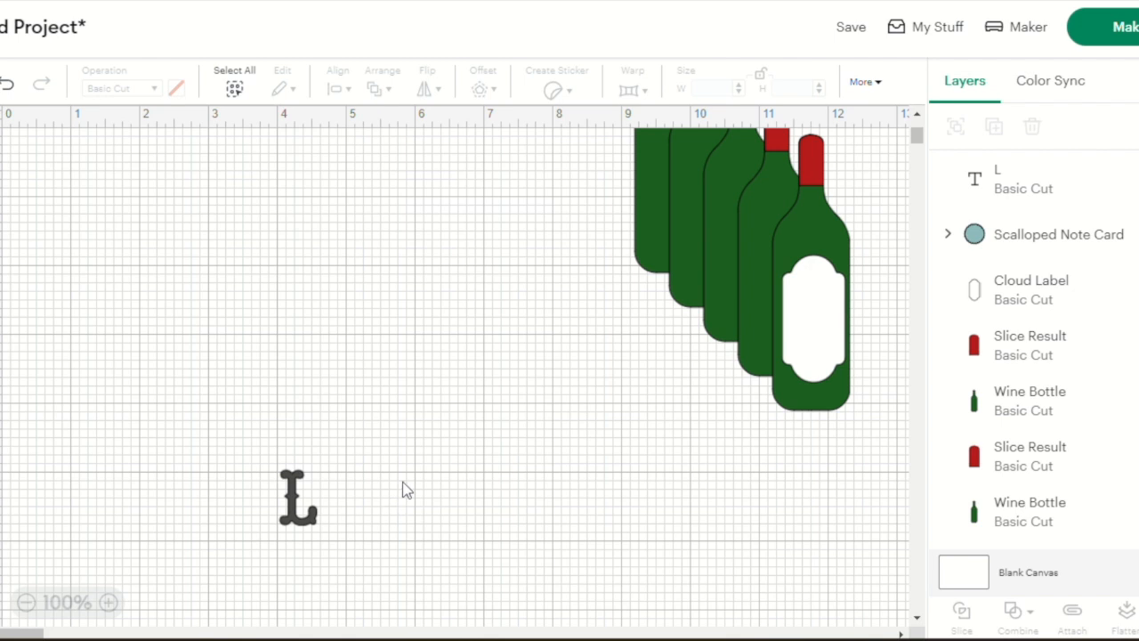
Shrink the L text proportionally to about 0.38 × 0.57 in and place it on the scalloped circle
{"action": "scroll", "coordinate": [405, 490], "scroll_direction": "up", "scroll_amount": 2}
{"action": "left_click", "coordinate": [298, 590]}
{"action": "left_click_drag", "start_coordinate": [298, 590], "coordinate": [220, 289]}
{"action": "scroll", "coordinate": [214, 322], "scroll_direction": "up", "scroll_amount": 2}
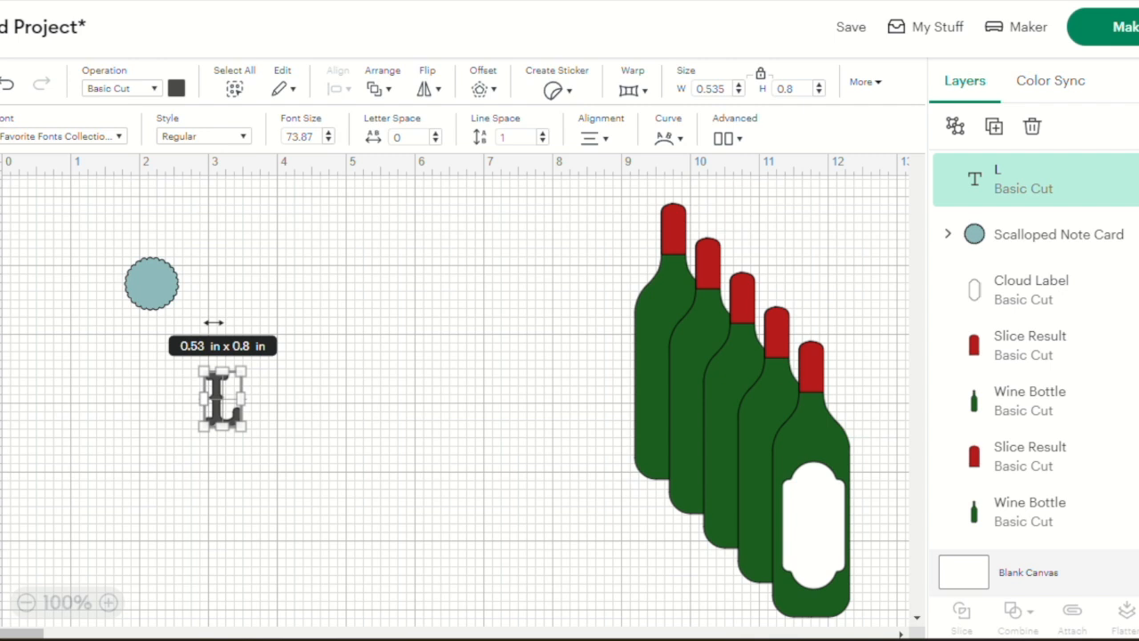
{"action": "left_click_drag", "start_coordinate": [242, 429], "coordinate": [153, 295]}
{"action": "left_click", "coordinate": [227, 394]}
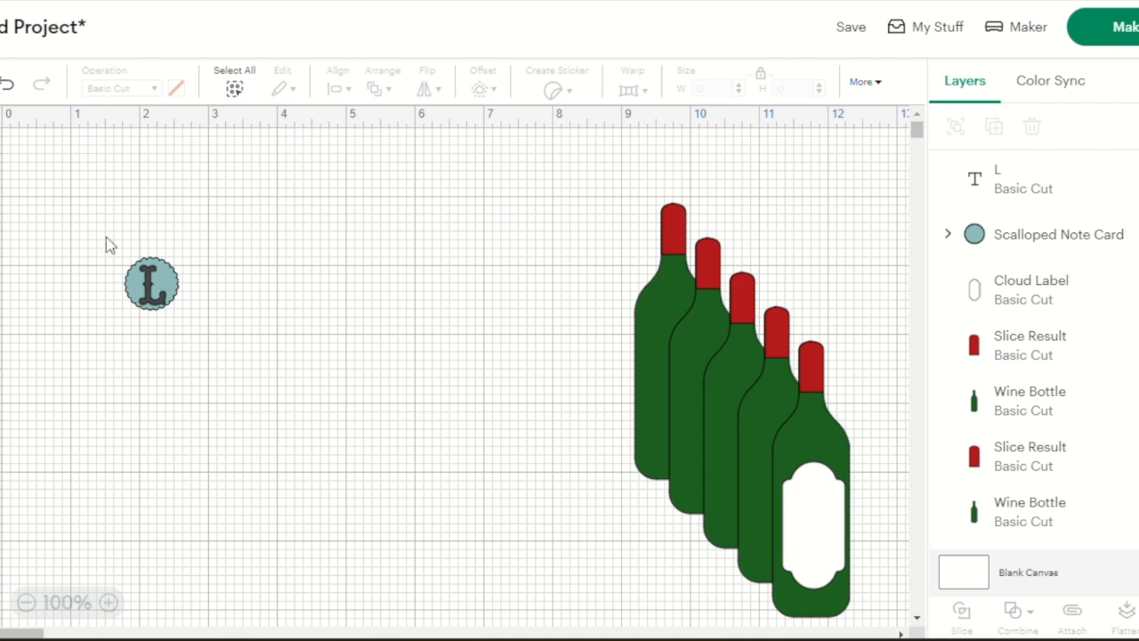
Center the L text and the scalloped circle on each other
{"action": "left_click_drag", "start_coordinate": [106, 237], "coordinate": [214, 364]}
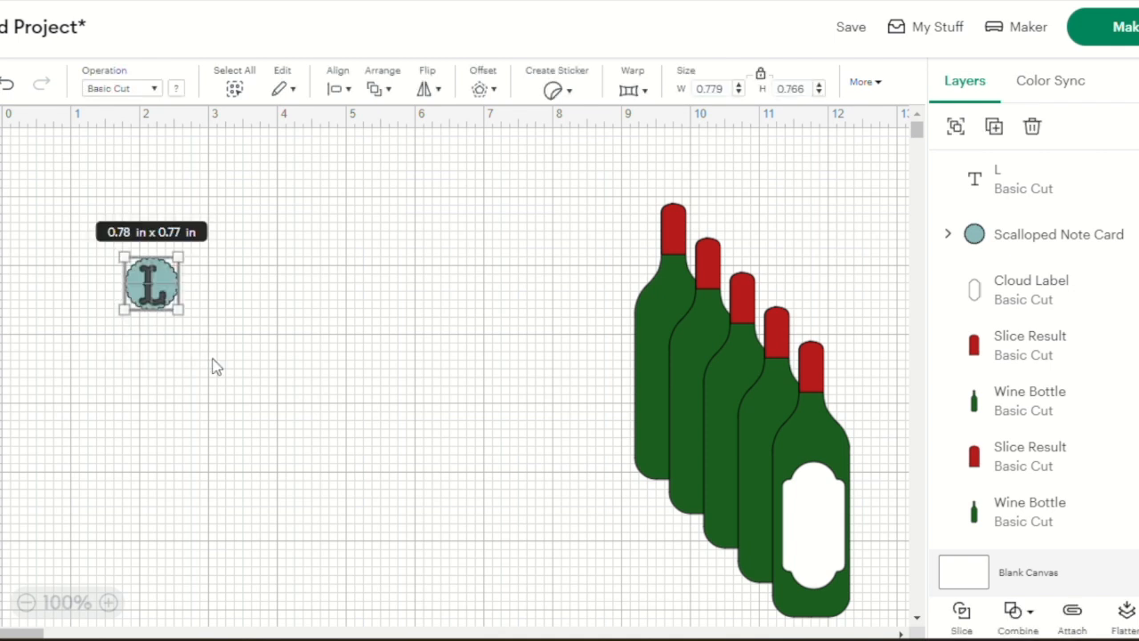
{"action": "left_click", "coordinate": [345, 93]}
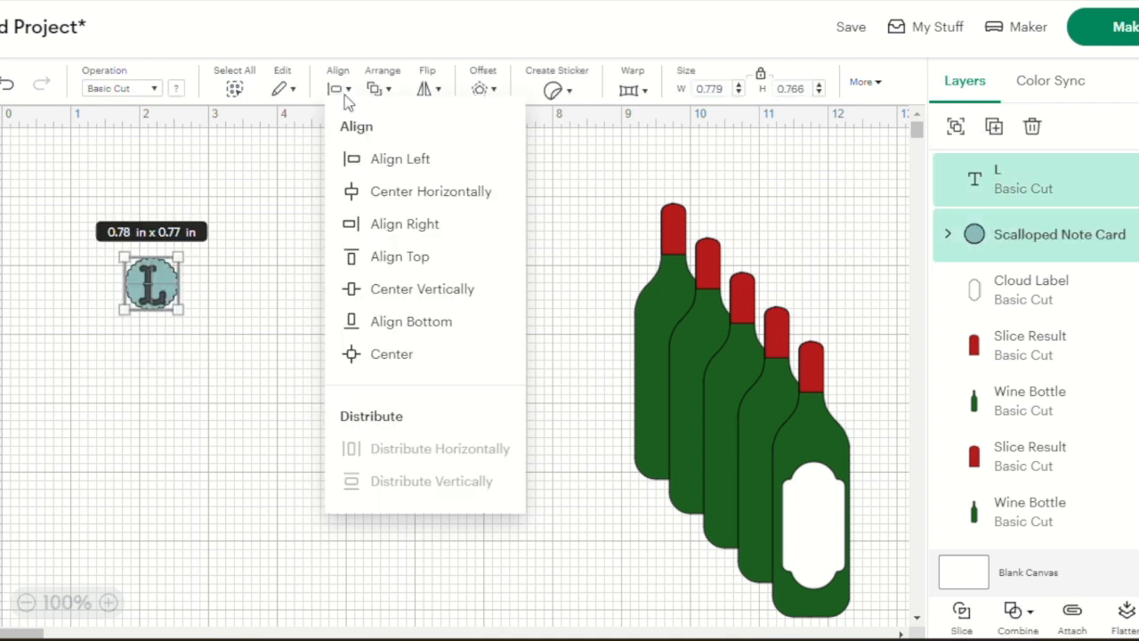
{"action": "left_click", "coordinate": [398, 351]}
{"action": "left_click", "coordinate": [312, 372]}
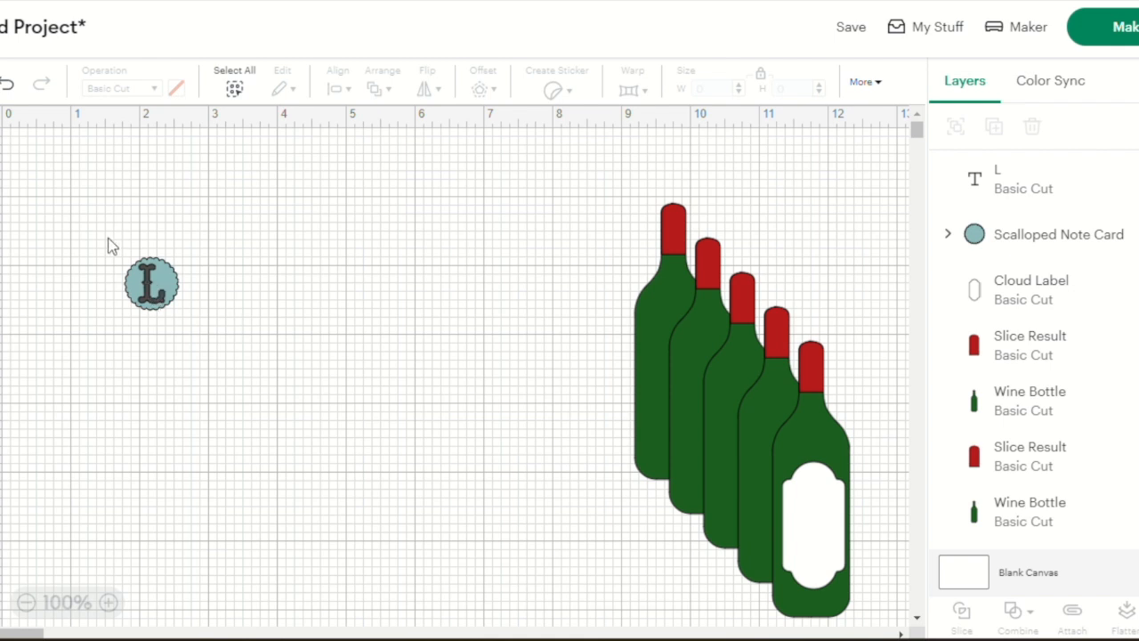
Slice the L out of the scalloped circle and pull the resulting pieces apart
{"action": "left_click_drag", "start_coordinate": [108, 247], "coordinate": [222, 338]}
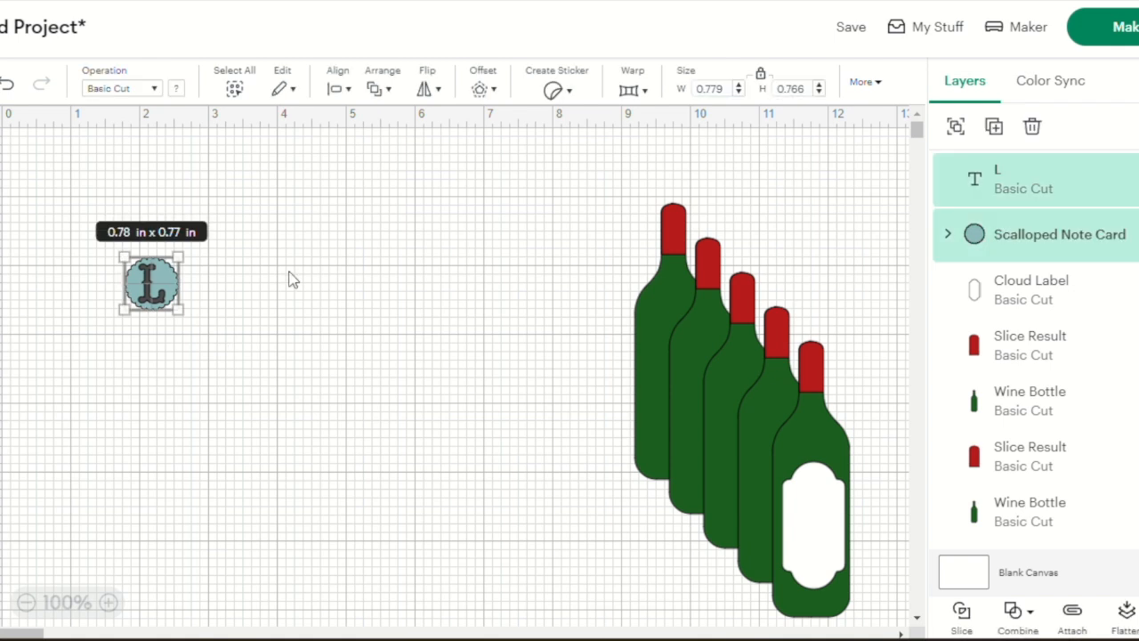
{"action": "left_click", "coordinate": [964, 614]}
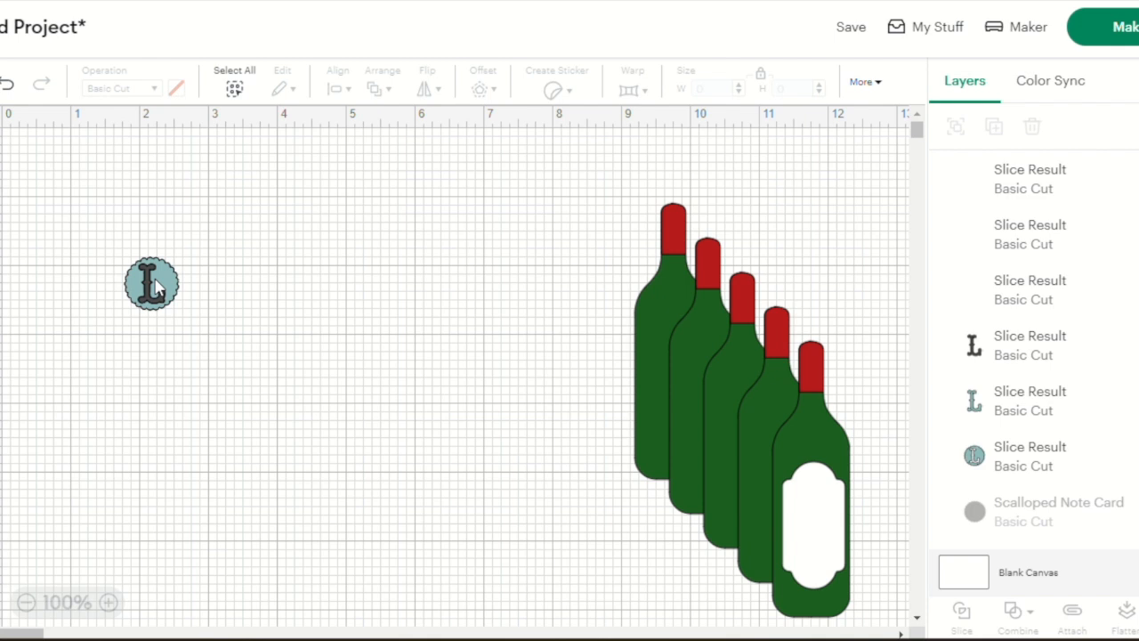
{"action": "left_click_drag", "start_coordinate": [150, 287], "coordinate": [182, 438]}
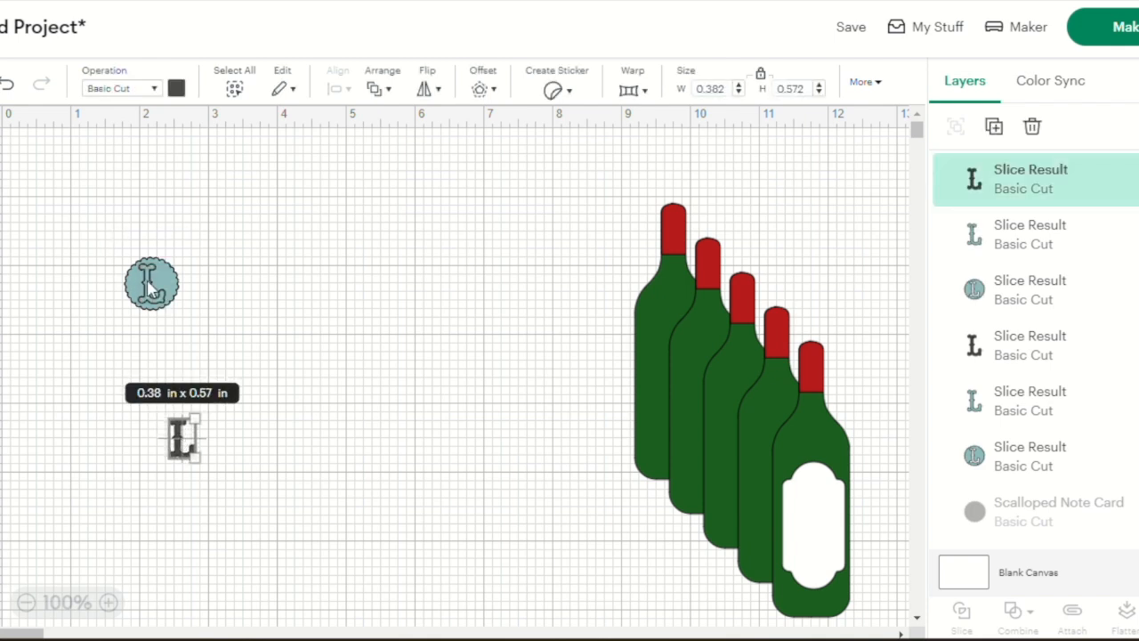
{"action": "left_click_drag", "start_coordinate": [152, 289], "coordinate": [190, 439]}
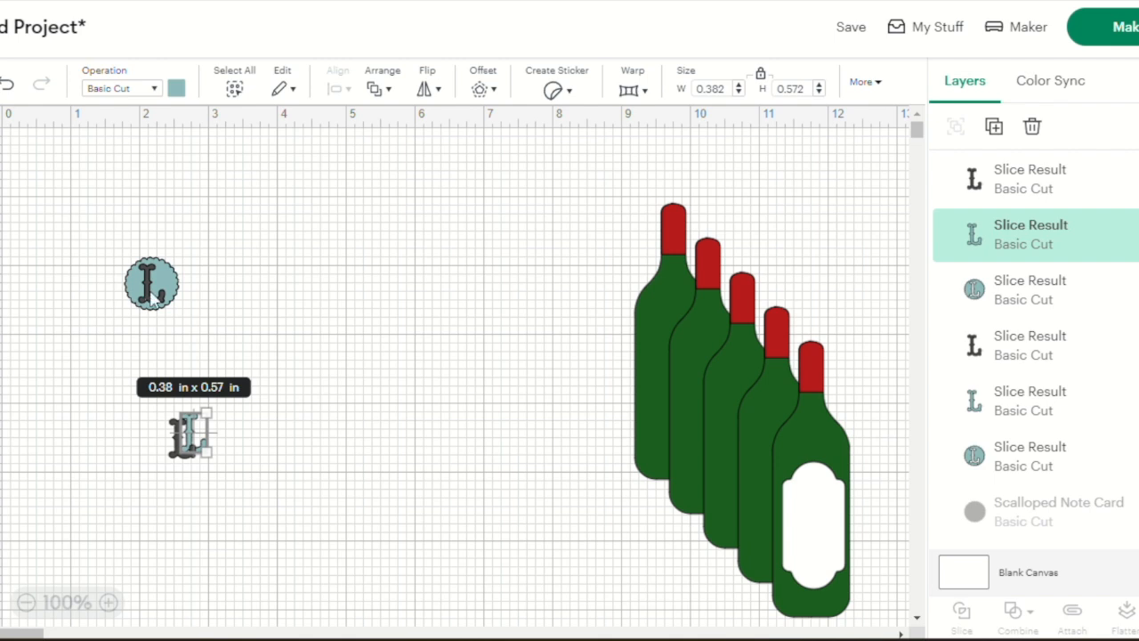
{"action": "left_click_drag", "start_coordinate": [151, 296], "coordinate": [341, 247]}
Delete the leftover slice pieces and place the scalloped circle with the cut-out L on the upper half of the white label
{"action": "left_click_drag", "start_coordinate": [110, 226], "coordinate": [238, 531]}
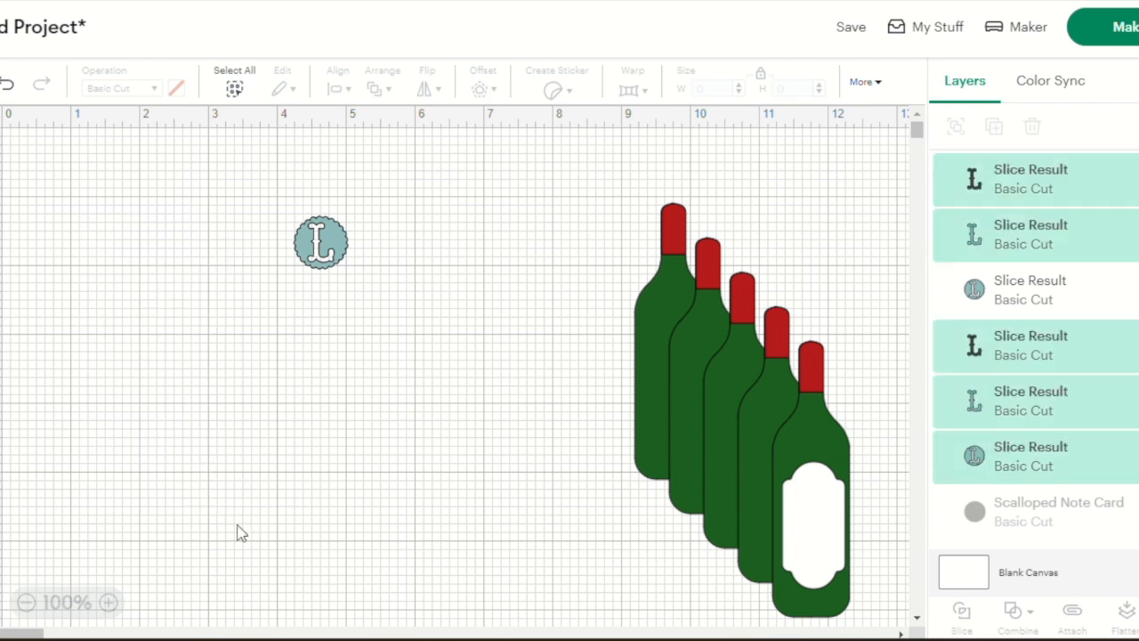
{"action": "key", "text": "Delete"}
{"action": "left_click_drag", "start_coordinate": [343, 248], "coordinate": [839, 521]}
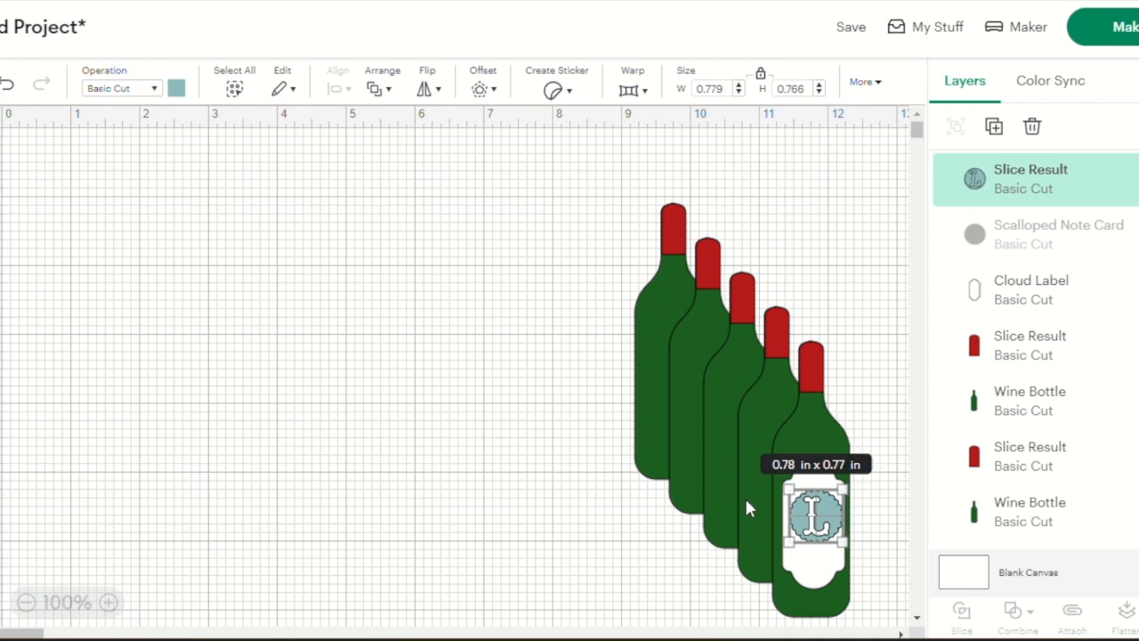
{"action": "left_click", "coordinate": [536, 468]}
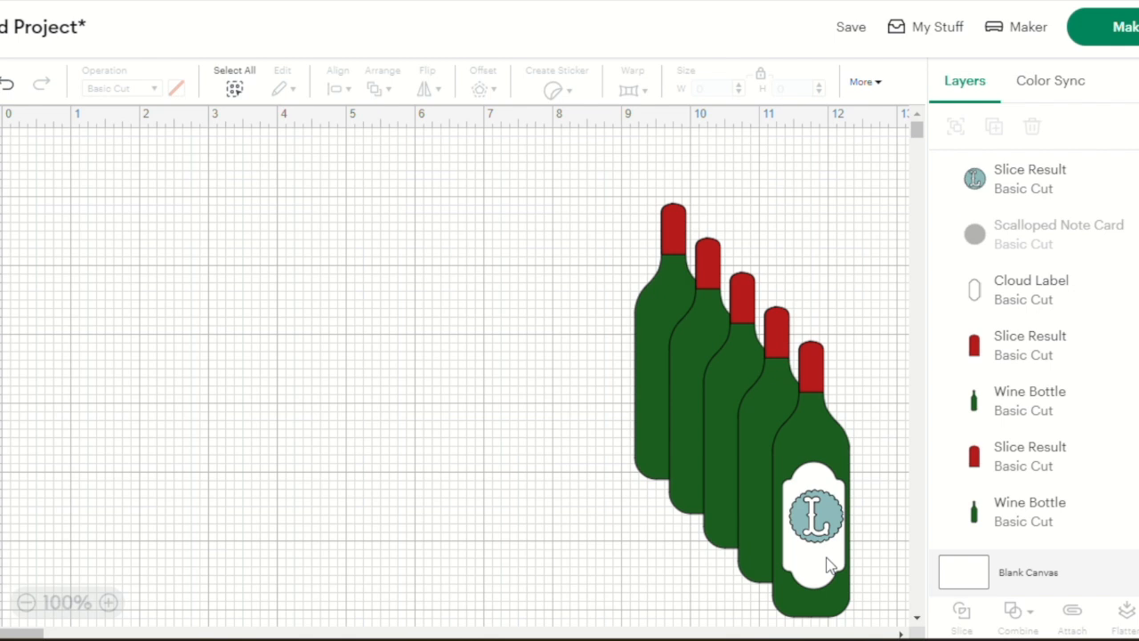
Move the white label off the bottle and add the text "Aged to perfection" on two lines
{"action": "left_click_drag", "start_coordinate": [827, 565], "coordinate": [397, 380]}
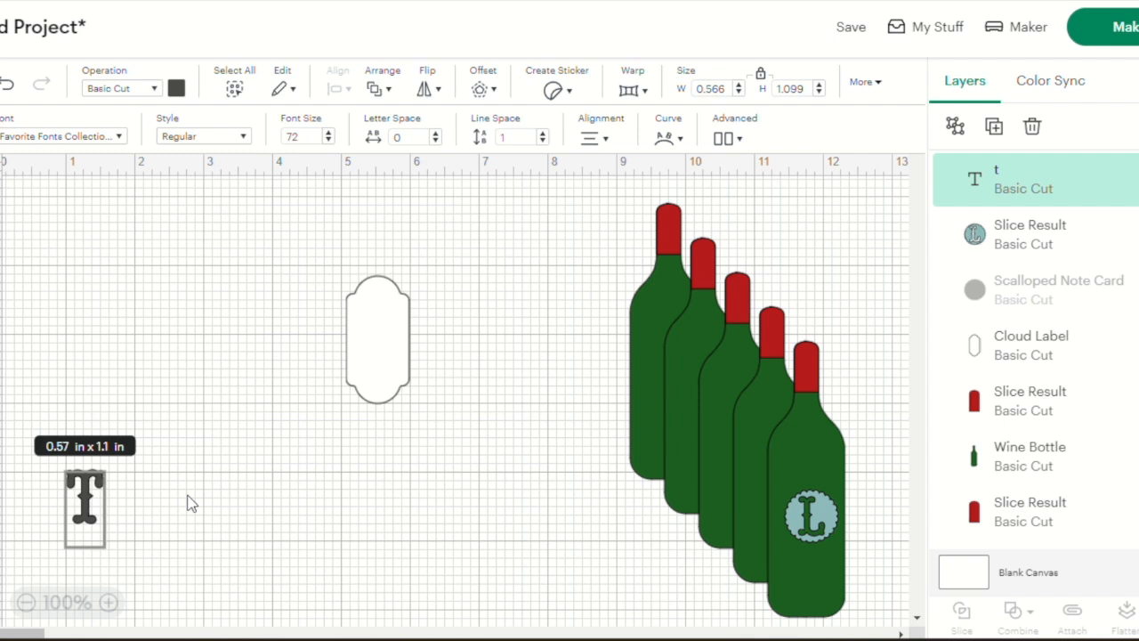
{"action": "key", "text": "BackSpace"}
{"action": "type", "text": "Age"}
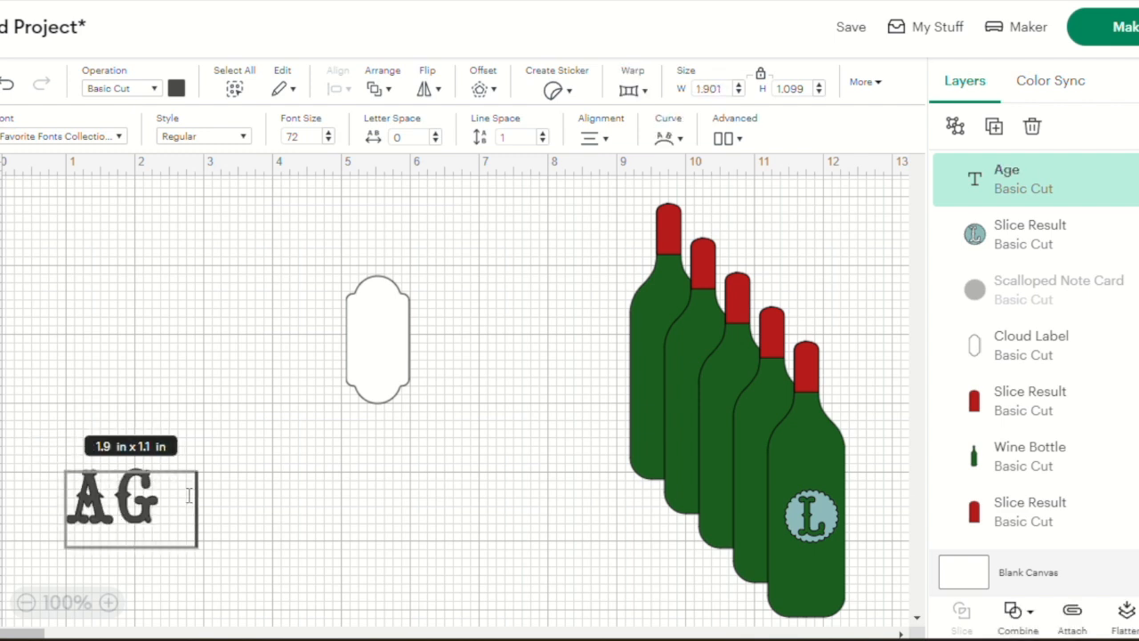
{"action": "type", "text": "d to"}
{"action": "key", "text": "Return"}
{"action": "type", "text": "pe rfection"}
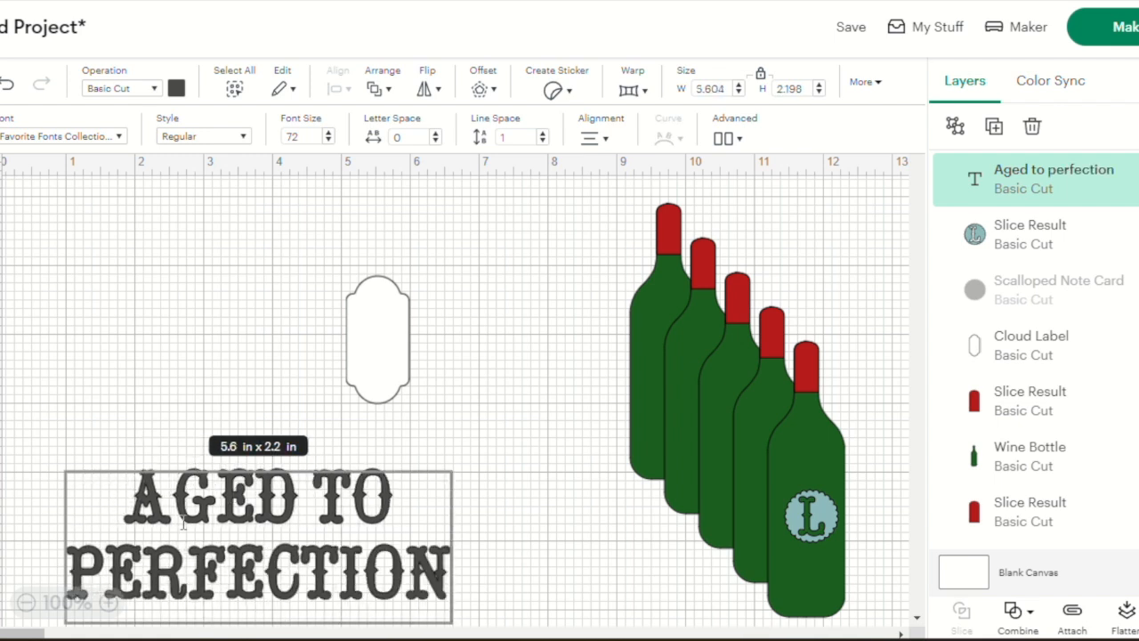
Change the operation of the "Aged to perfection" text from cutting to drawing with Pen
{"action": "double_click", "coordinate": [215, 507]}
{"action": "left_click", "coordinate": [216, 507]}
{"action": "left_click_drag", "start_coordinate": [140, 496], "coordinate": [471, 576]}
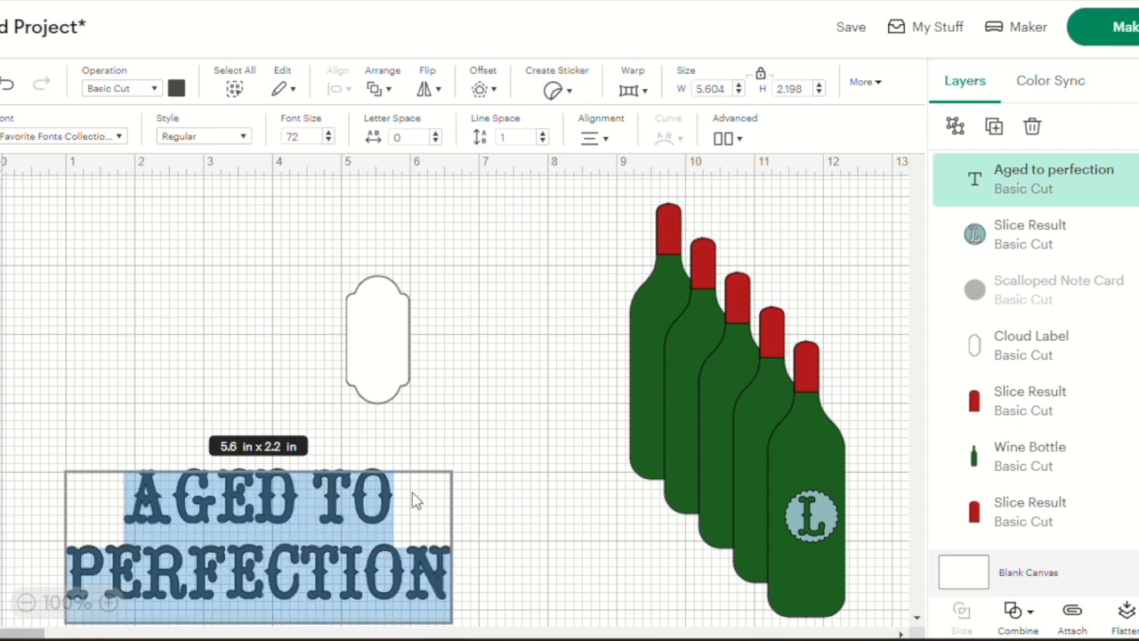
{"action": "left_click", "coordinate": [157, 90]}
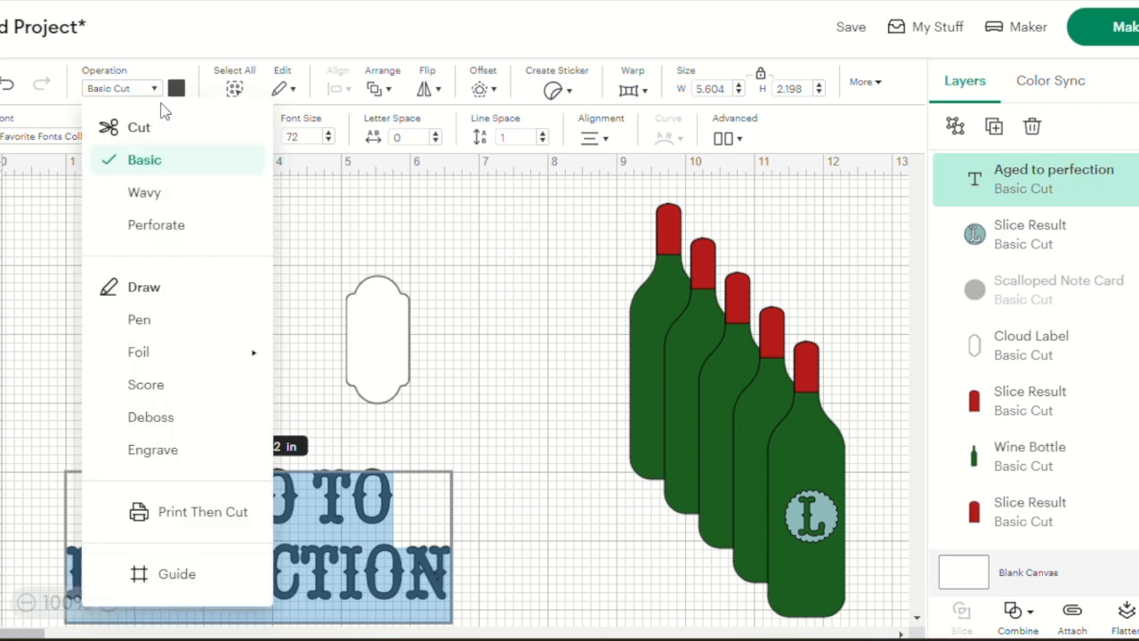
{"action": "left_click", "coordinate": [152, 322]}
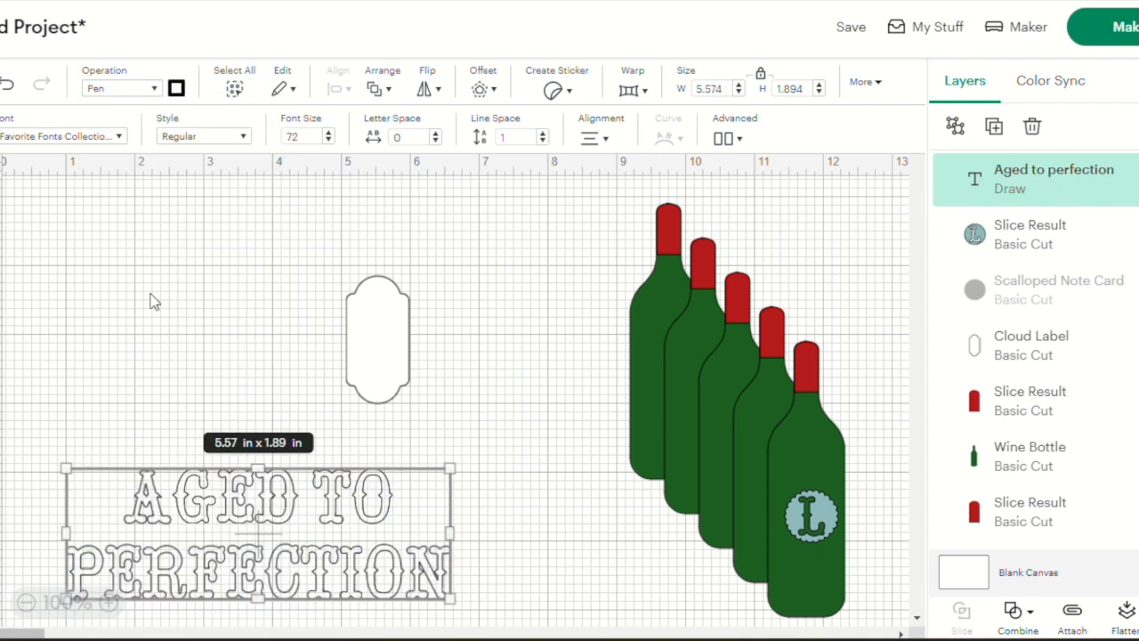
Filter the fonts to Writing instead of Single-layer Cutting and apply Alyssa Stencil Script to the text
{"action": "left_click", "coordinate": [116, 136]}
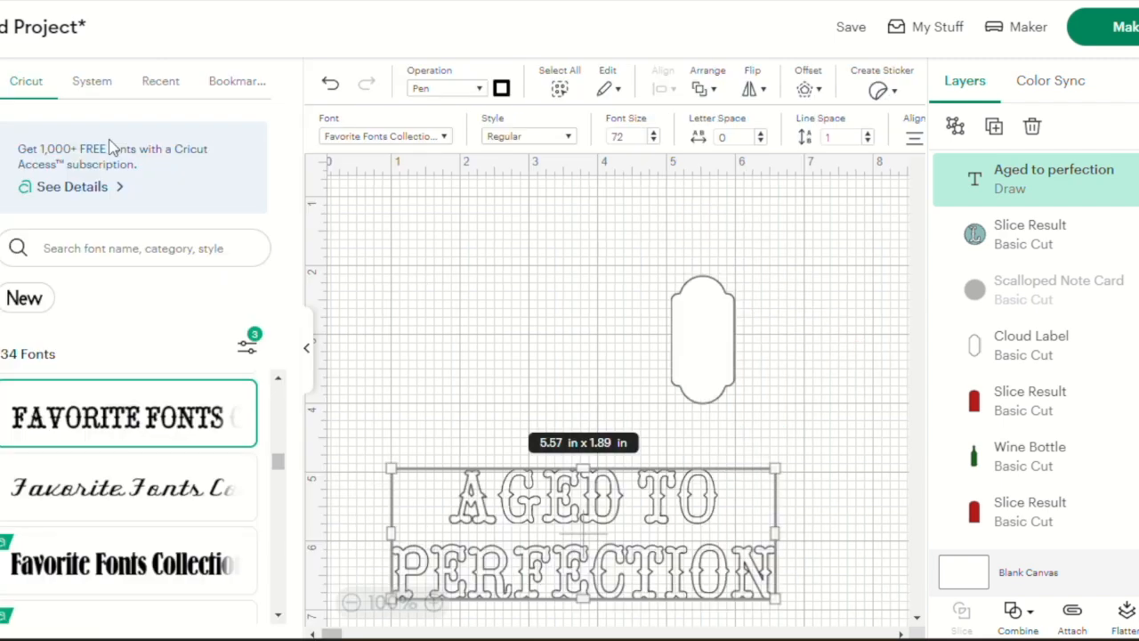
{"action": "left_click", "coordinate": [248, 349]}
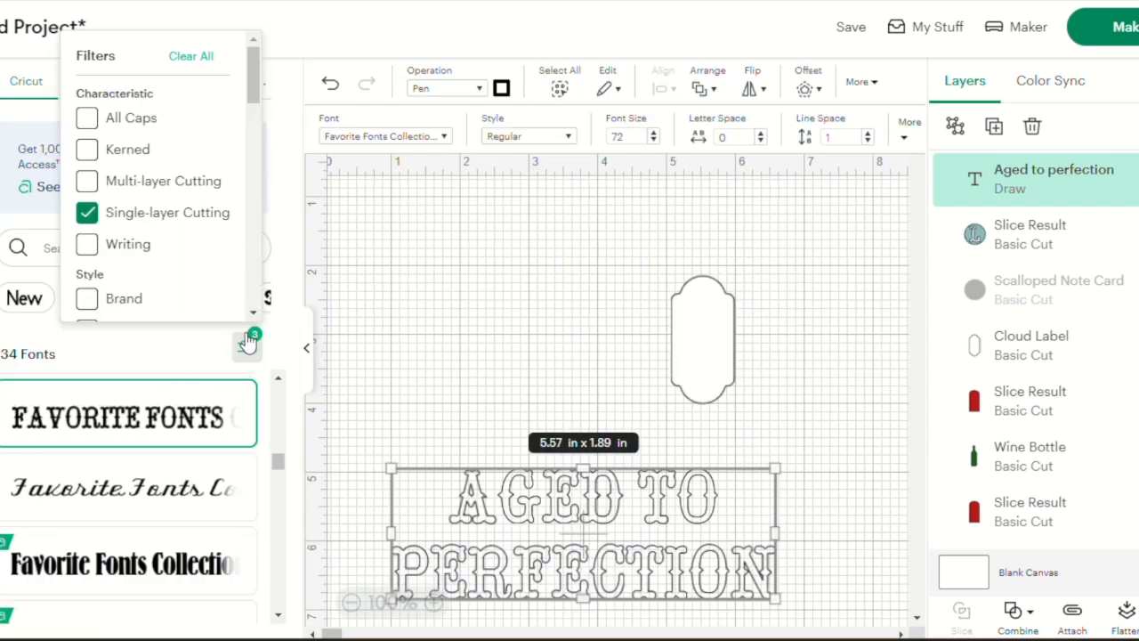
{"action": "left_click", "coordinate": [88, 244]}
{"action": "left_click", "coordinate": [88, 217]}
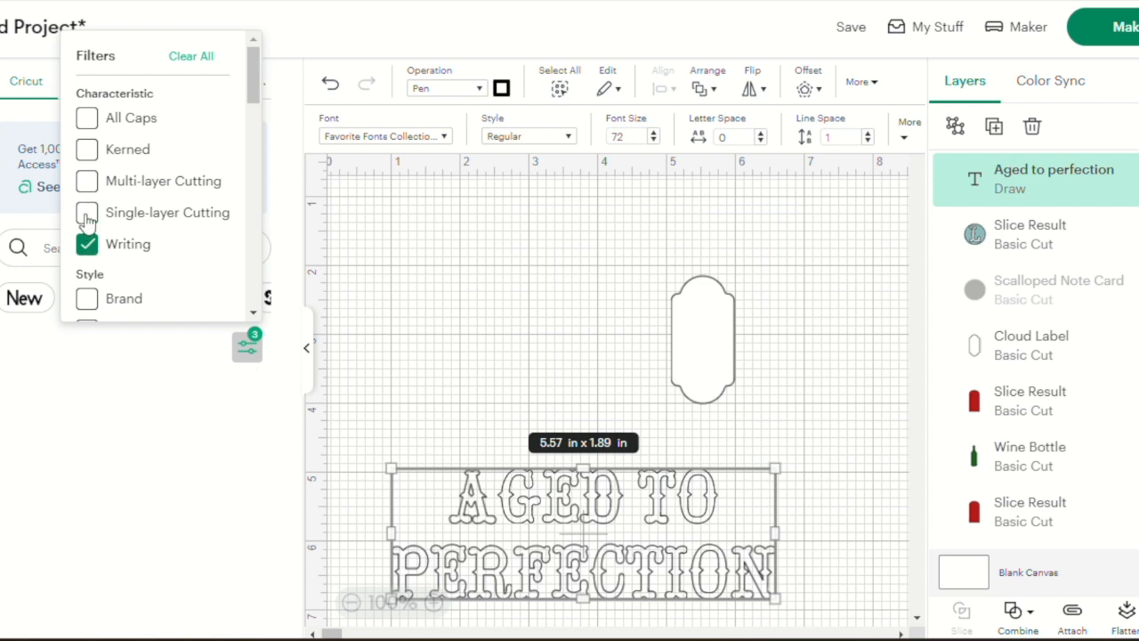
{"action": "left_click", "coordinate": [276, 169]}
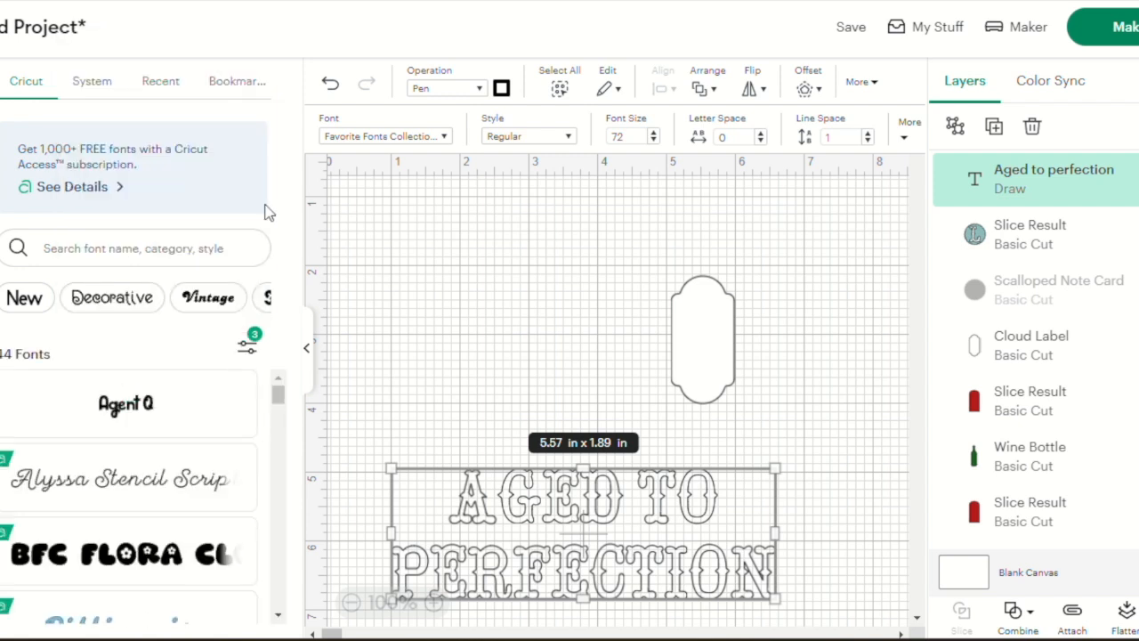
{"action": "left_click", "coordinate": [214, 486]}
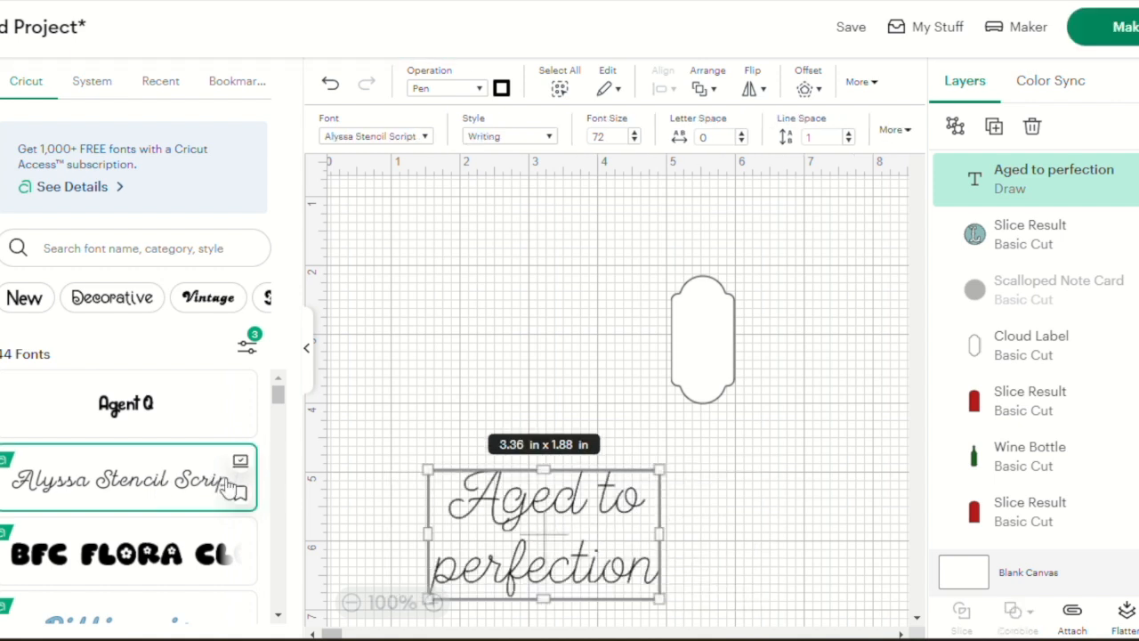
Shrink the "Aged to perfection" text to about 0.85 × 0.47 in and place it on the lower half of the white label
{"action": "left_click_drag", "start_coordinate": [658, 597], "coordinate": [497, 486]}
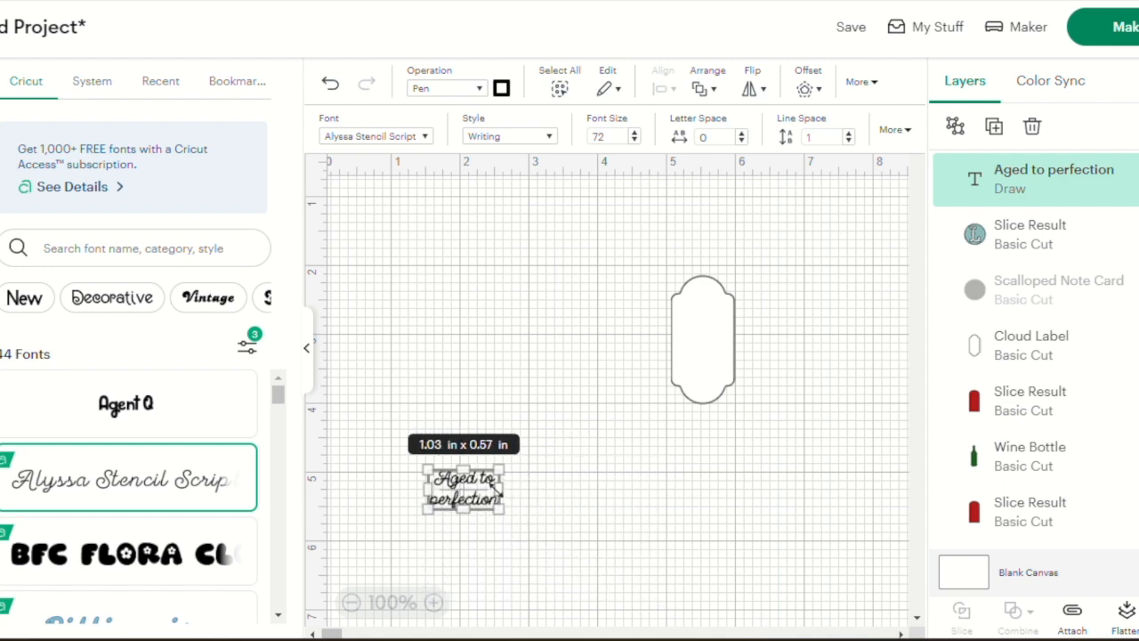
{"action": "left_click", "coordinate": [598, 503]}
{"action": "left_click_drag", "start_coordinate": [170, 481], "coordinate": [375, 371]}
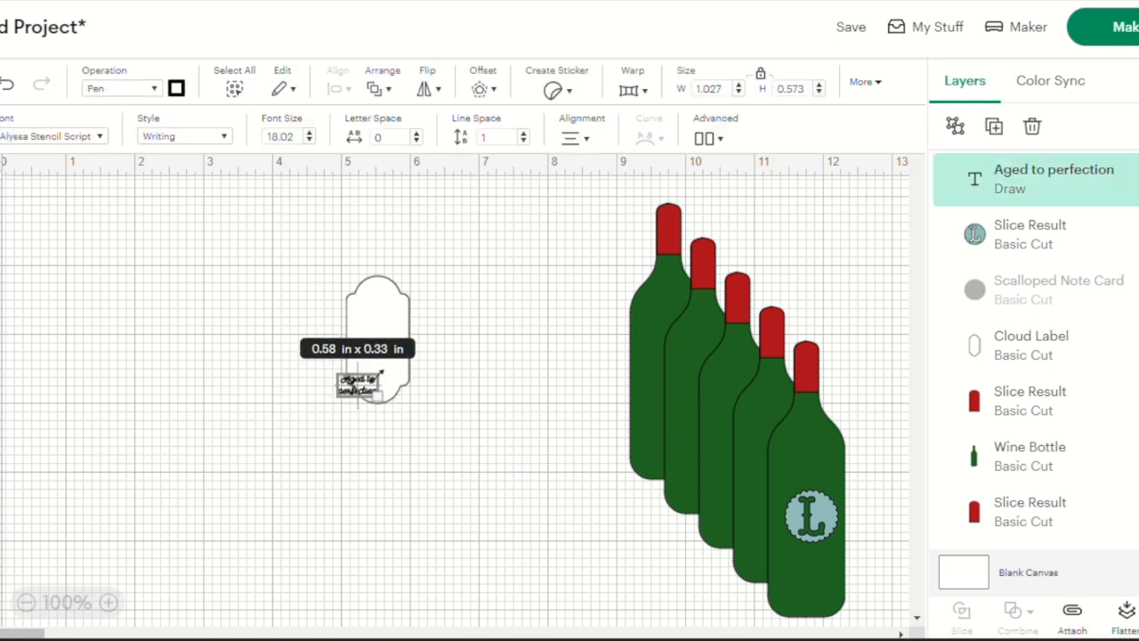
{"action": "left_click", "coordinate": [362, 396]}
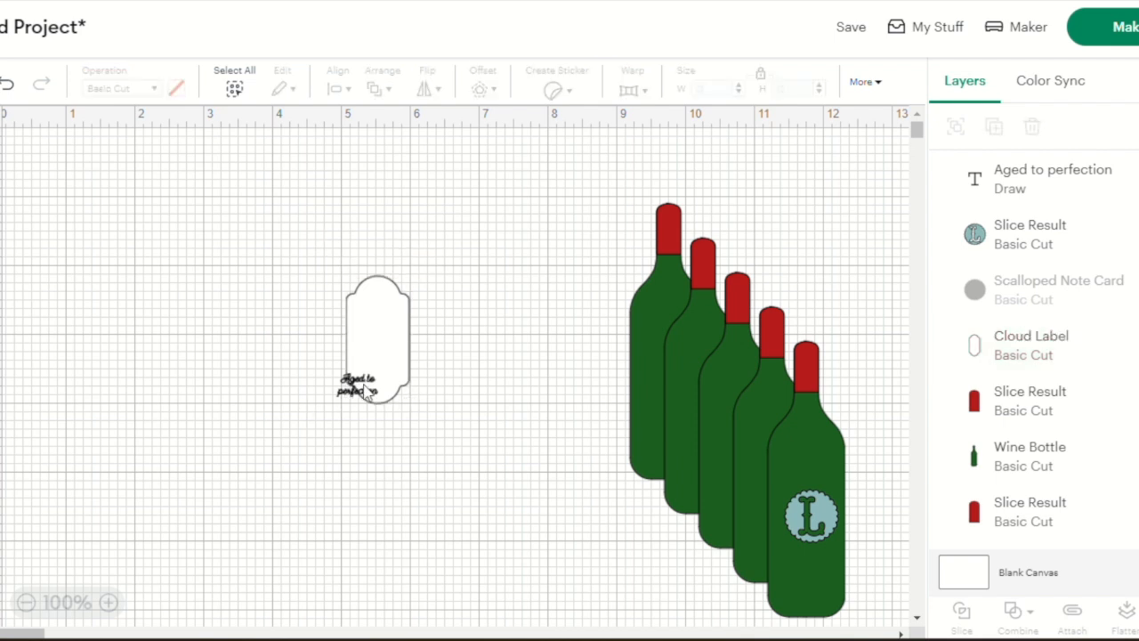
{"action": "left_click_drag", "start_coordinate": [360, 391], "coordinate": [418, 388]}
{"action": "left_click", "coordinate": [517, 407]}
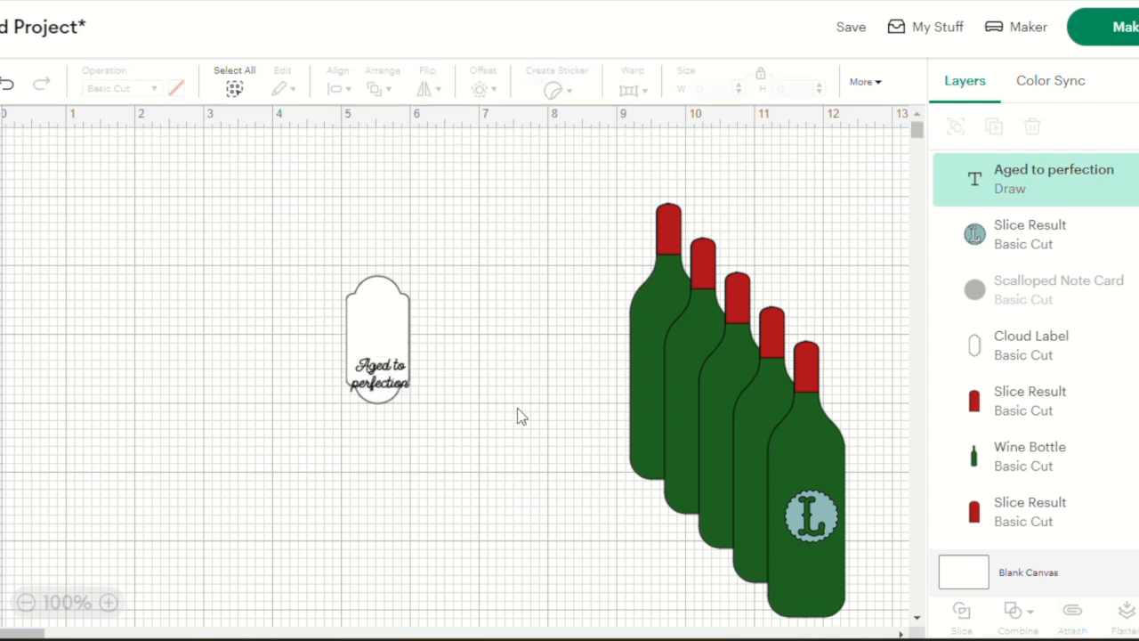
{"action": "left_click", "coordinate": [388, 378]}
{"action": "left_click_drag", "start_coordinate": [388, 378], "coordinate": [387, 368]}
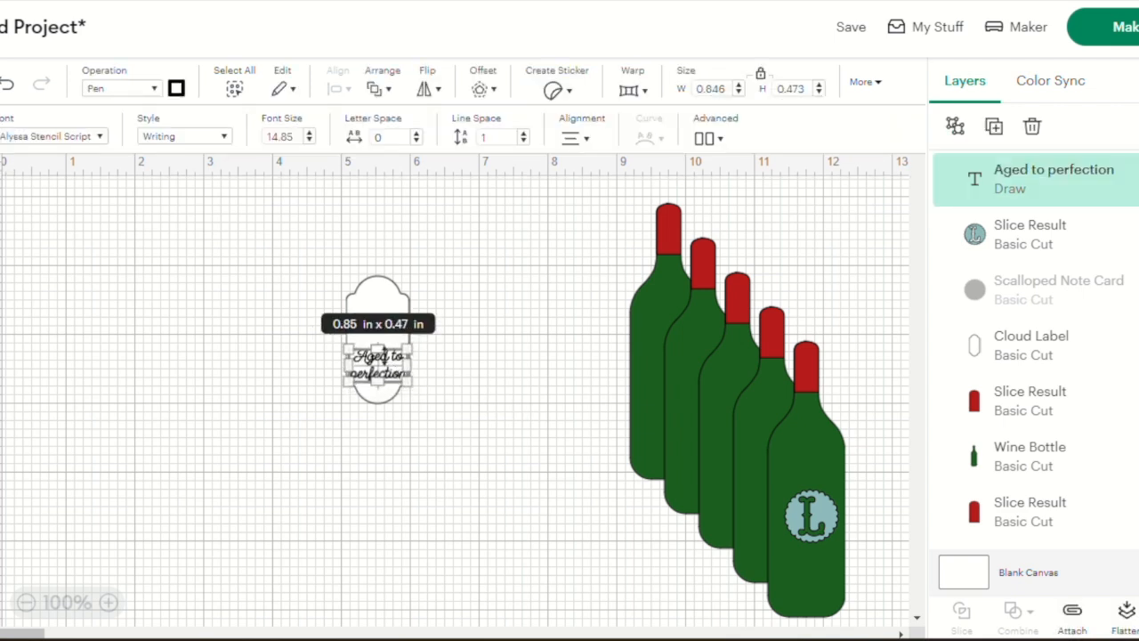
{"action": "left_click", "coordinate": [483, 384]}
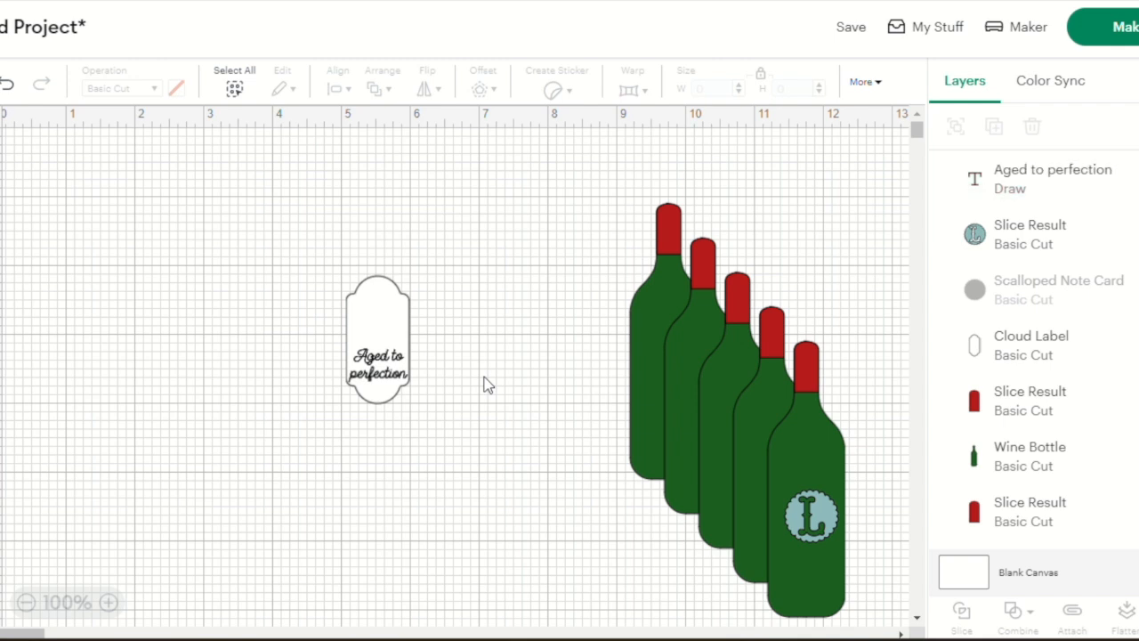
Try the scalloped L circle on the label, set it aside, and attach the text to the white label
{"action": "left_click", "coordinate": [827, 531]}
{"action": "left_click_drag", "start_coordinate": [827, 532], "coordinate": [391, 330]}
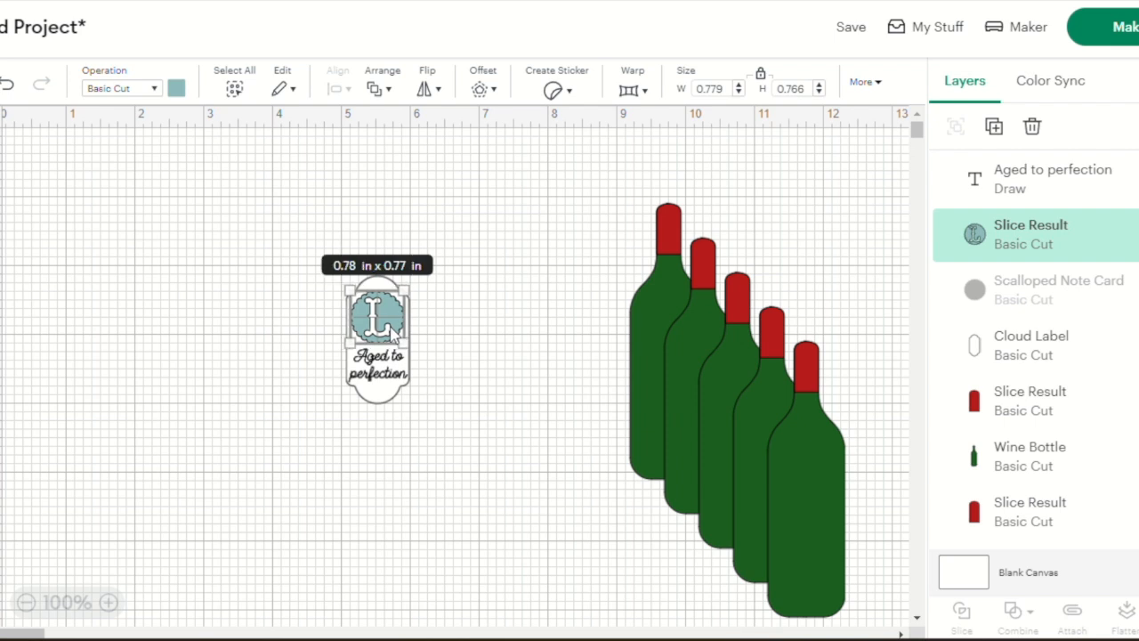
{"action": "left_click", "coordinate": [435, 374]}
{"action": "left_click_drag", "start_coordinate": [387, 303], "coordinate": [494, 262]}
{"action": "left_click_drag", "start_coordinate": [294, 286], "coordinate": [429, 412]}
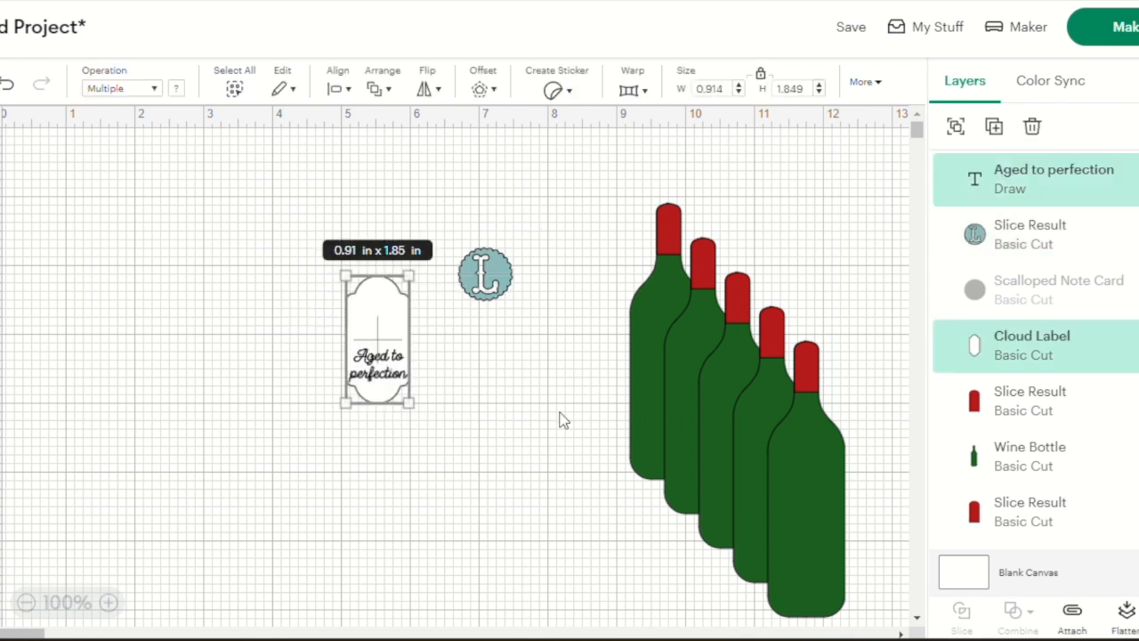
{"action": "left_click", "coordinate": [1072, 612]}
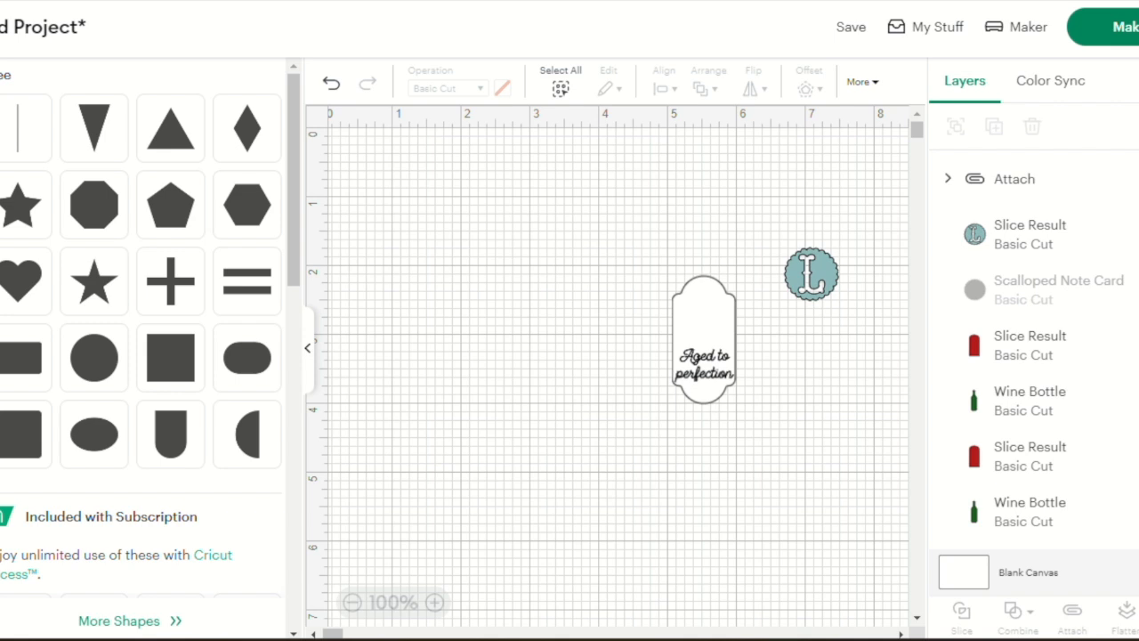
Insert a rectangle from the free shapes onto the canvas
{"action": "left_click", "coordinate": [27, 361]}
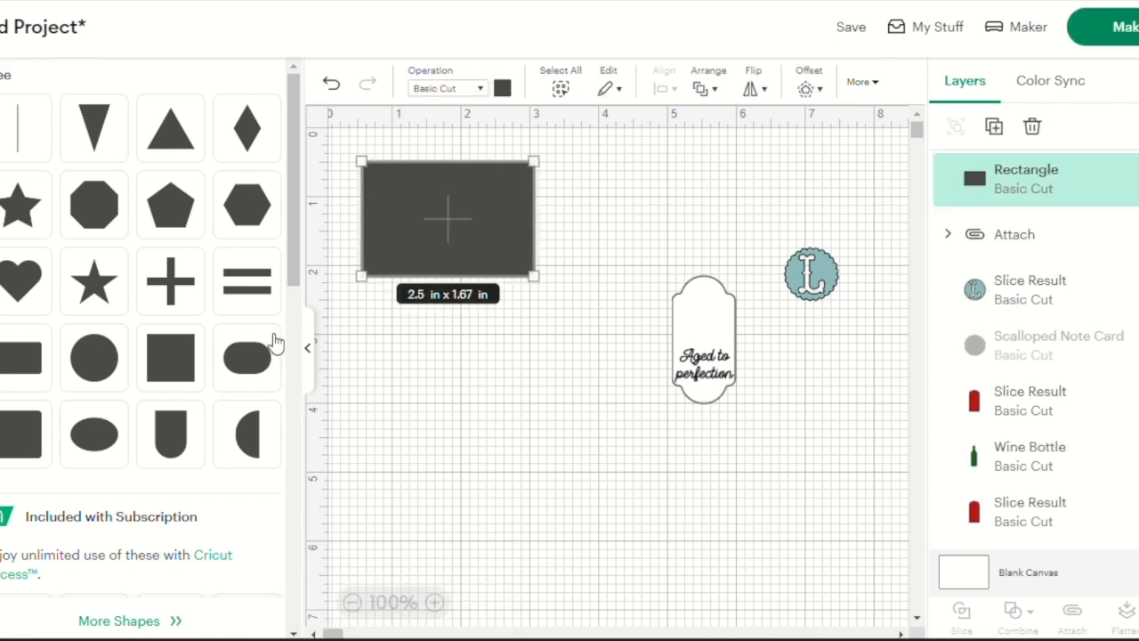
{"action": "left_click", "coordinate": [309, 352]}
{"action": "left_click", "coordinate": [134, 216]}
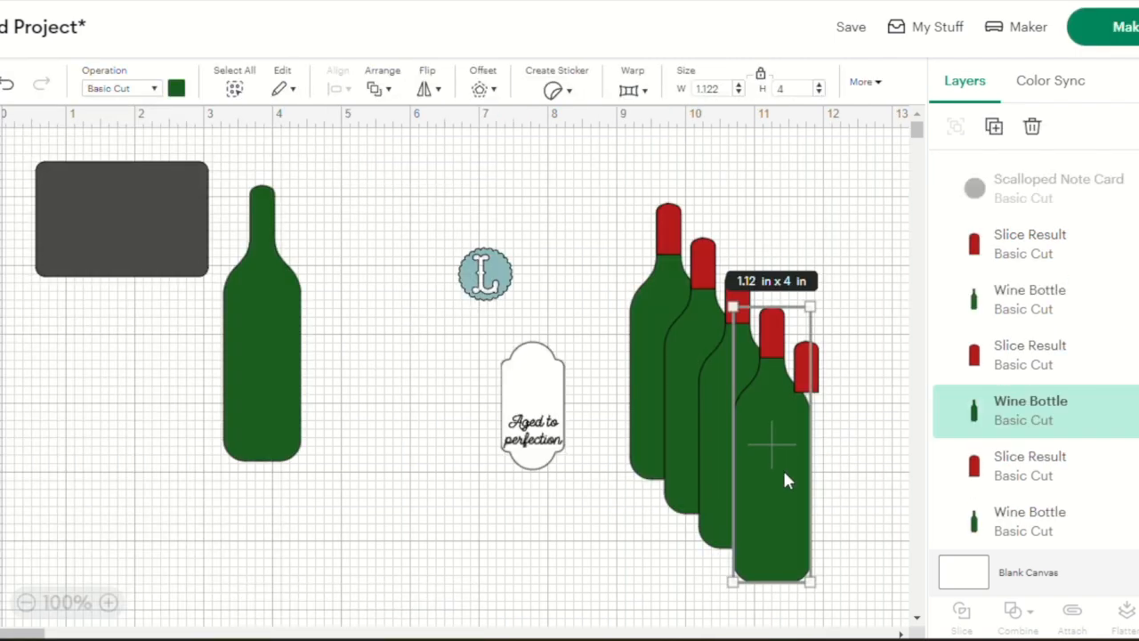
Line up four green bottles in an overlapping row, move the rectangle below them, and select the row to show its overall size
{"action": "left_click_drag", "start_coordinate": [784, 480], "coordinate": [324, 362]}
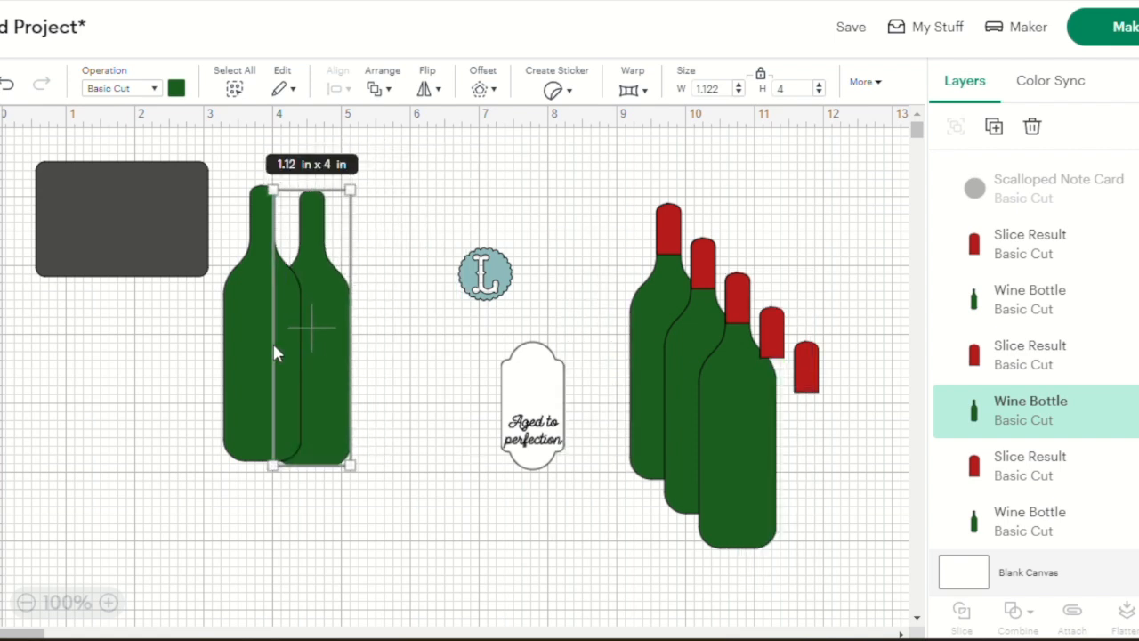
{"action": "left_click_drag", "start_coordinate": [721, 454], "coordinate": [201, 366]}
{"action": "left_click_drag", "start_coordinate": [717, 427], "coordinate": [160, 378]}
{"action": "left_click_drag", "start_coordinate": [62, 236], "coordinate": [159, 601]}
{"action": "left_click_drag", "start_coordinate": [9, 199], "coordinate": [346, 364]}
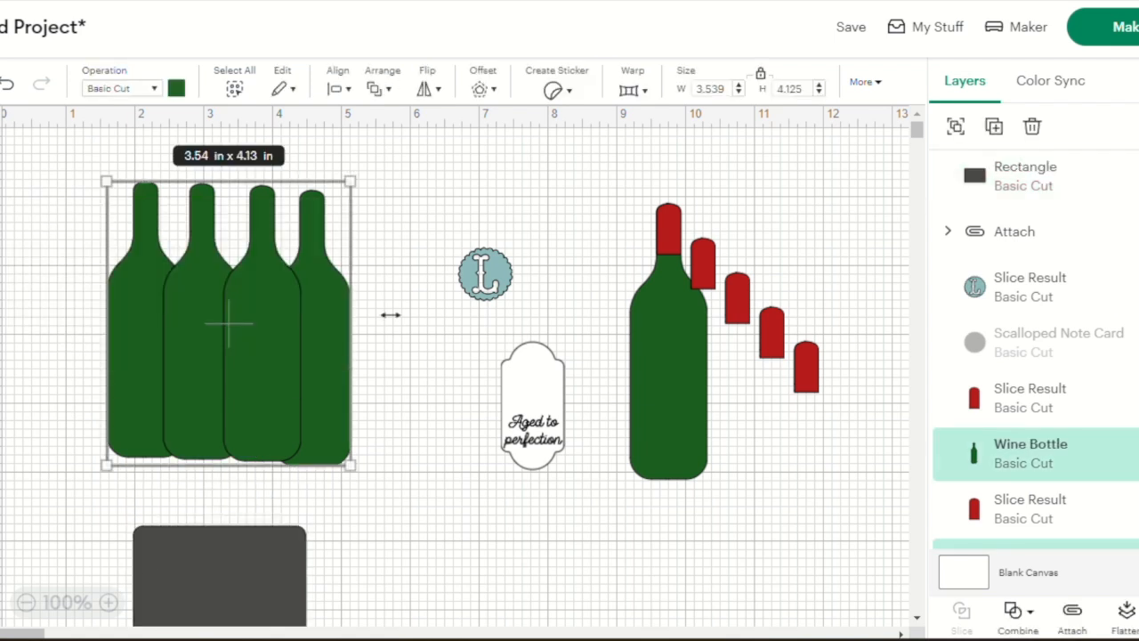
Move the rectangle over the bottle row, unlock its proportions and set its size to 4.25 × 0.75 in
{"action": "left_click_drag", "start_coordinate": [267, 552], "coordinate": [238, 352]}
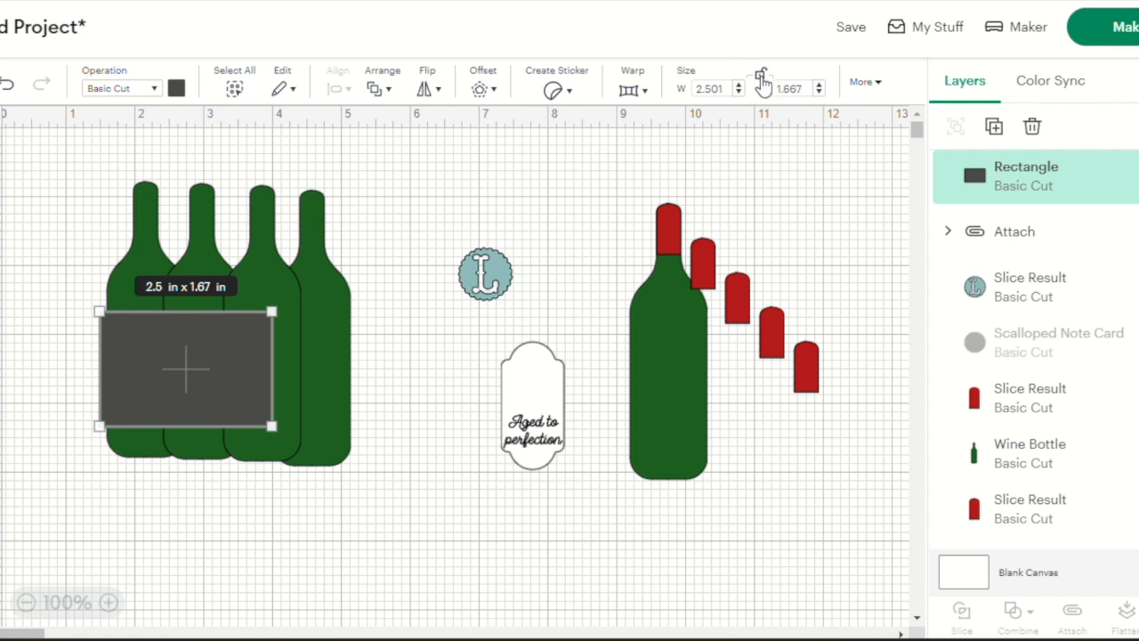
{"action": "left_click_drag", "start_coordinate": [268, 416], "coordinate": [368, 469]}
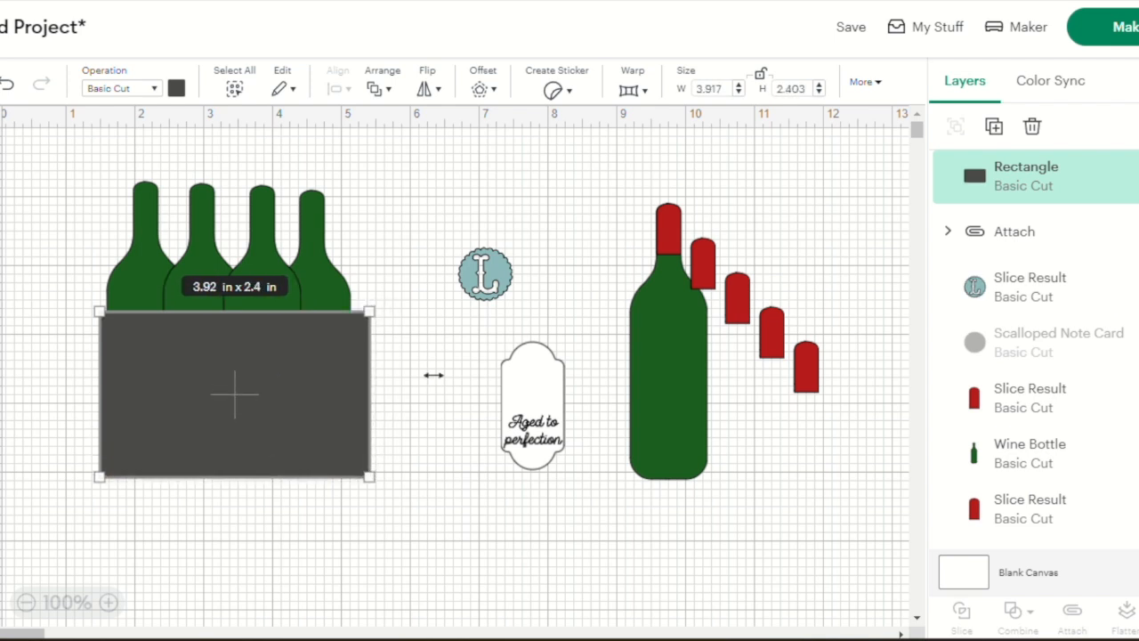
{"action": "left_click_drag", "start_coordinate": [720, 87], "coordinate": [659, 92]}
{"action": "type", "text": "4.25"}
{"action": "left_click", "coordinate": [805, 90]}
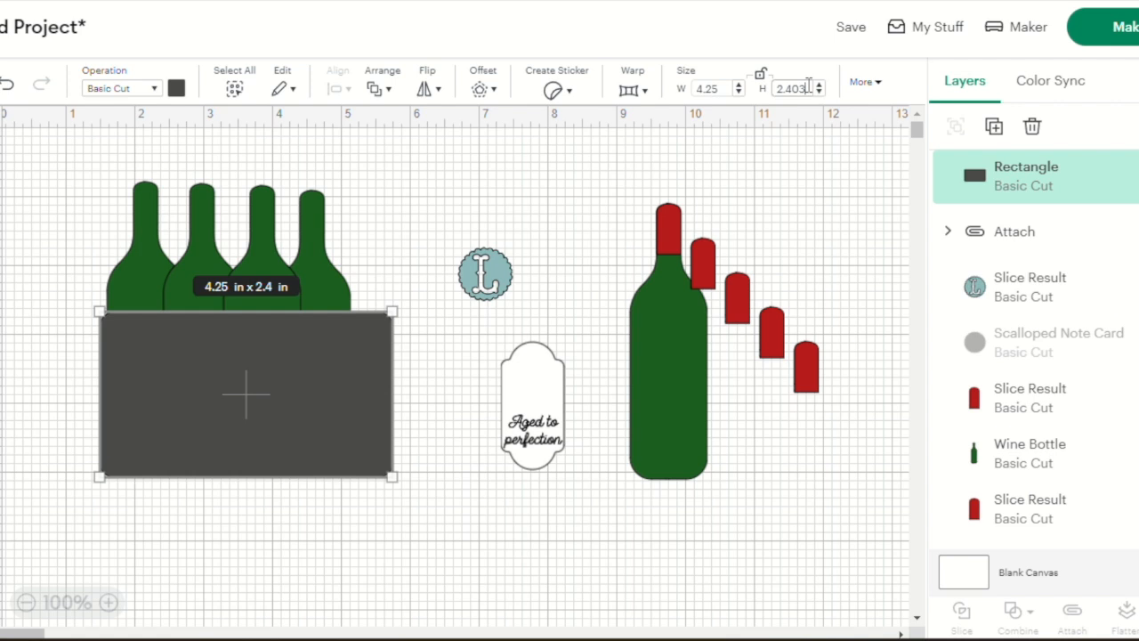
{"action": "key", "text": "BackSpace"}
{"action": "key", "text": "BackSpace"}
{"action": "key", "text": "BackSpace"}
{"action": "key", "text": "BackSpace"}
{"action": "key", "text": "BackSpace"}
{"action": "type", "text": ".75"}
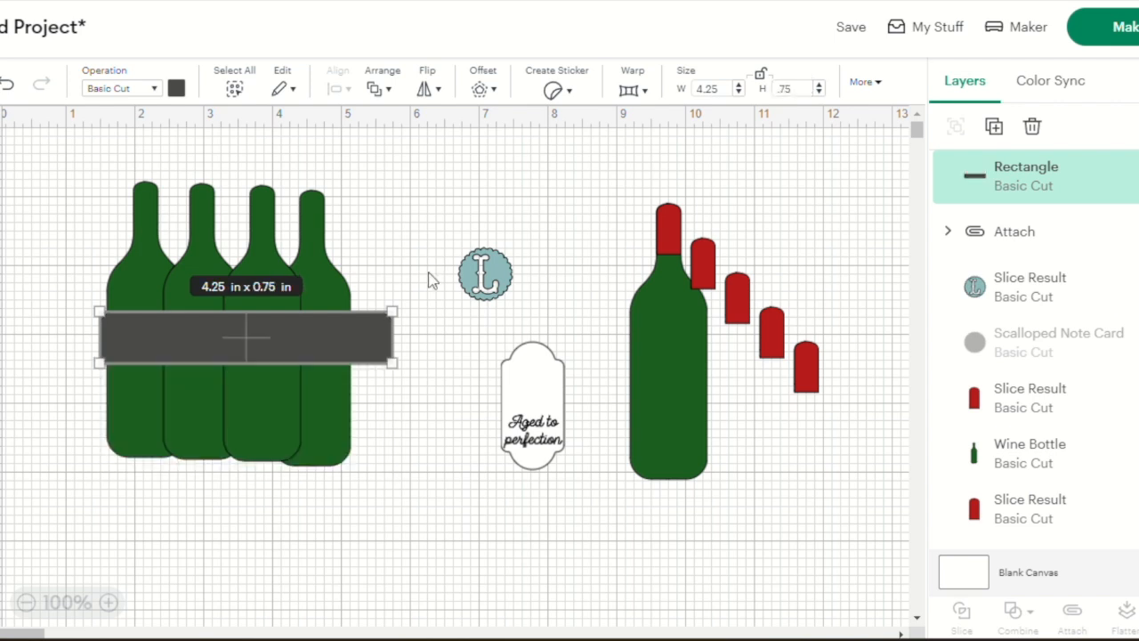
Color the rectangle white and center it horizontally across the four bottles
{"action": "left_click", "coordinate": [177, 89]}
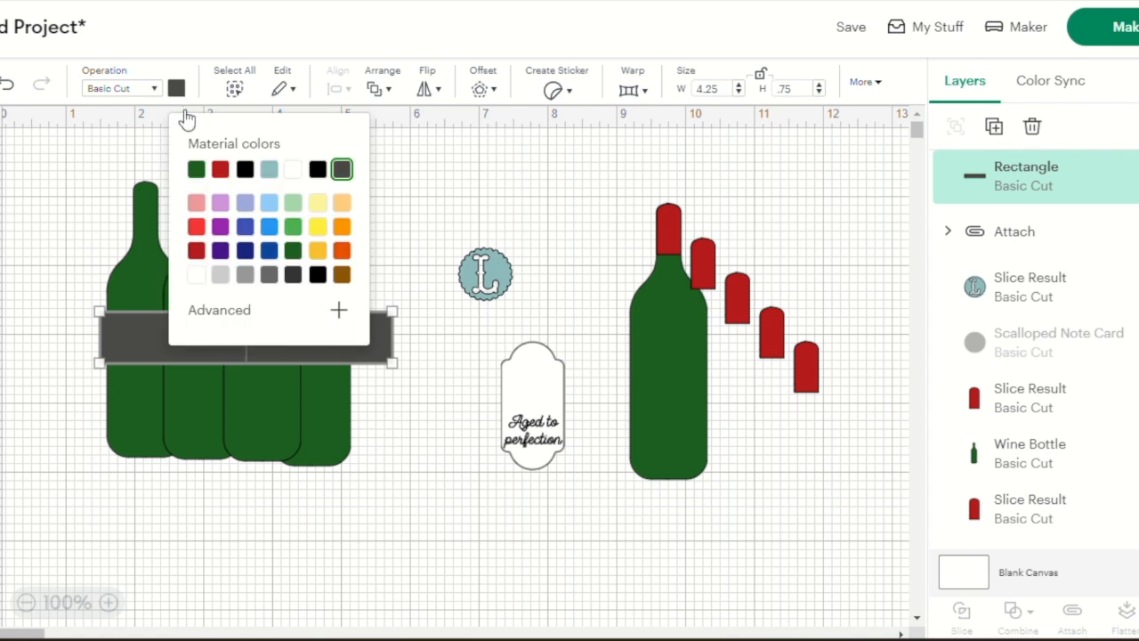
{"action": "left_click", "coordinate": [297, 169]}
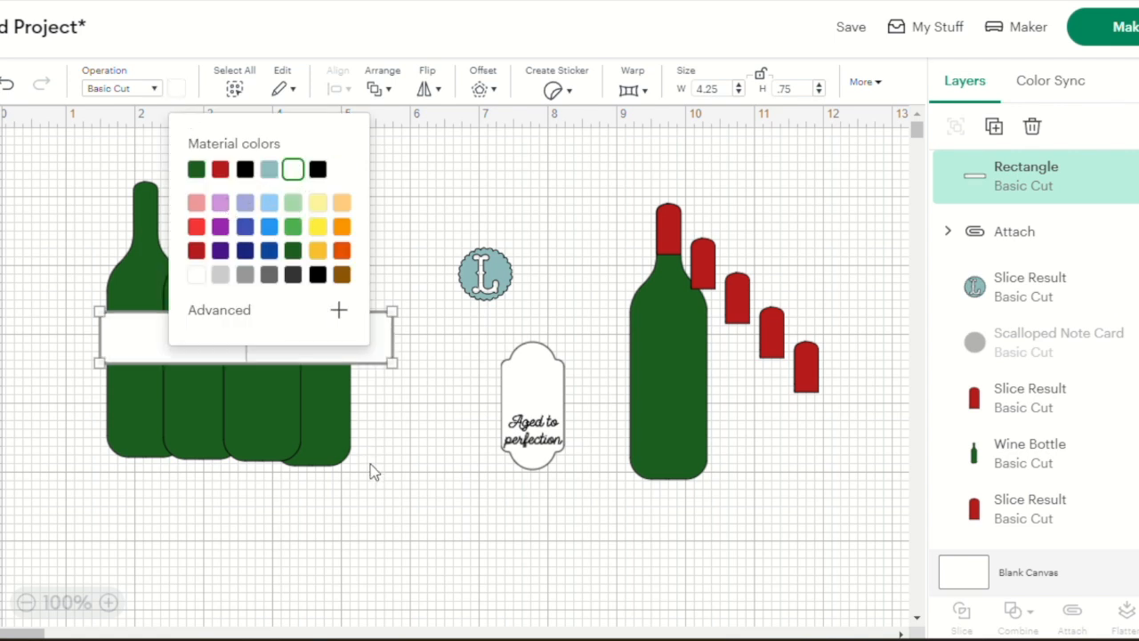
{"action": "left_click", "coordinate": [370, 466]}
{"action": "left_click", "coordinate": [339, 350]}
{"action": "left_click_drag", "start_coordinate": [339, 350], "coordinate": [322, 355]}
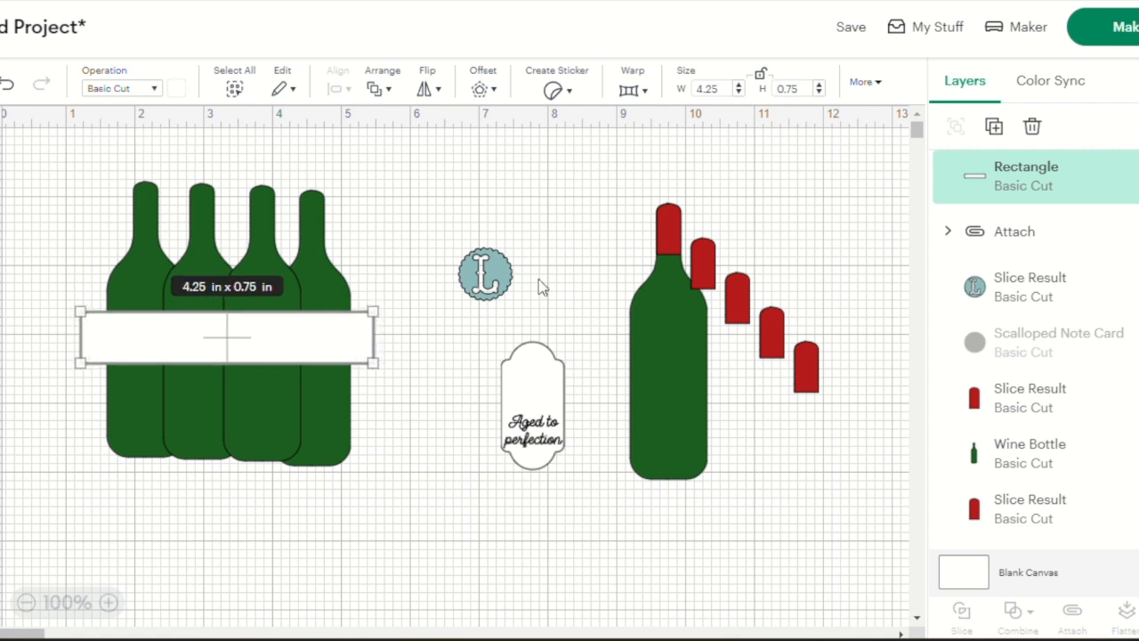
Duplicate the white rectangle twice and stack the three slats with gaps across the bottles like a crate front
{"action": "left_click", "coordinate": [994, 128]}
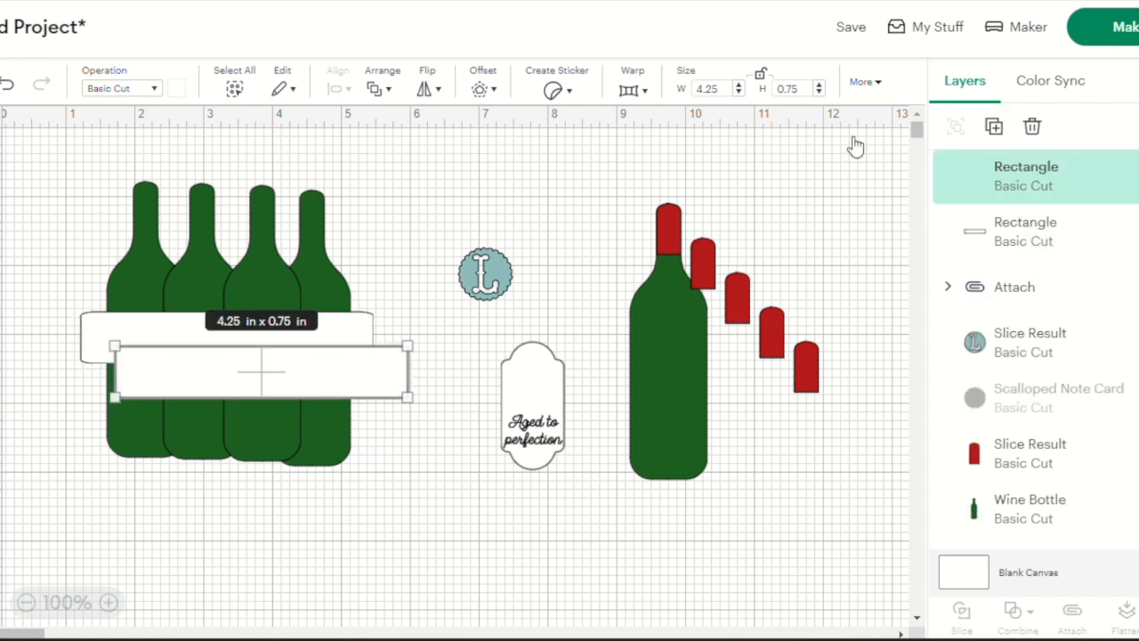
{"action": "left_click_drag", "start_coordinate": [335, 371], "coordinate": [297, 450]}
{"action": "left_click_drag", "start_coordinate": [287, 359], "coordinate": [281, 379]}
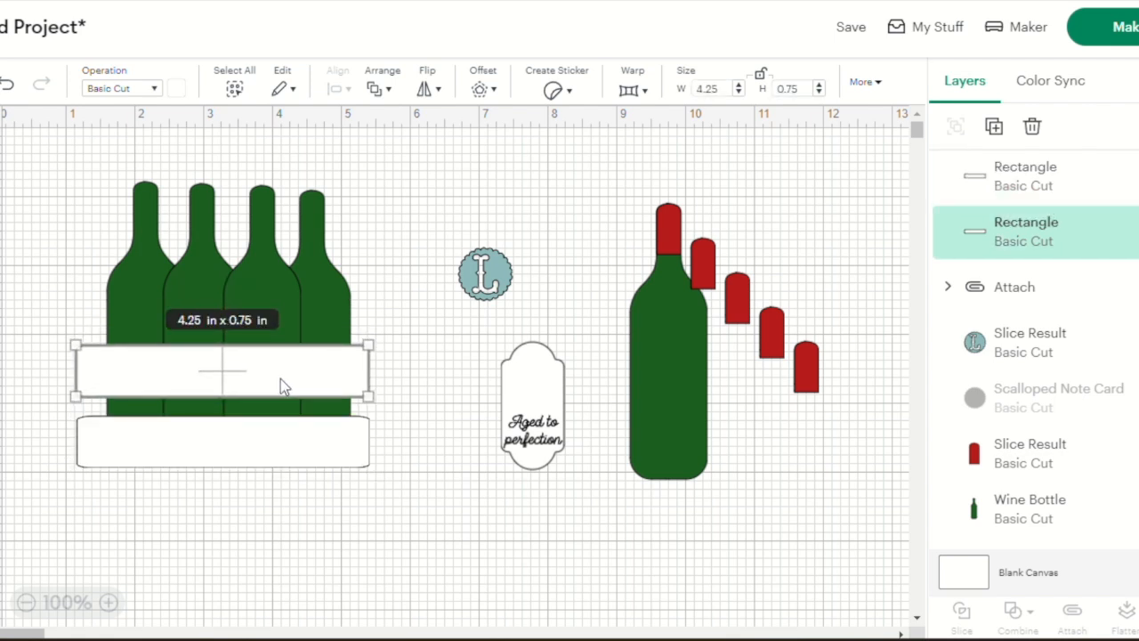
{"action": "left_click", "coordinate": [993, 126]}
{"action": "left_click_drag", "start_coordinate": [294, 422], "coordinate": [261, 329]}
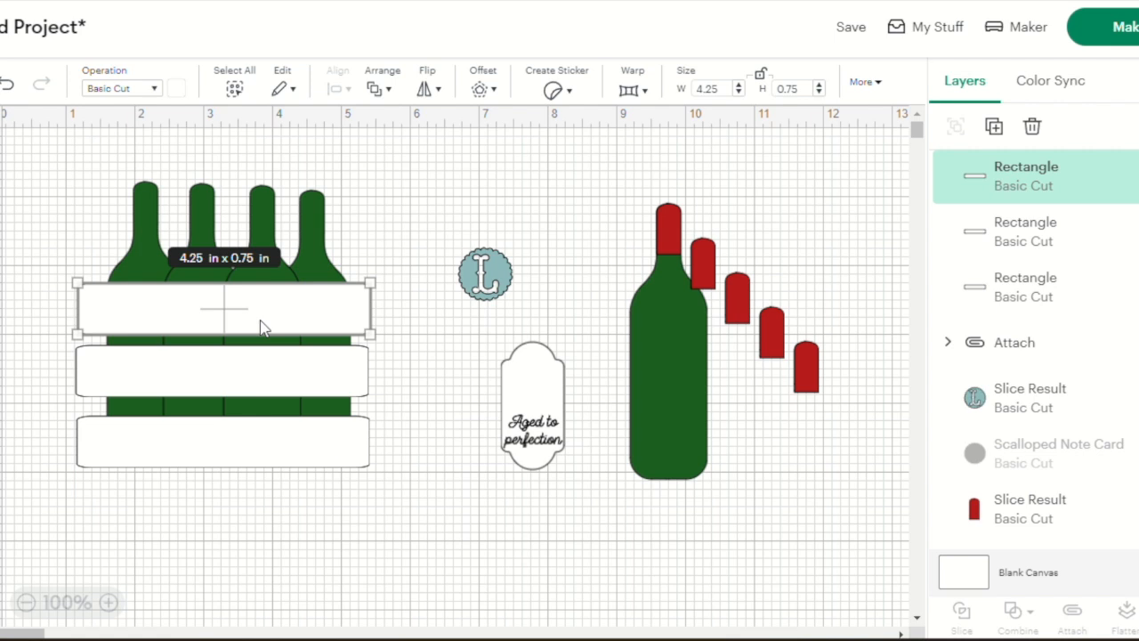
Set the height of the uppermost slat to 0.5 in
{"action": "left_click_drag", "start_coordinate": [807, 87], "coordinate": [731, 83]}
{"action": "type", "text": ".5"}
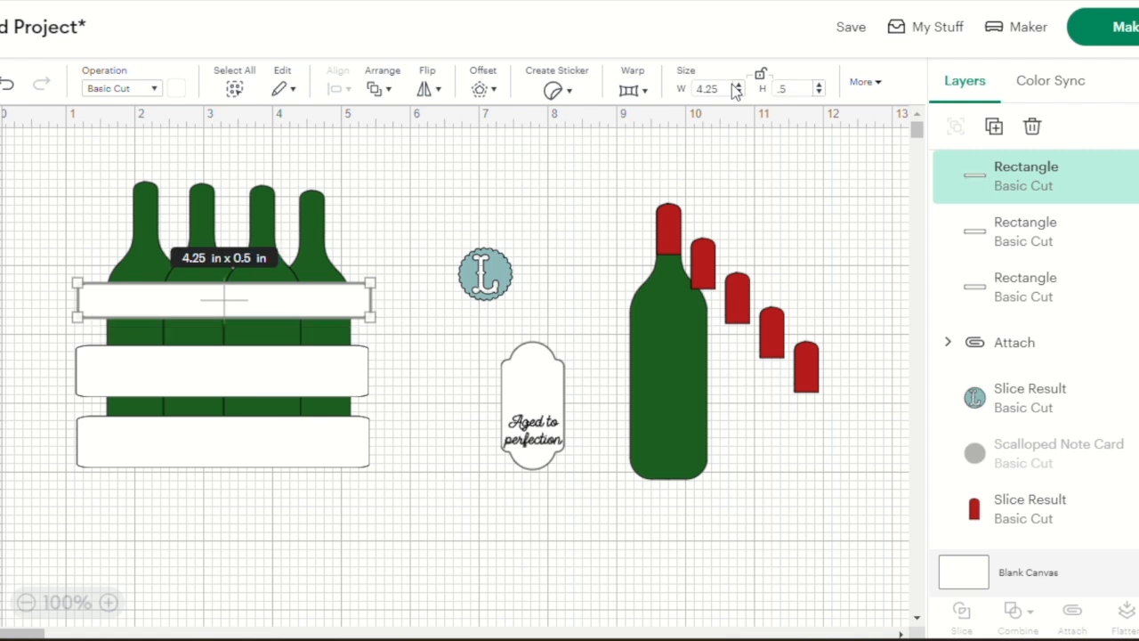
Set the height of the middle crate slat to 0.5 in
{"action": "left_click", "coordinate": [293, 374]}
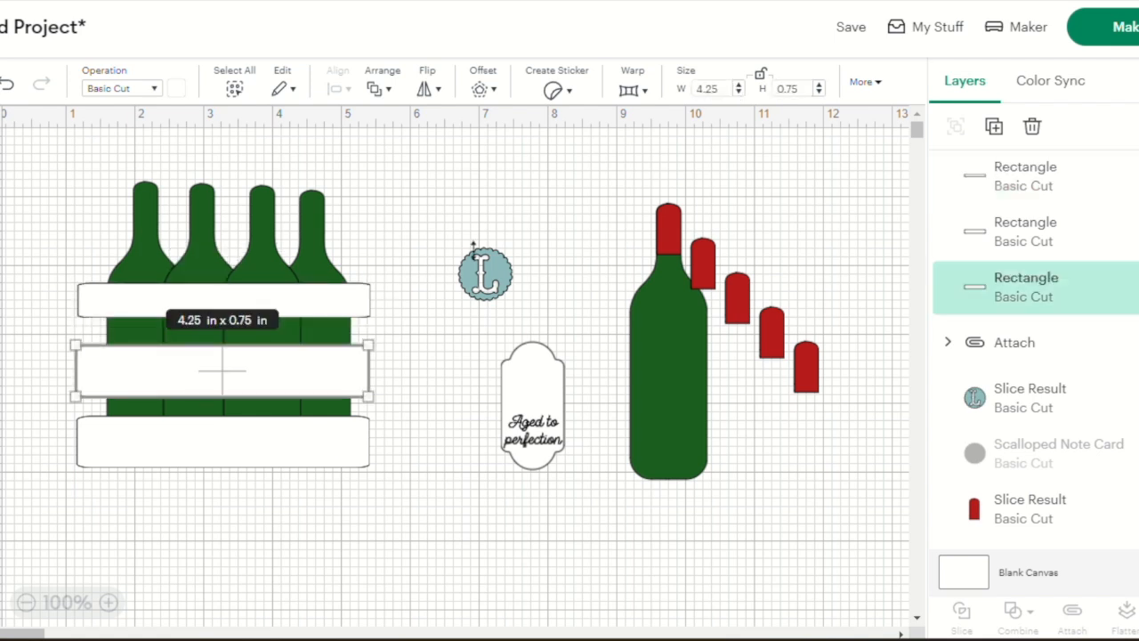
{"action": "left_click", "coordinate": [805, 88]}
{"action": "key", "text": "BackSpace"}
{"action": "key", "text": "BackSpace"}
{"action": "type", "text": "5"}
{"action": "key", "text": "Return"}
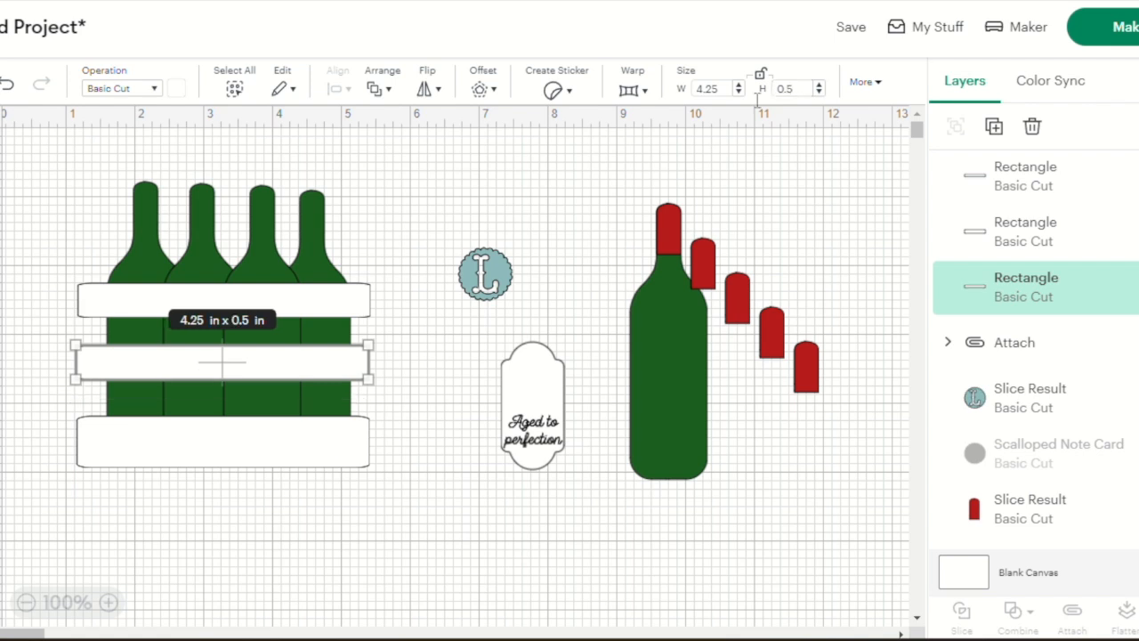
Set the height of the lowest crate slat to 0.5 in
{"action": "left_click", "coordinate": [283, 461]}
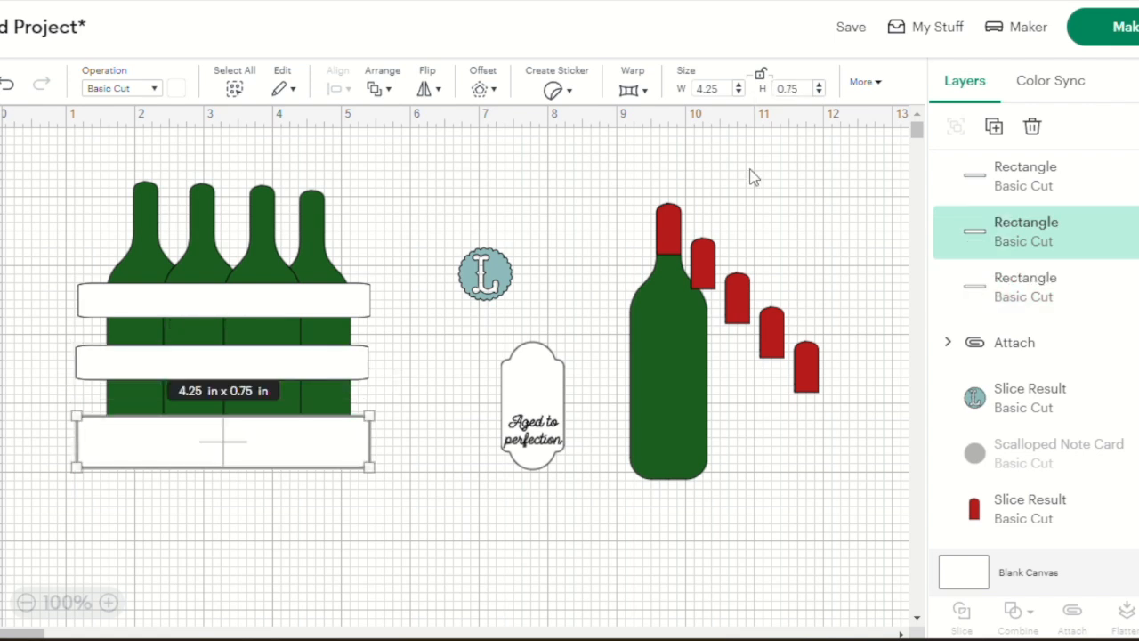
{"action": "left_click", "coordinate": [802, 87]}
{"action": "key", "text": "BackSpace"}
{"action": "key", "text": "BackSpace"}
{"action": "type", "text": "5"}
{"action": "key", "text": "Return"}
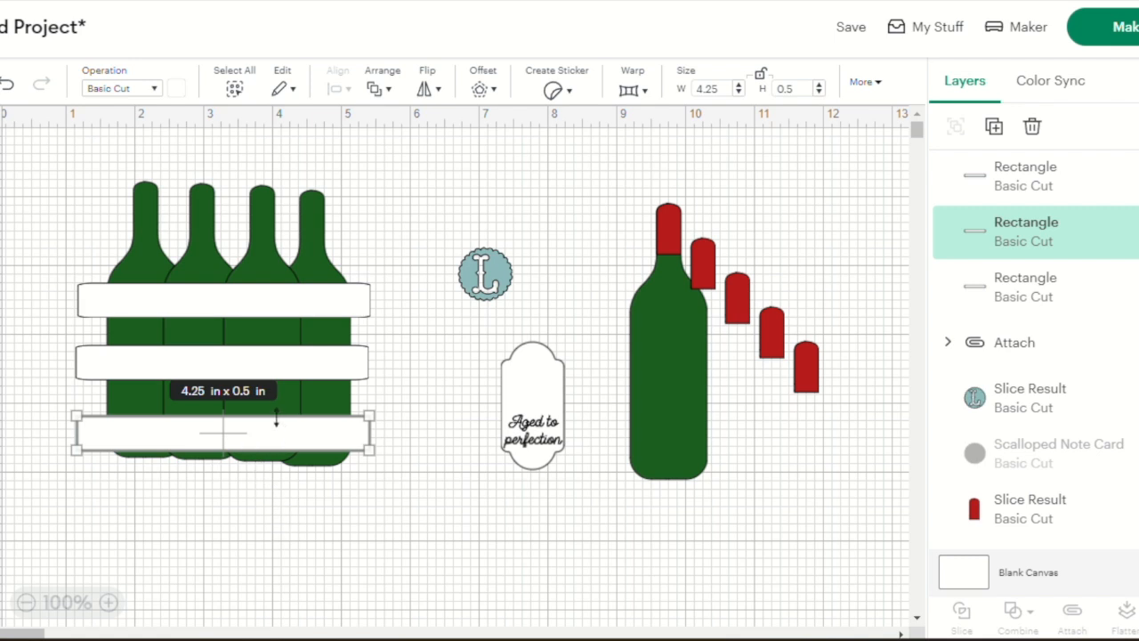
Move the three slats down over the lower half of the bottles, leaving narrow, similar gaps between them
{"action": "left_click_drag", "start_coordinate": [265, 442], "coordinate": [269, 455]}
{"action": "left_click", "coordinate": [274, 373]}
{"action": "left_click_drag", "start_coordinate": [274, 374], "coordinate": [278, 411]}
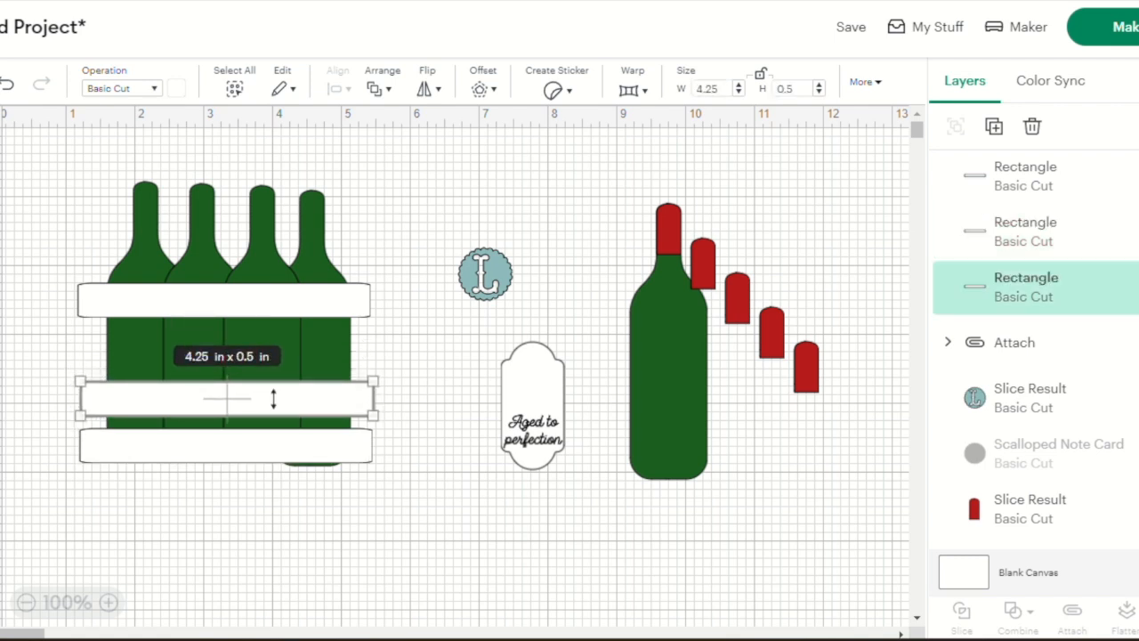
{"action": "left_click", "coordinate": [290, 300]}
{"action": "left_click_drag", "start_coordinate": [290, 300], "coordinate": [290, 338]}
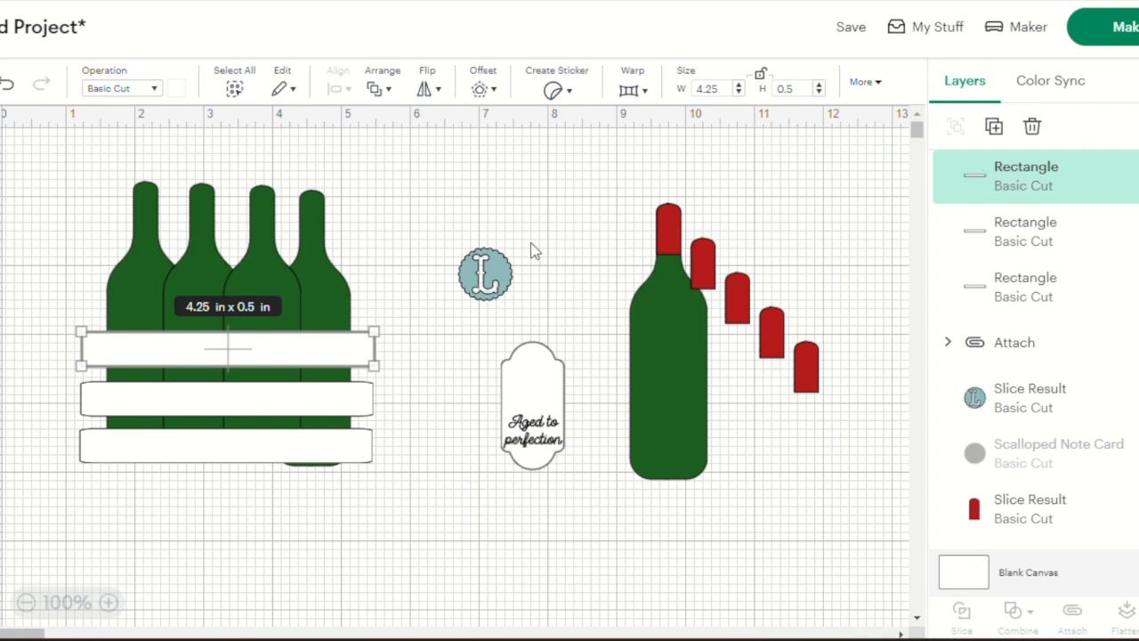
Duplicate the uppermost slat and rotate the copy to 90 degrees
{"action": "right_click", "coordinate": [996, 162]}
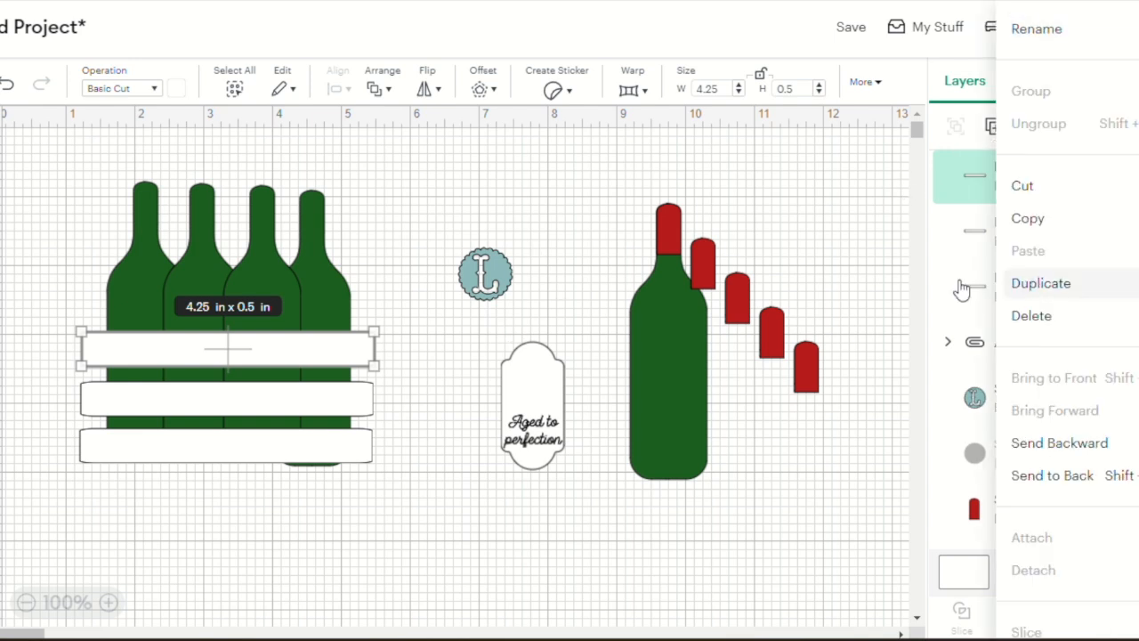
{"action": "left_click", "coordinate": [1041, 283]}
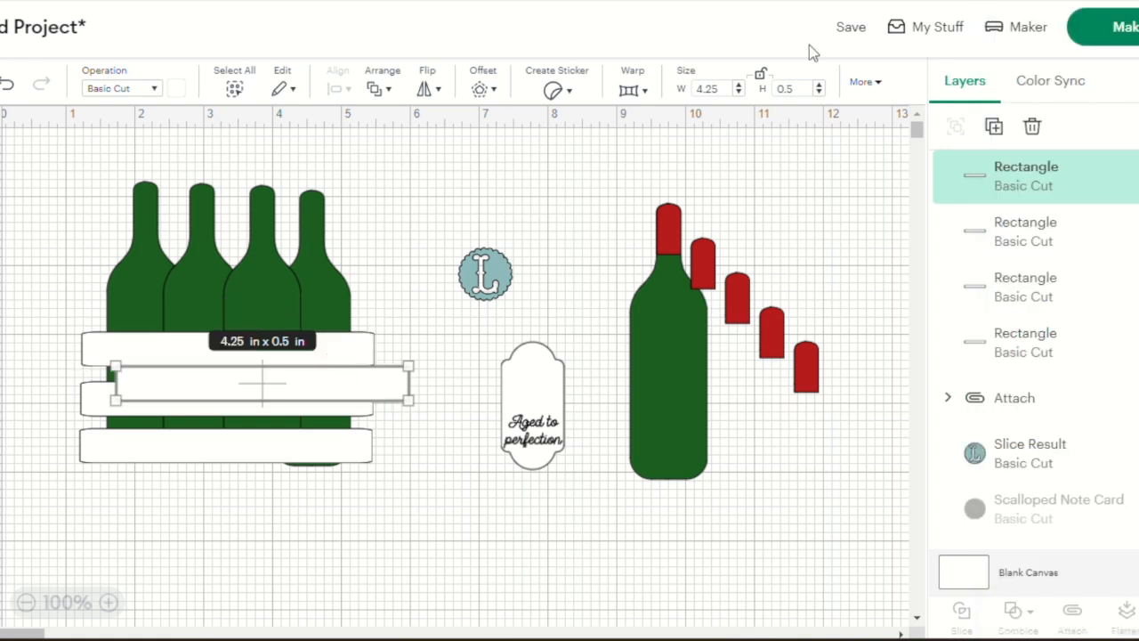
{"action": "left_click", "coordinate": [875, 83]}
{"action": "left_click", "coordinate": [797, 135]}
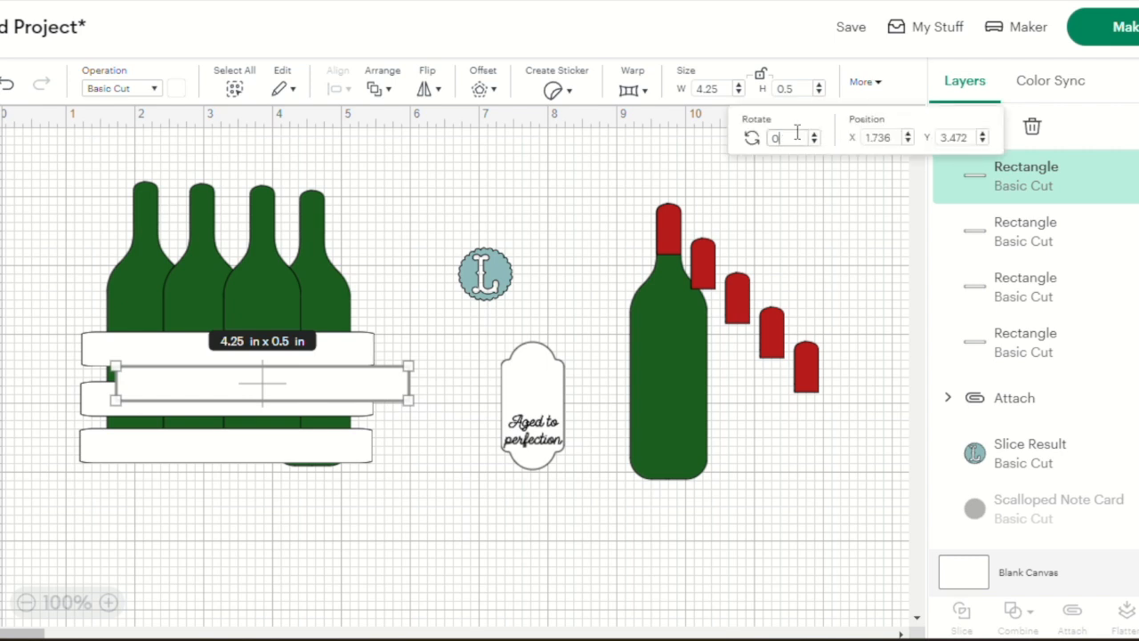
{"action": "key", "text": "BackSpace"}
{"action": "type", "text": "90"}
{"action": "key", "text": "Return"}
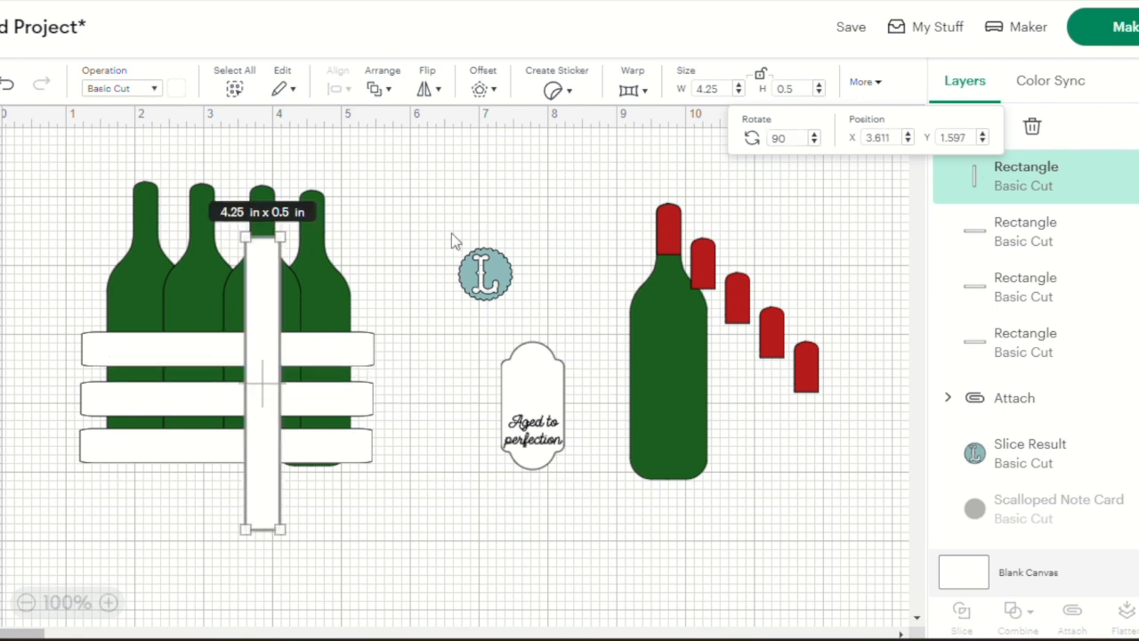
Resize the upright slat to 2 × 0.5 in and place it over the left ends of the horizontal slats
{"action": "left_click_drag", "start_coordinate": [248, 334], "coordinate": [90, 392]}
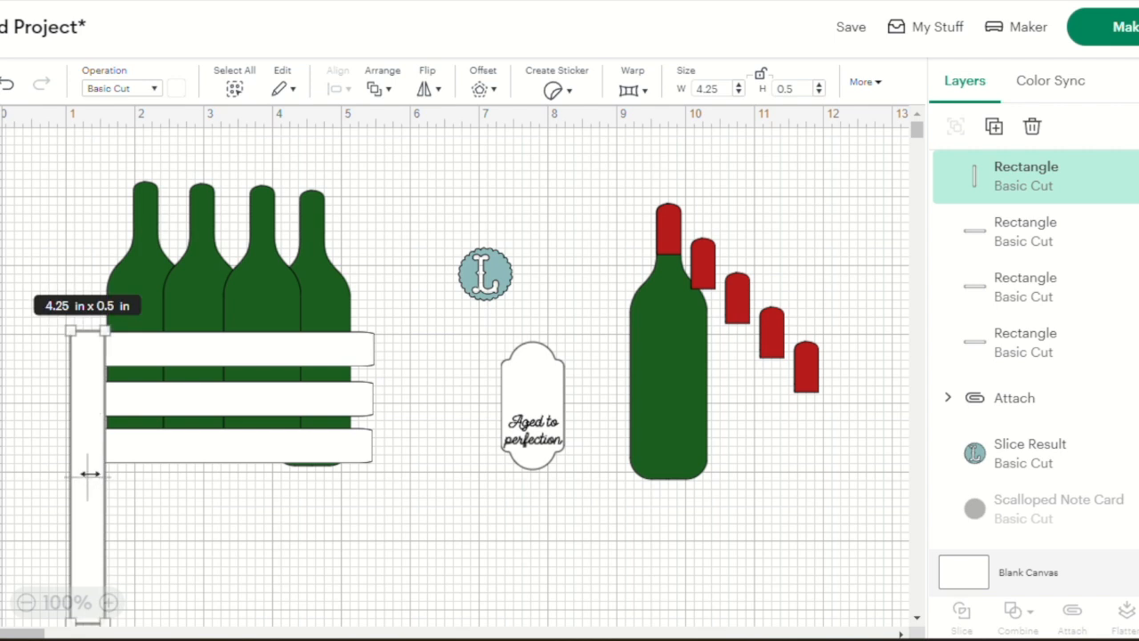
{"action": "left_click_drag", "start_coordinate": [79, 401], "coordinate": [74, 390]}
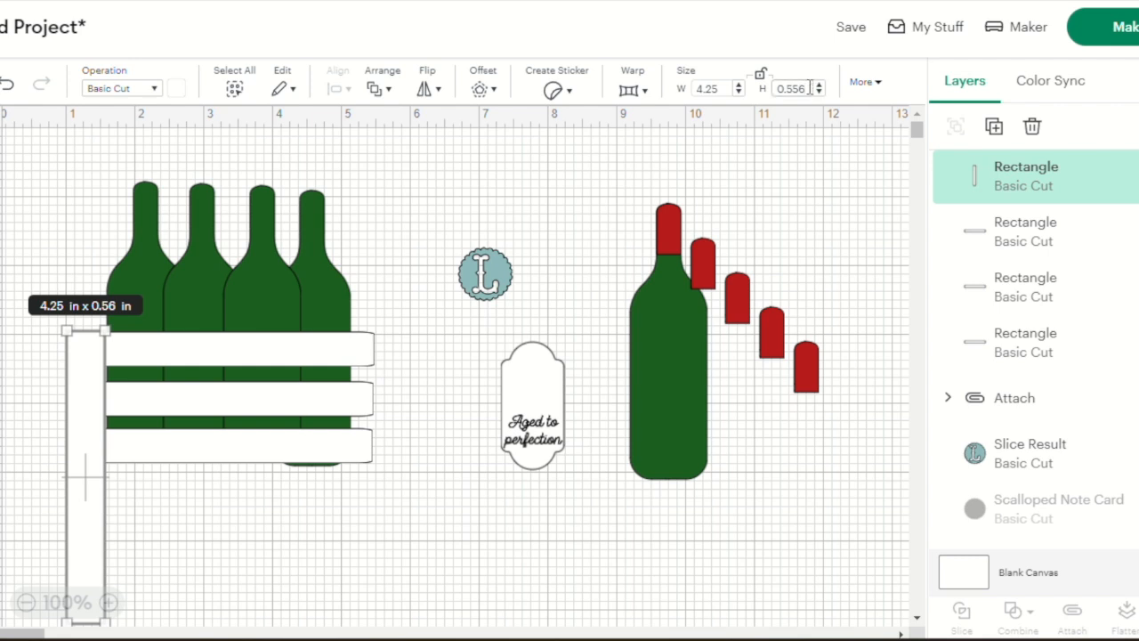
{"action": "key", "text": "BackSpace"}
{"action": "key", "text": "BackSpace"}
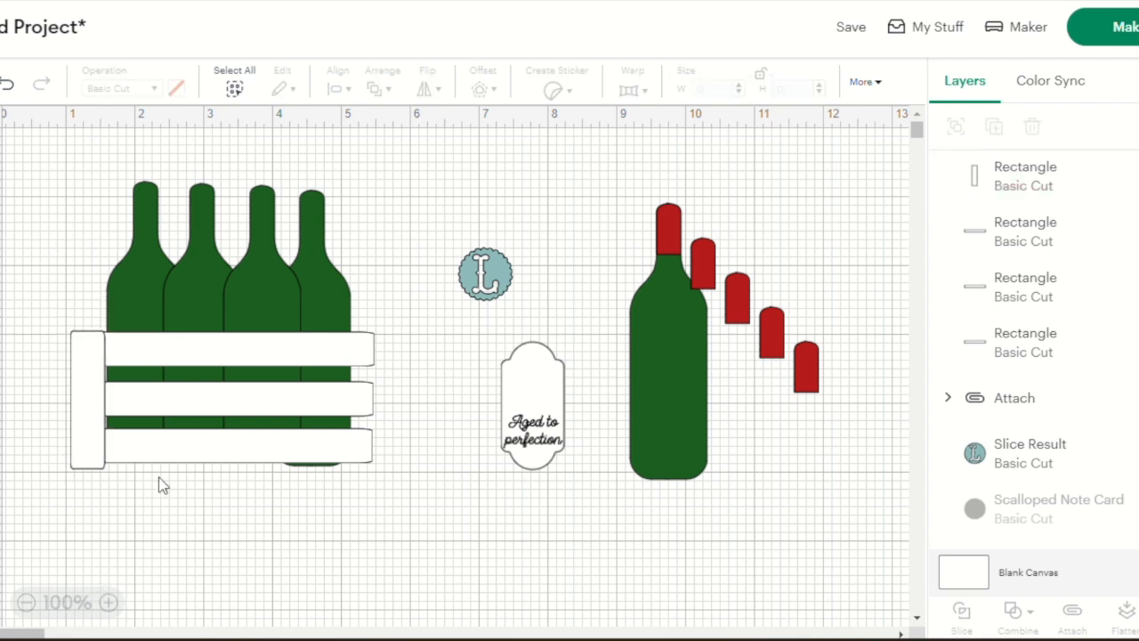
{"action": "mouse_move", "coordinate": [90, 403]}
{"action": "left_mouse_down"}
{"action": "mouse_move", "coordinate": [92, 386]}
{"action": "mouse_move", "coordinate": [93, 398]}
{"action": "left_mouse_up"}
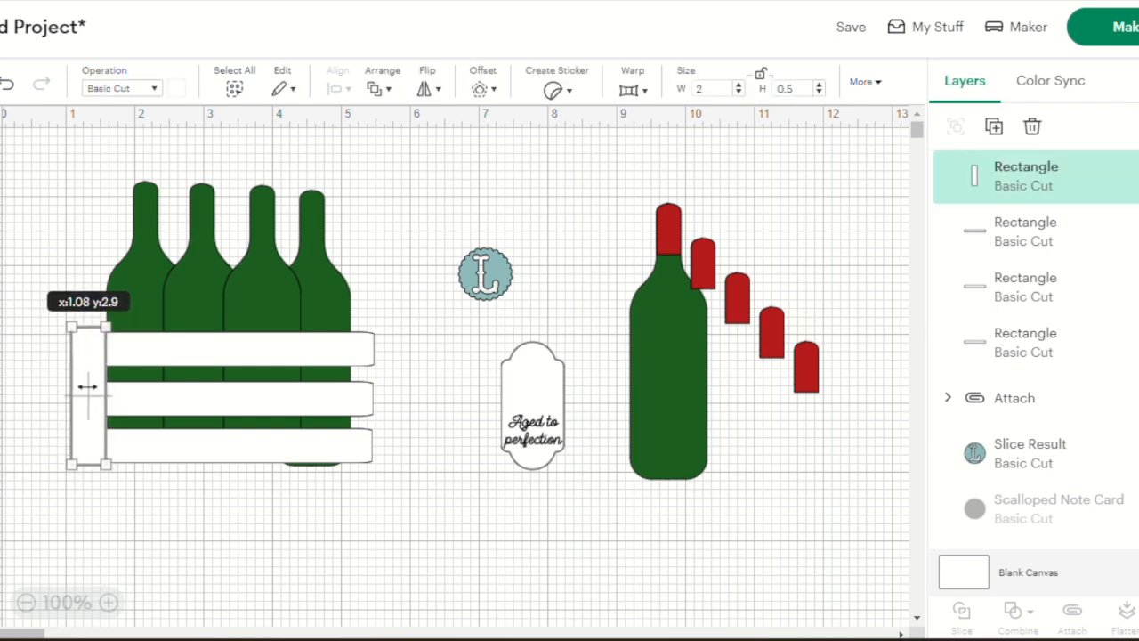
{"action": "left_click", "coordinate": [399, 492]}
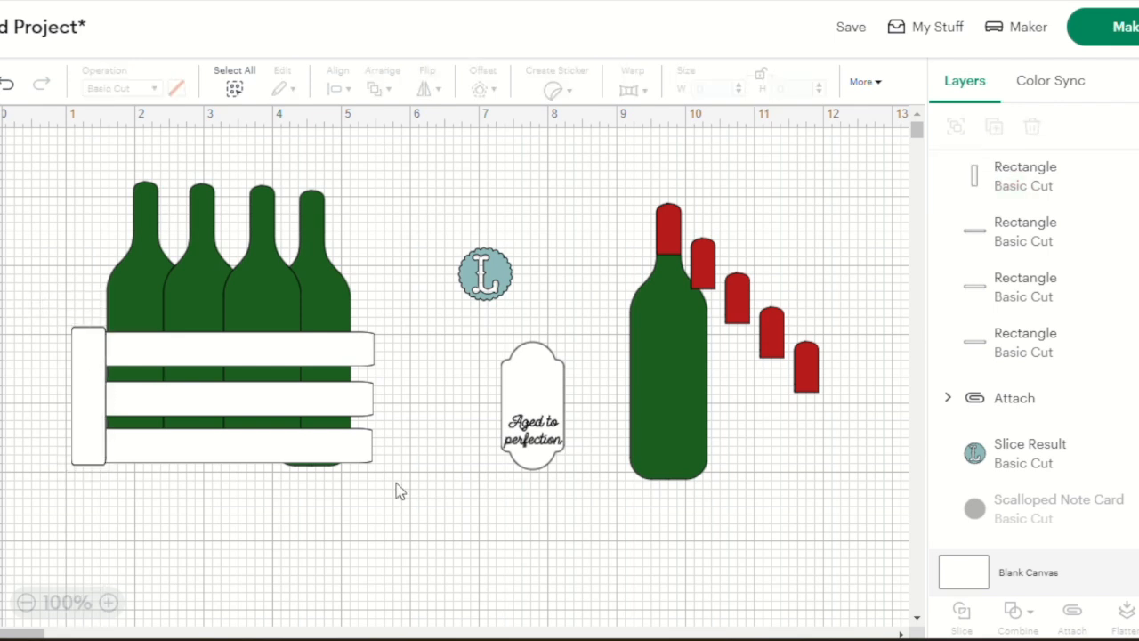
Duplicate the upright slat and place the copy over the right ends of the horizontal slats
{"action": "left_click", "coordinate": [91, 365]}
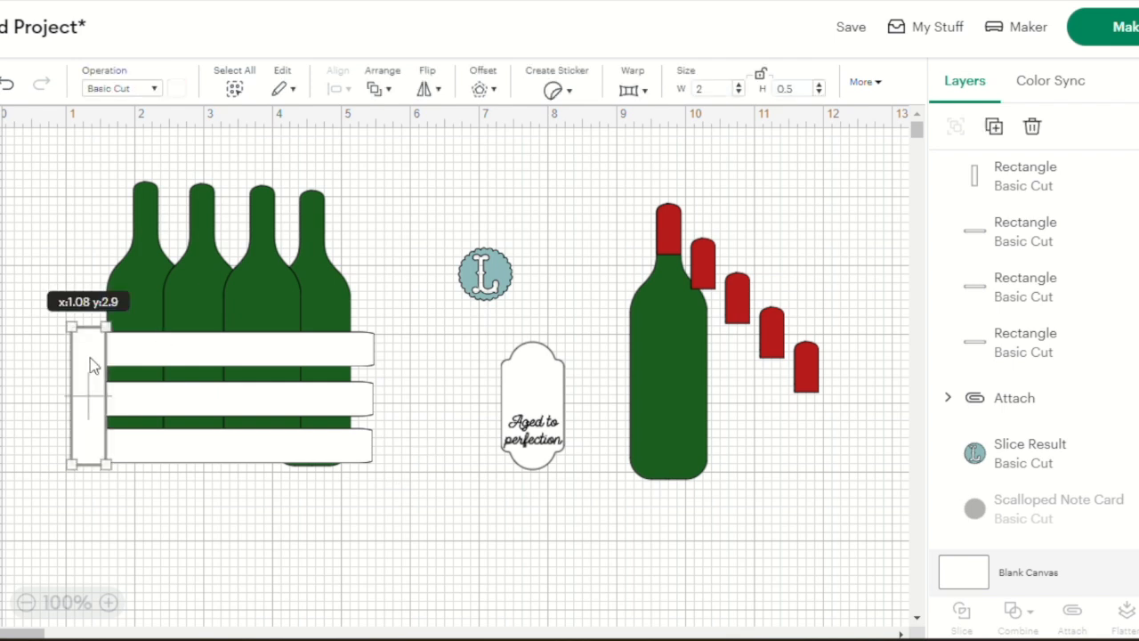
{"action": "left_click", "coordinate": [993, 127]}
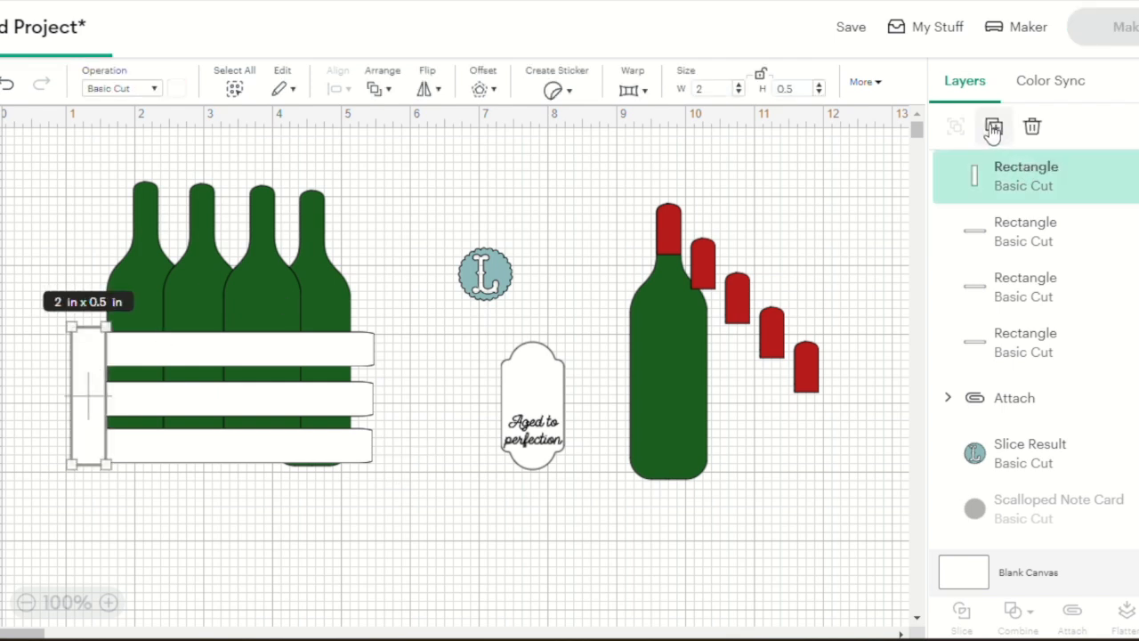
{"action": "left_click_drag", "start_coordinate": [103, 354], "coordinate": [356, 353]}
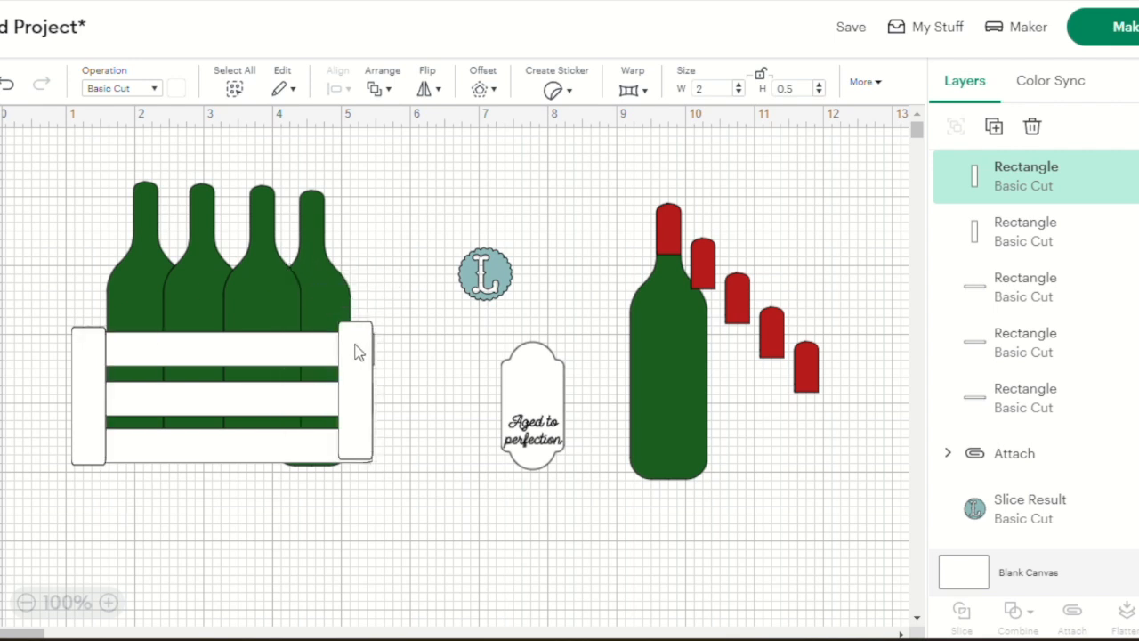
{"action": "left_click", "coordinate": [409, 408]}
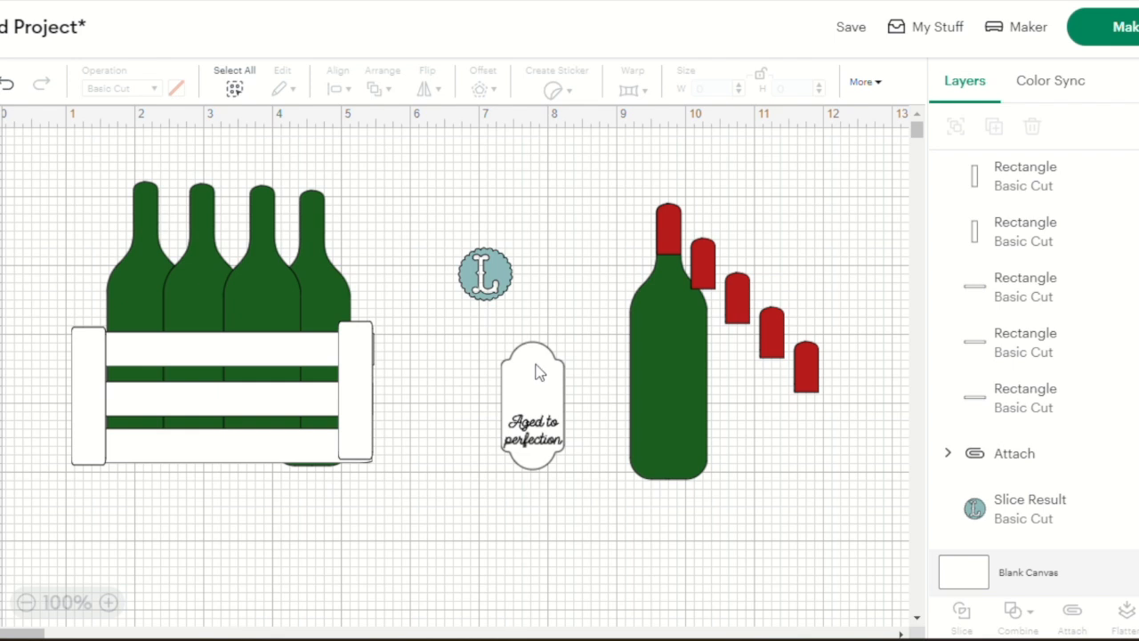
Try the "Aged to perfection" label on the third bottle behind the slats and move it back beside the crate
{"action": "left_click_drag", "start_coordinate": [436, 228], "coordinate": [594, 416]}
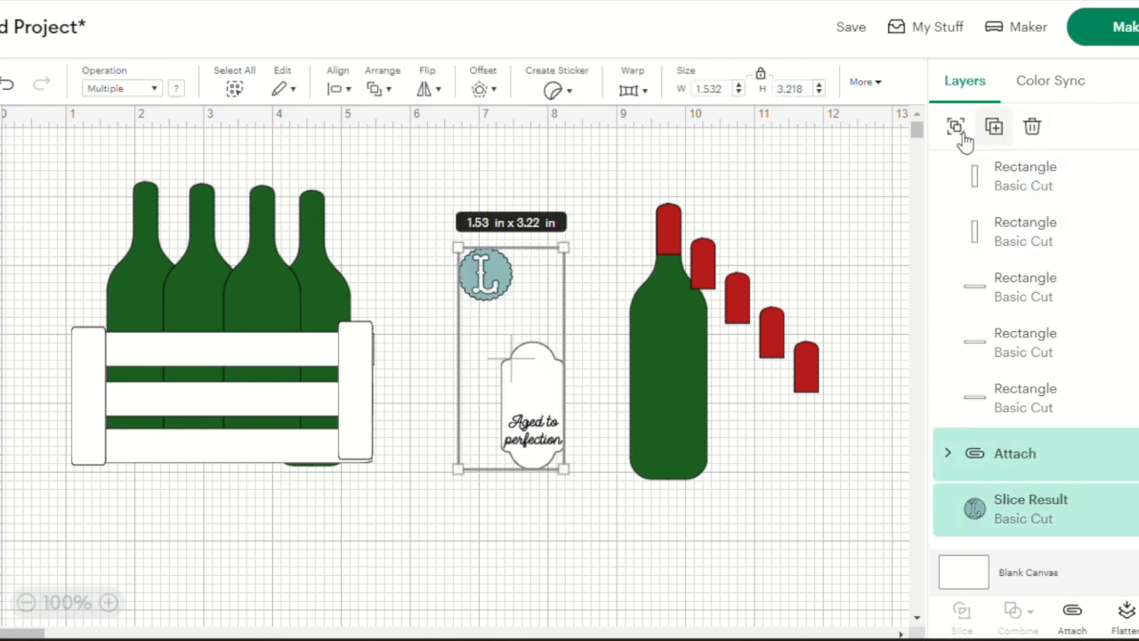
{"action": "left_click", "coordinate": [584, 525]}
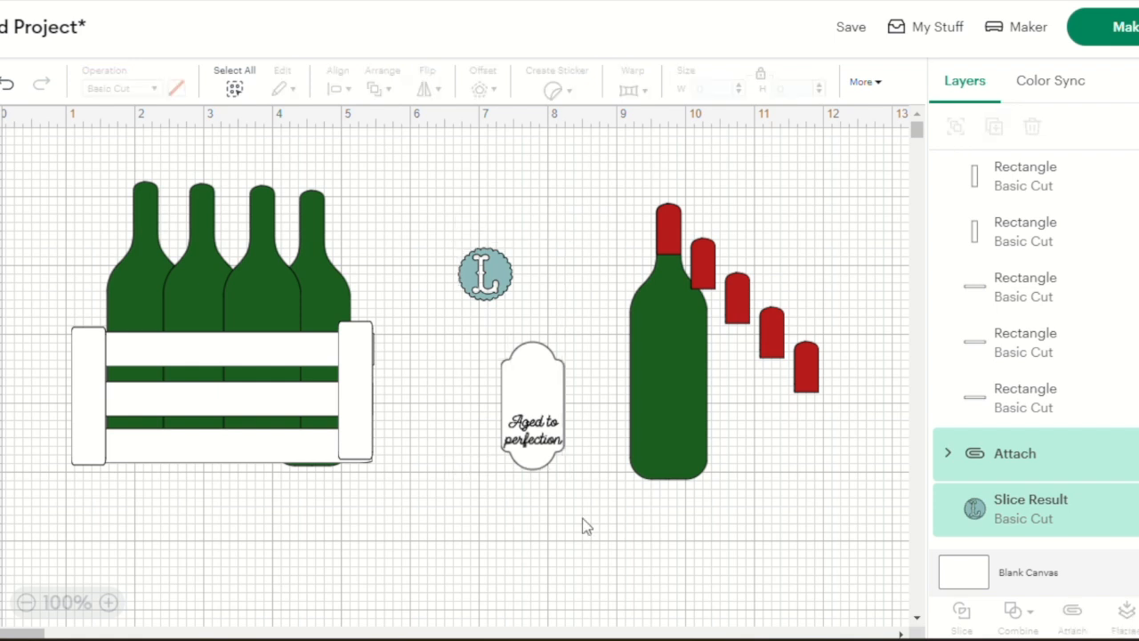
{"action": "left_click_drag", "start_coordinate": [512, 388], "coordinate": [252, 354]}
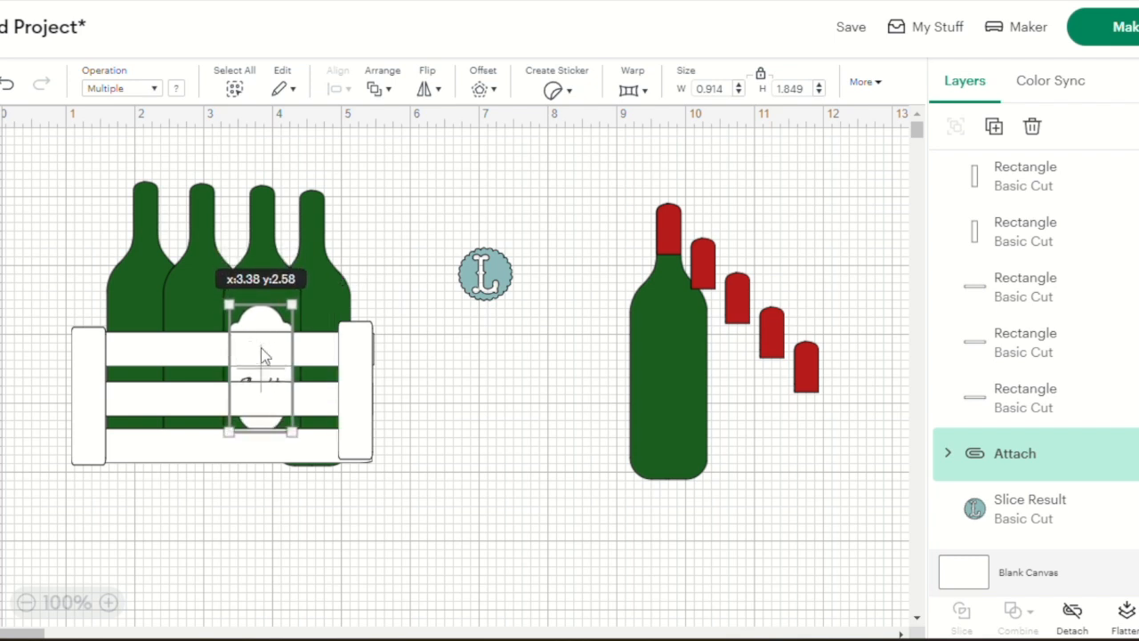
{"action": "left_click_drag", "start_coordinate": [260, 356], "coordinate": [494, 381]}
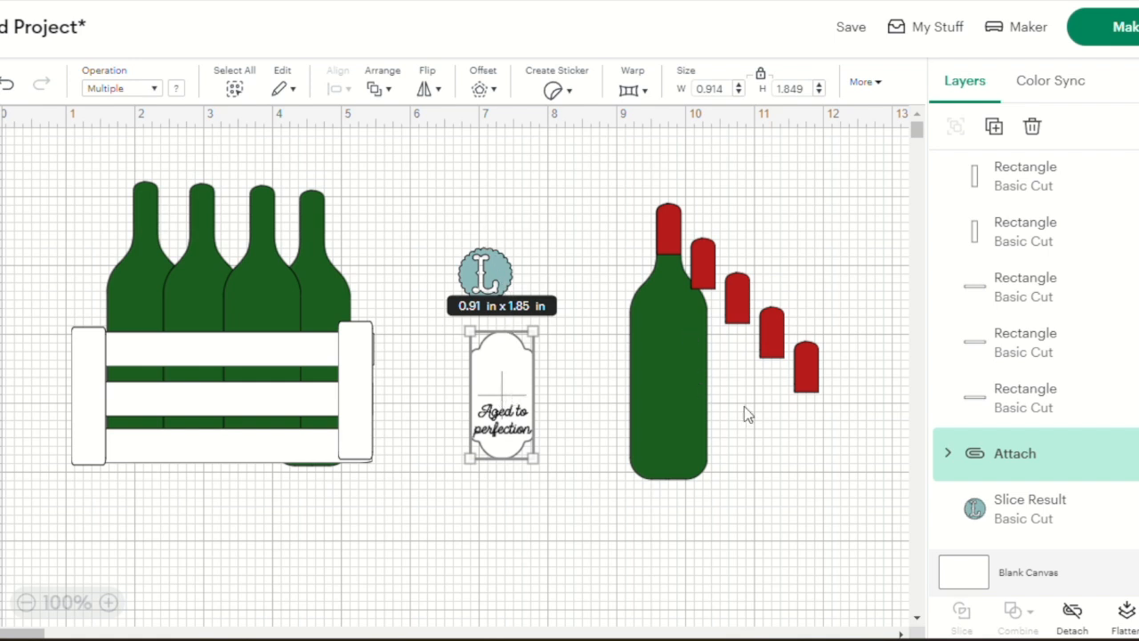
{"action": "left_click", "coordinate": [765, 534]}
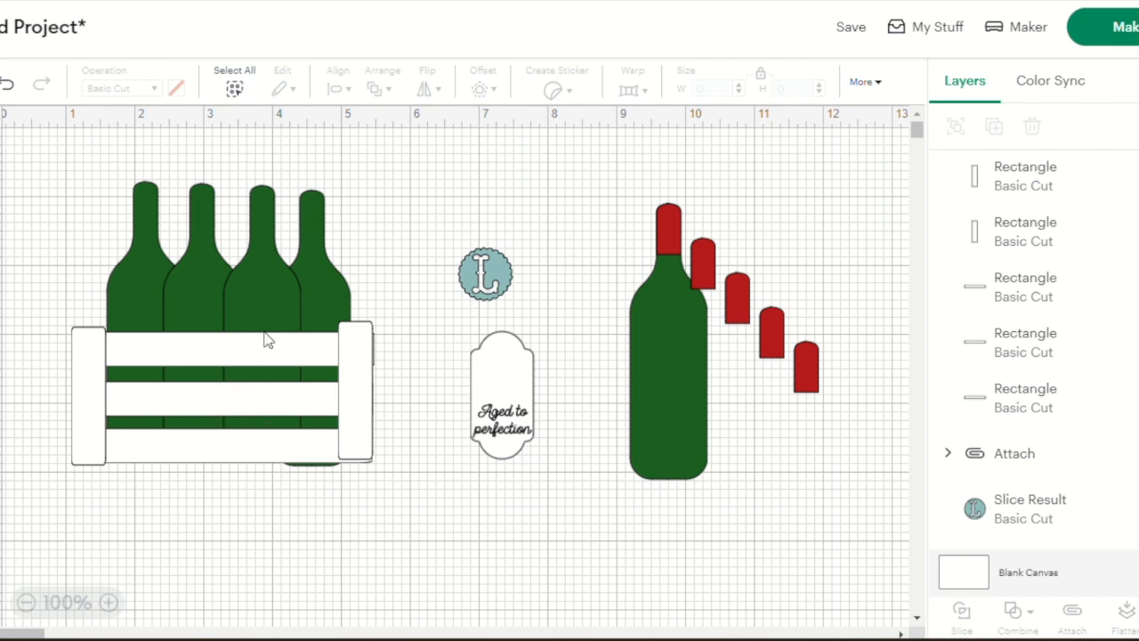
Duplicate the L circle, place the copy at the middle of the crate front and enlarge it to about 1.42 × 1.39 in
{"action": "left_click", "coordinate": [489, 276]}
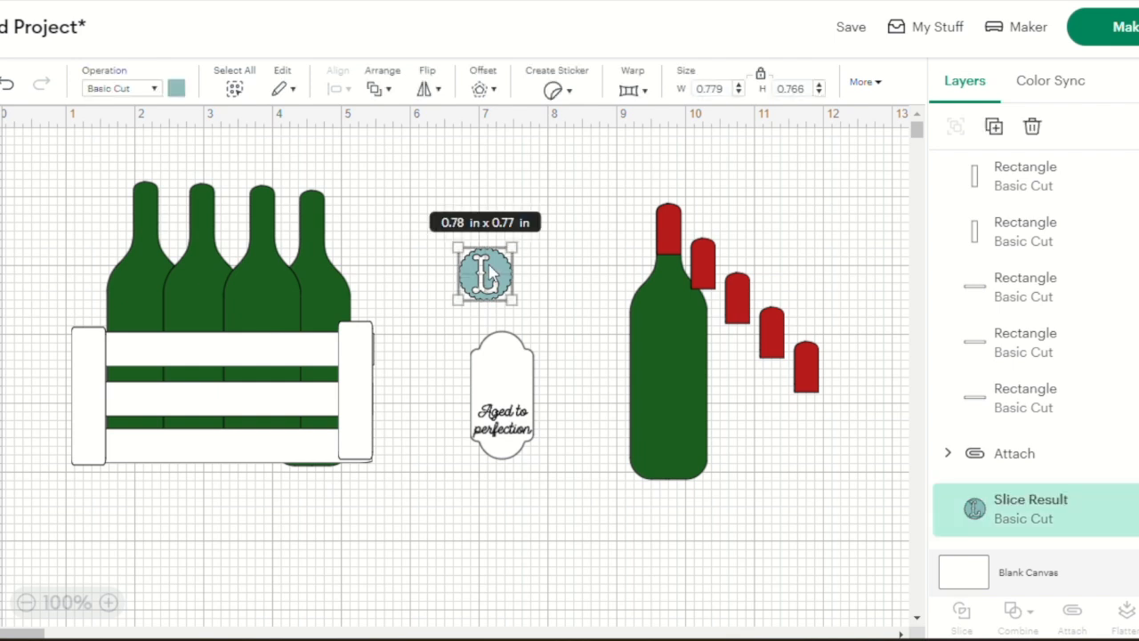
{"action": "left_click", "coordinate": [996, 125]}
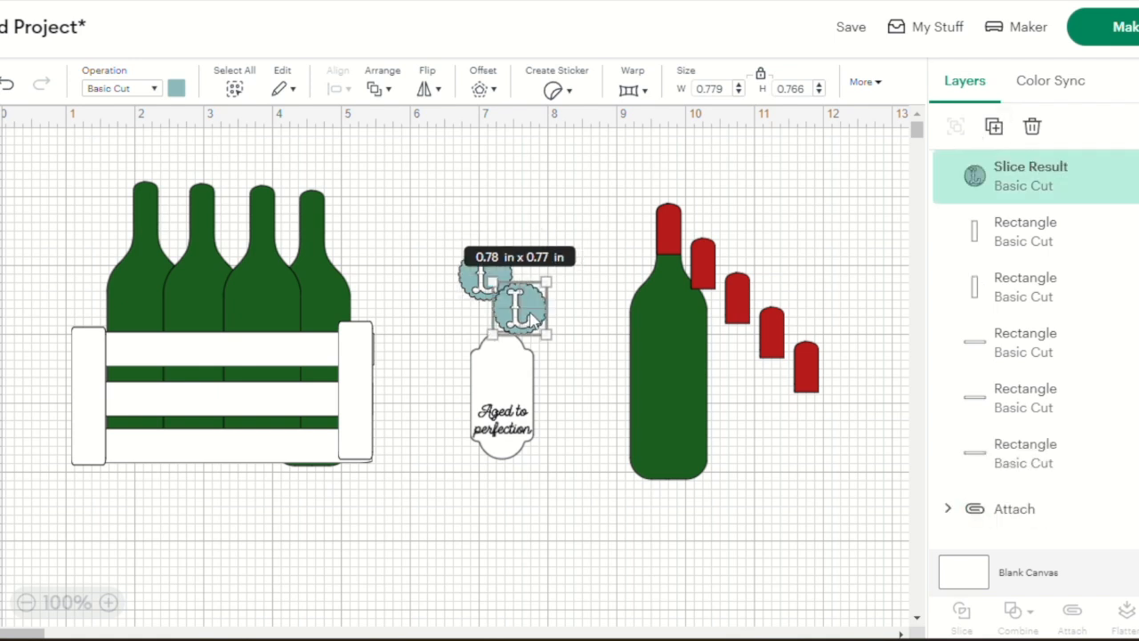
{"action": "left_click_drag", "start_coordinate": [531, 320], "coordinate": [233, 406]}
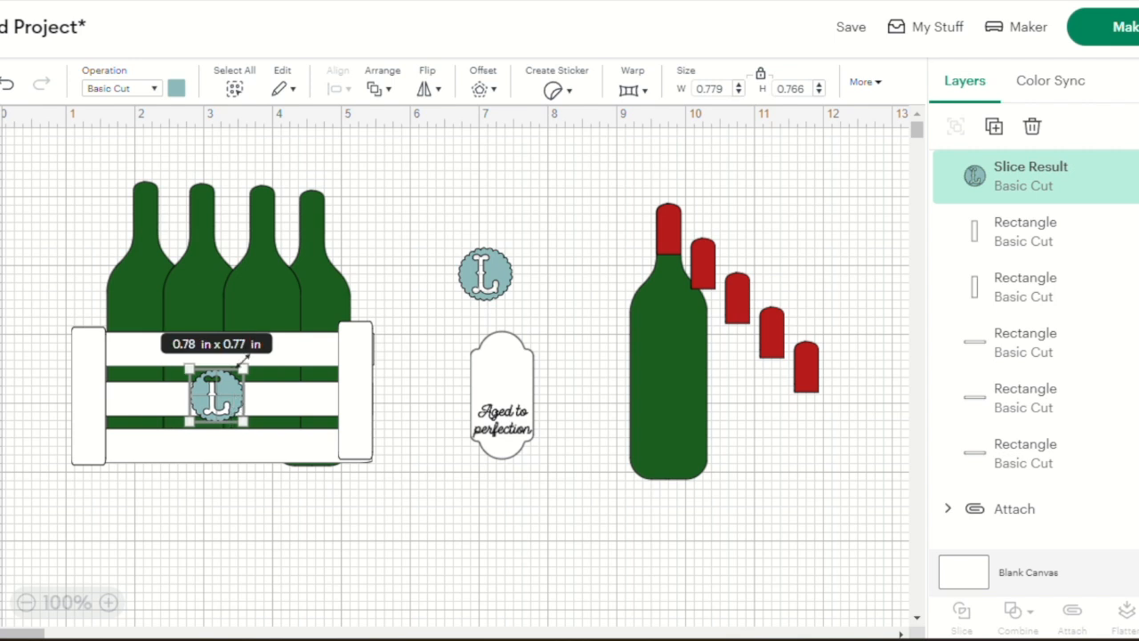
{"action": "left_click_drag", "start_coordinate": [244, 365], "coordinate": [275, 339]}
{"action": "left_click", "coordinate": [253, 389]}
{"action": "left_click_drag", "start_coordinate": [254, 389], "coordinate": [237, 408]}
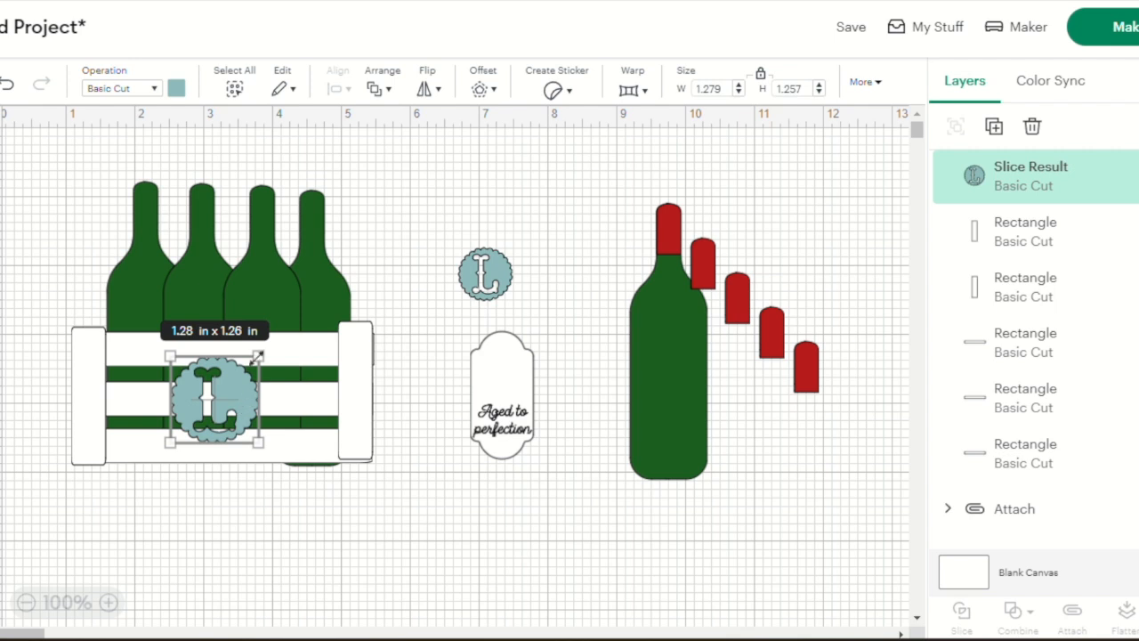
{"action": "left_click_drag", "start_coordinate": [257, 356], "coordinate": [268, 346]}
{"action": "left_click", "coordinate": [249, 390]}
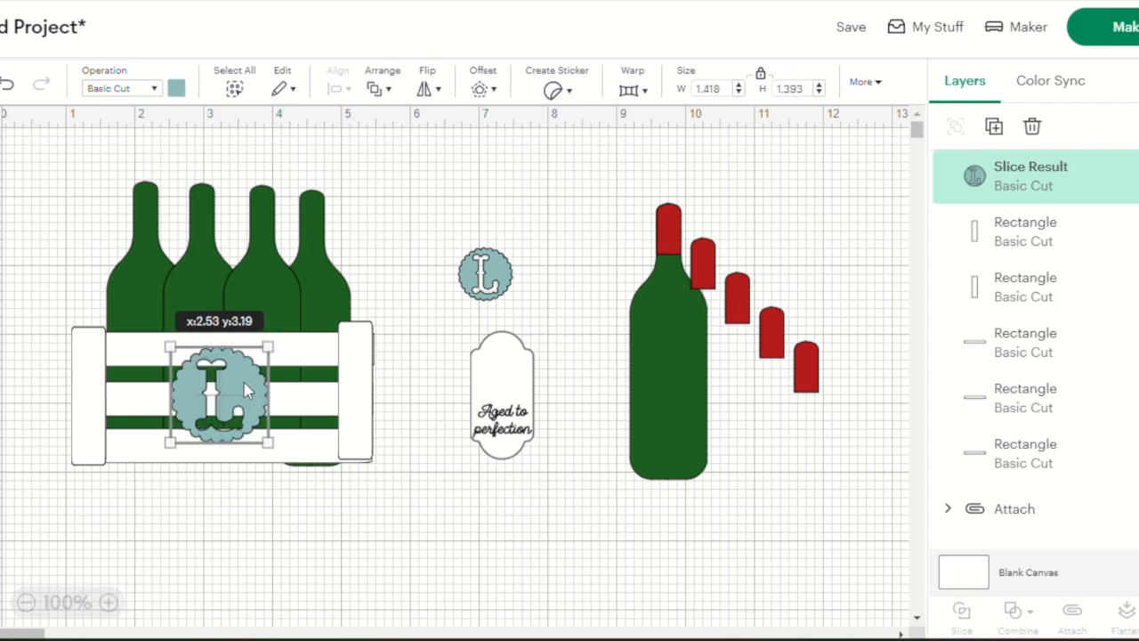
{"action": "left_click", "coordinate": [260, 494]}
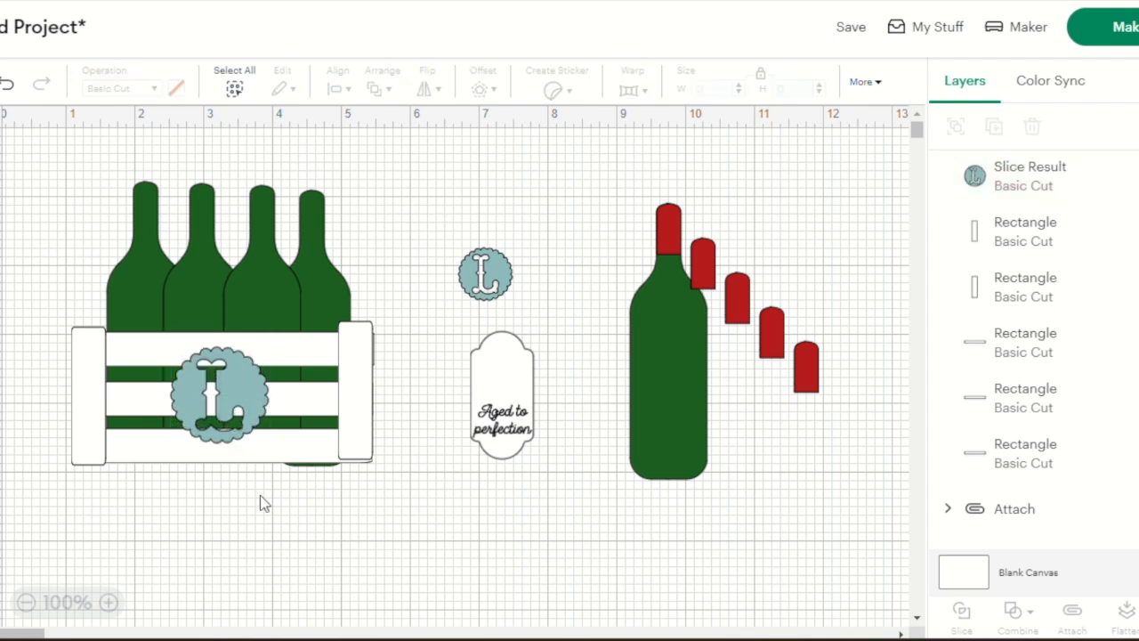
Try a 0.25 in rounded offset around the large L circle and undo it
{"action": "left_click", "coordinate": [231, 400]}
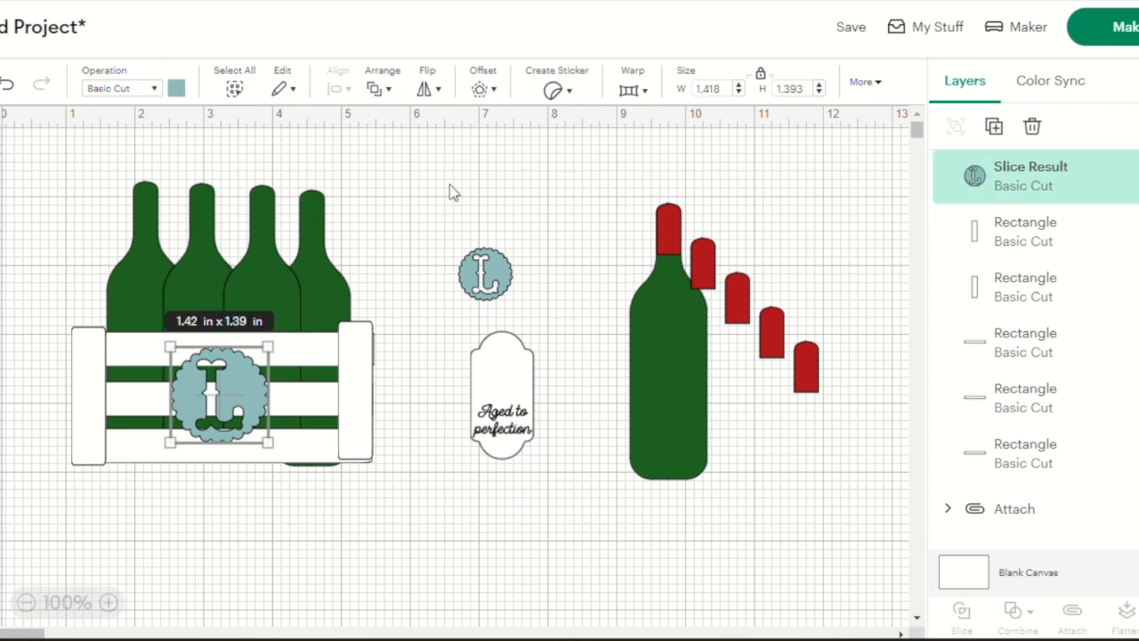
{"action": "left_click", "coordinate": [481, 90]}
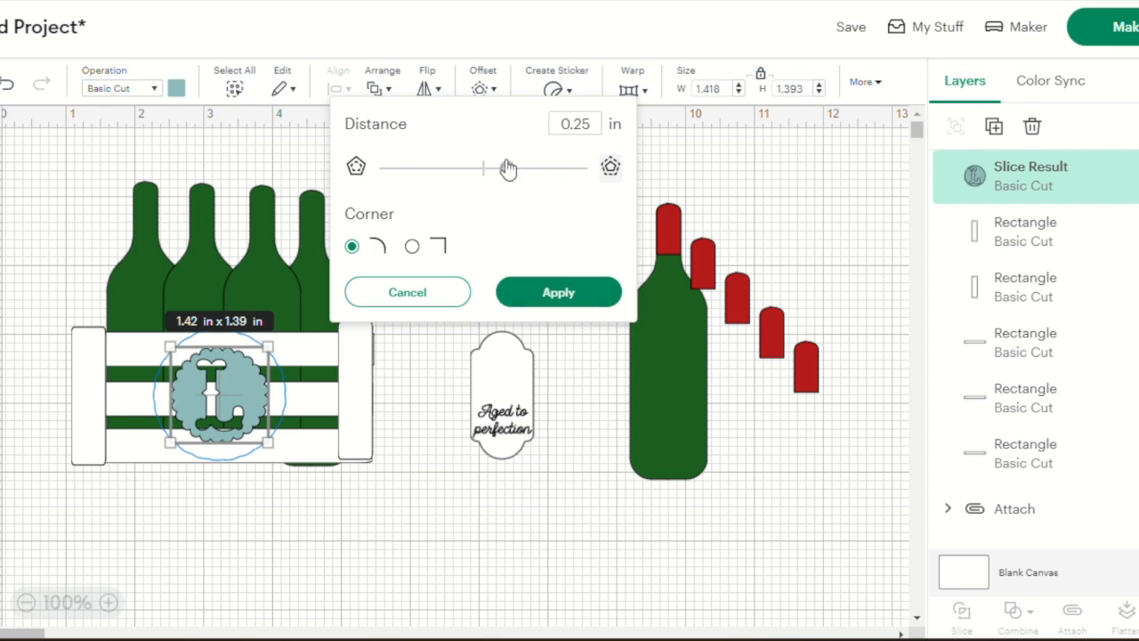
{"action": "left_click", "coordinate": [552, 308]}
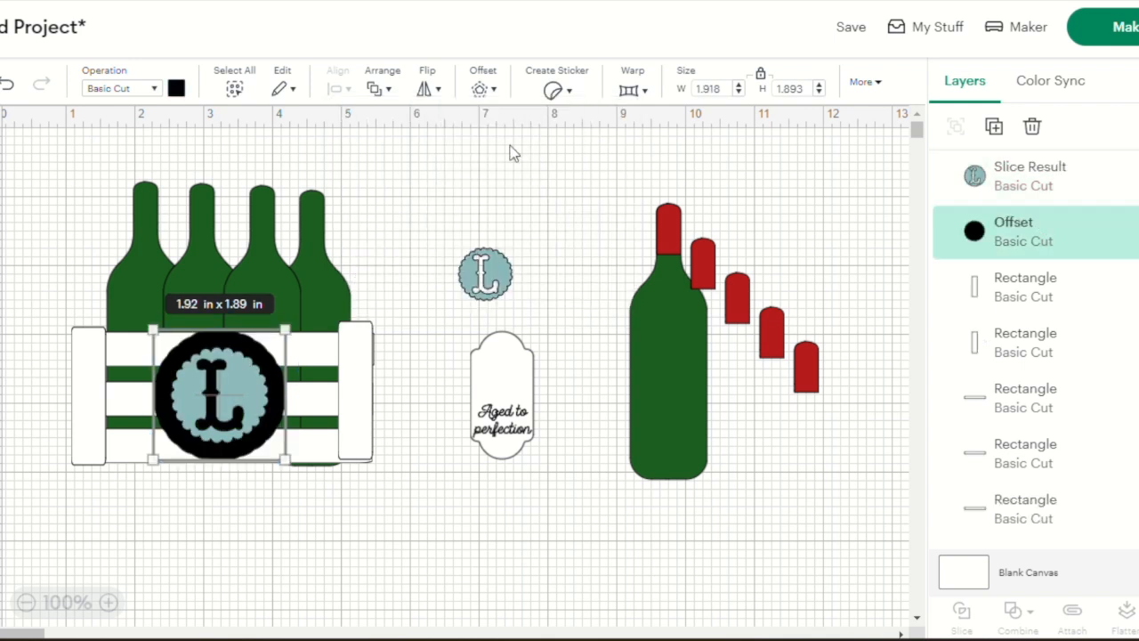
{"action": "left_click", "coordinate": [8, 84]}
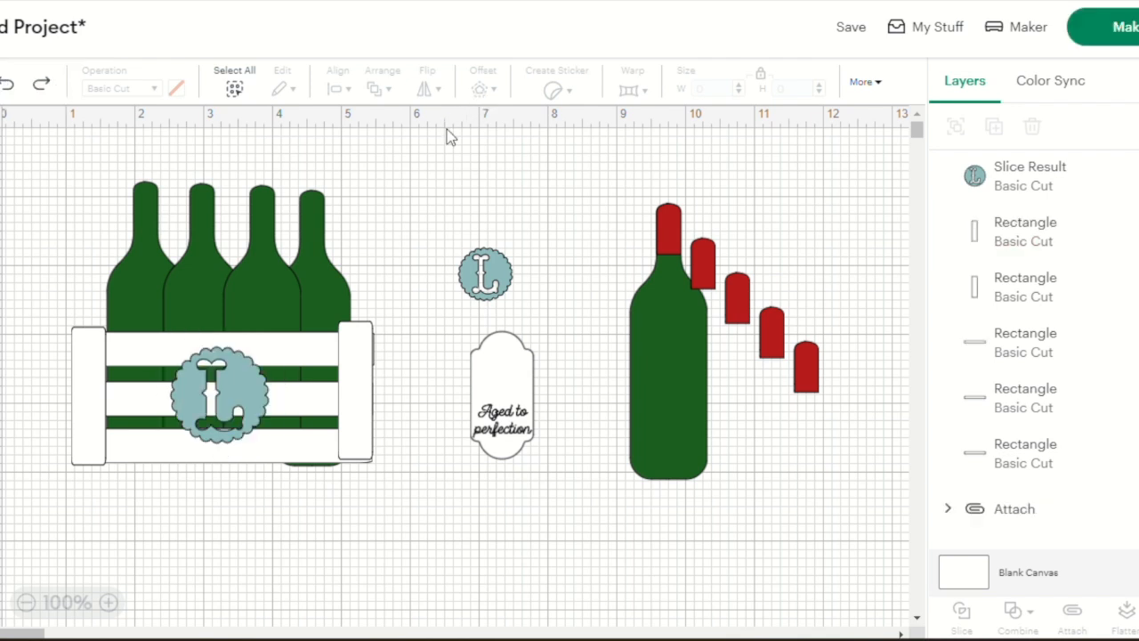
Add a 0.125 in rounded-corner offset around the large L circle on the crate front
{"action": "left_click", "coordinate": [217, 406]}
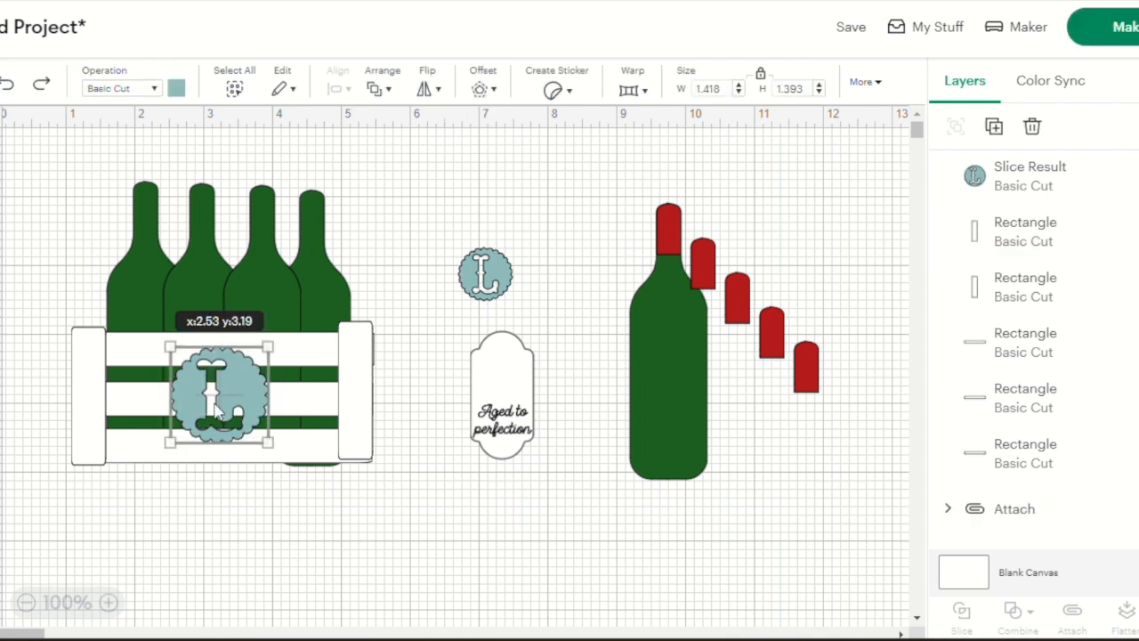
{"action": "left_click", "coordinate": [491, 93]}
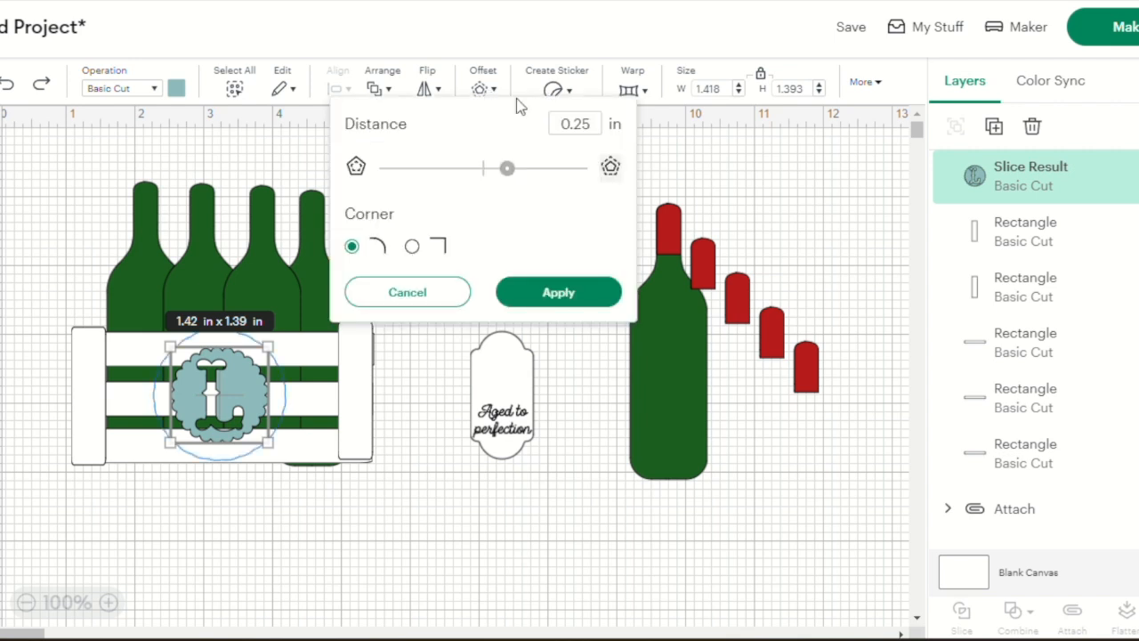
{"action": "left_click", "coordinate": [576, 125]}
{"action": "type", "text": "1"}
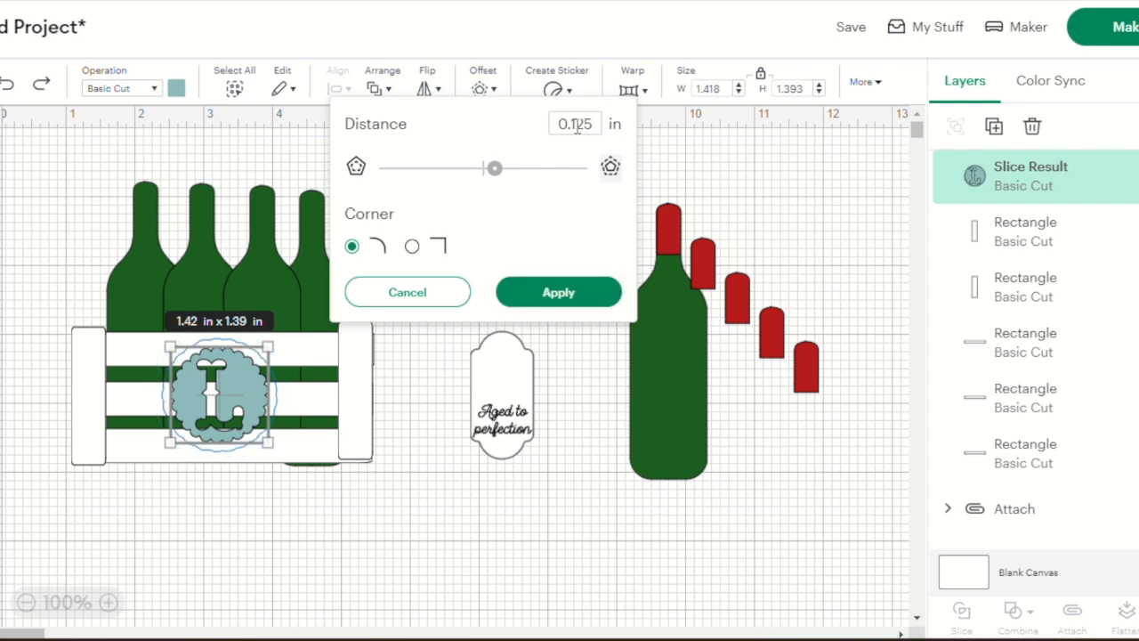
{"action": "left_click", "coordinate": [562, 294]}
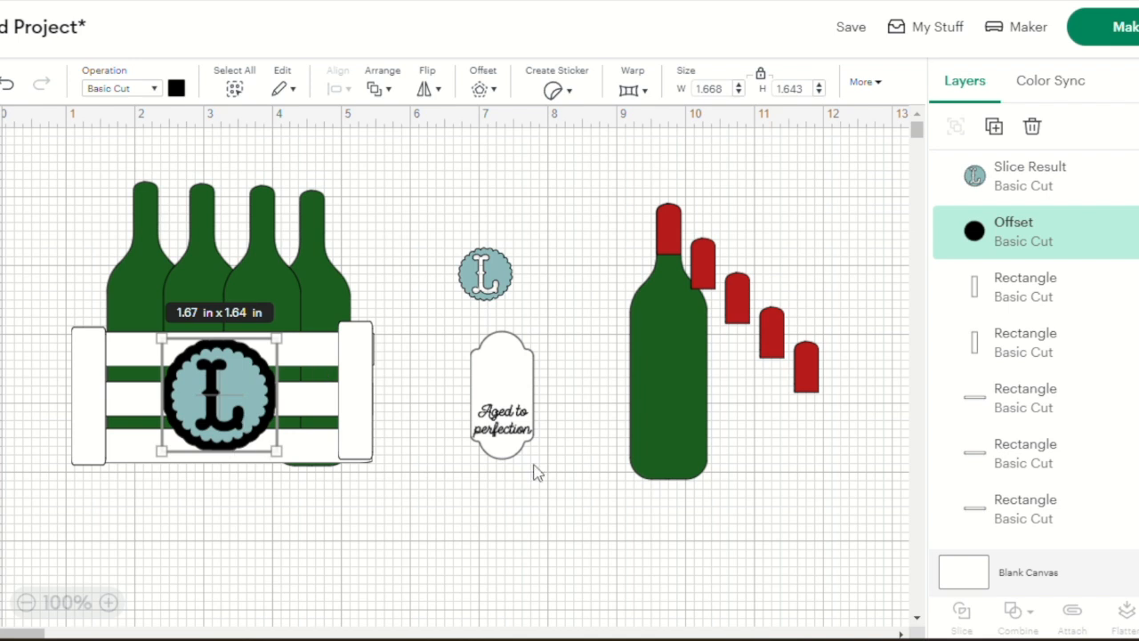
Try dark purple on the offset behind the large L circle and settle on dark red
{"action": "left_click", "coordinate": [176, 89]}
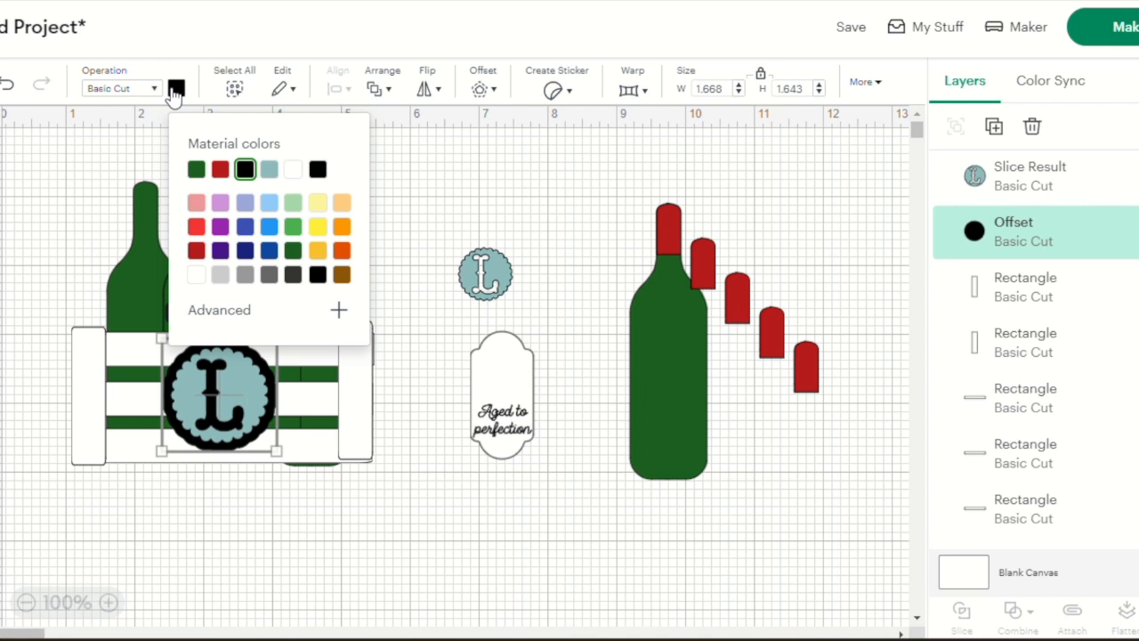
{"action": "left_click", "coordinate": [220, 252]}
{"action": "left_click", "coordinate": [462, 195]}
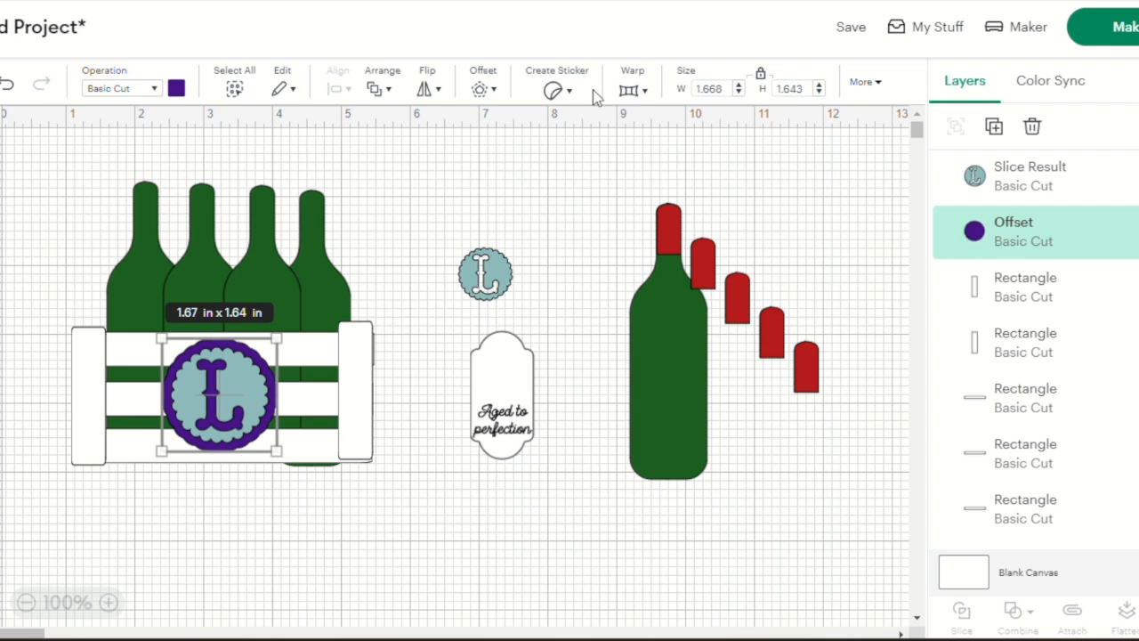
{"action": "left_click", "coordinate": [177, 89]}
{"action": "left_click", "coordinate": [220, 170]}
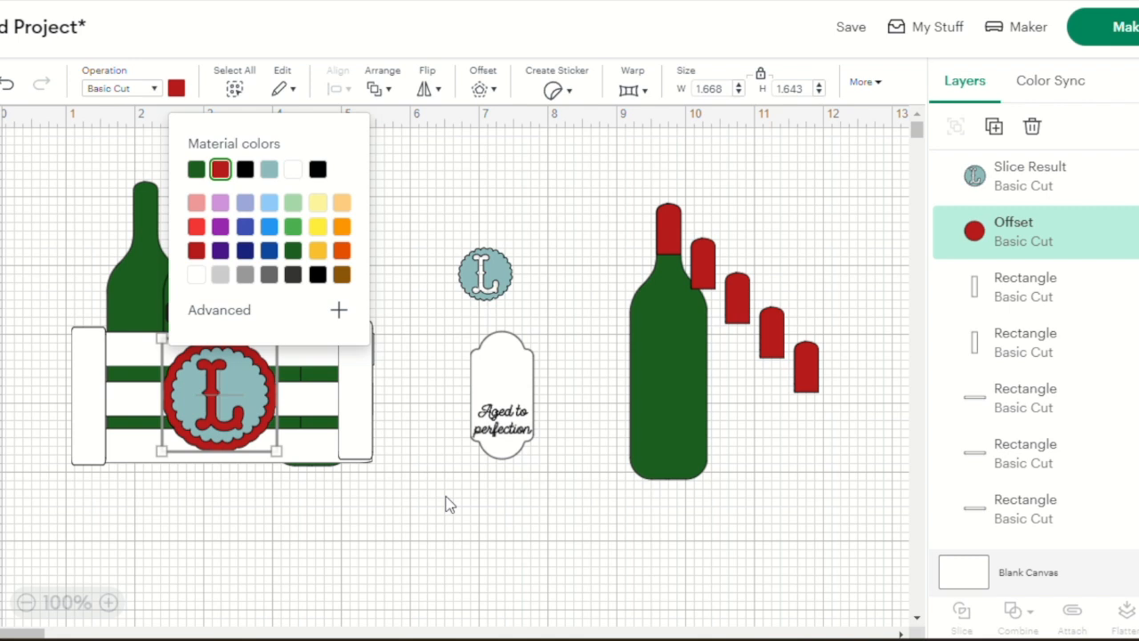
Try brown on the small L circle above the label and settle on golden yellow
{"action": "left_click", "coordinate": [262, 398]}
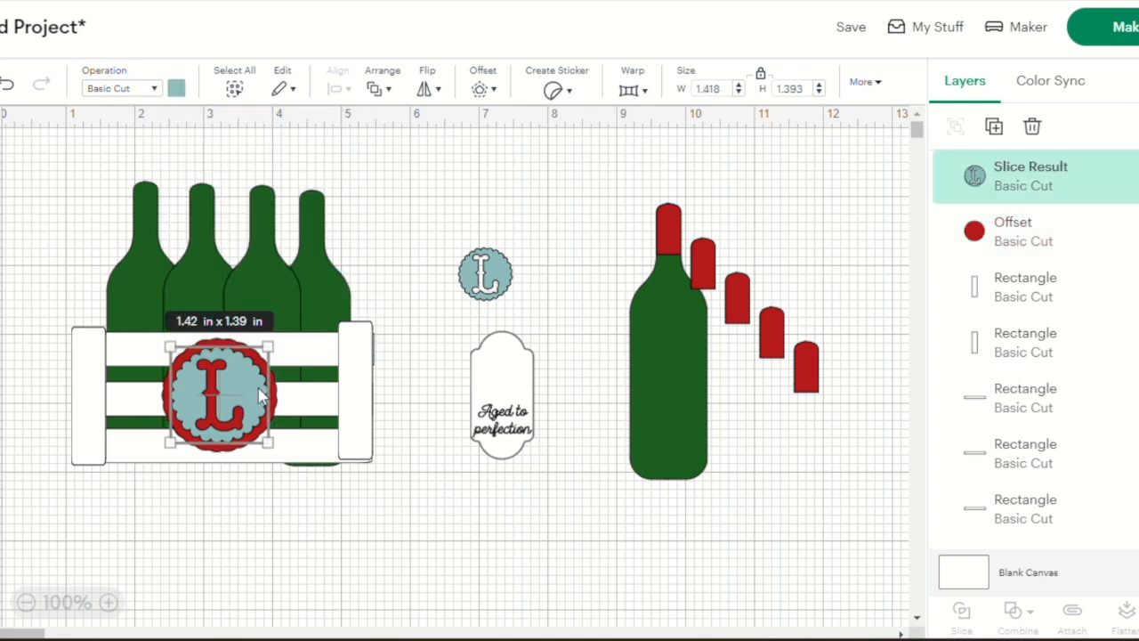
{"action": "left_click_drag", "start_coordinate": [498, 277], "coordinate": [501, 280]}
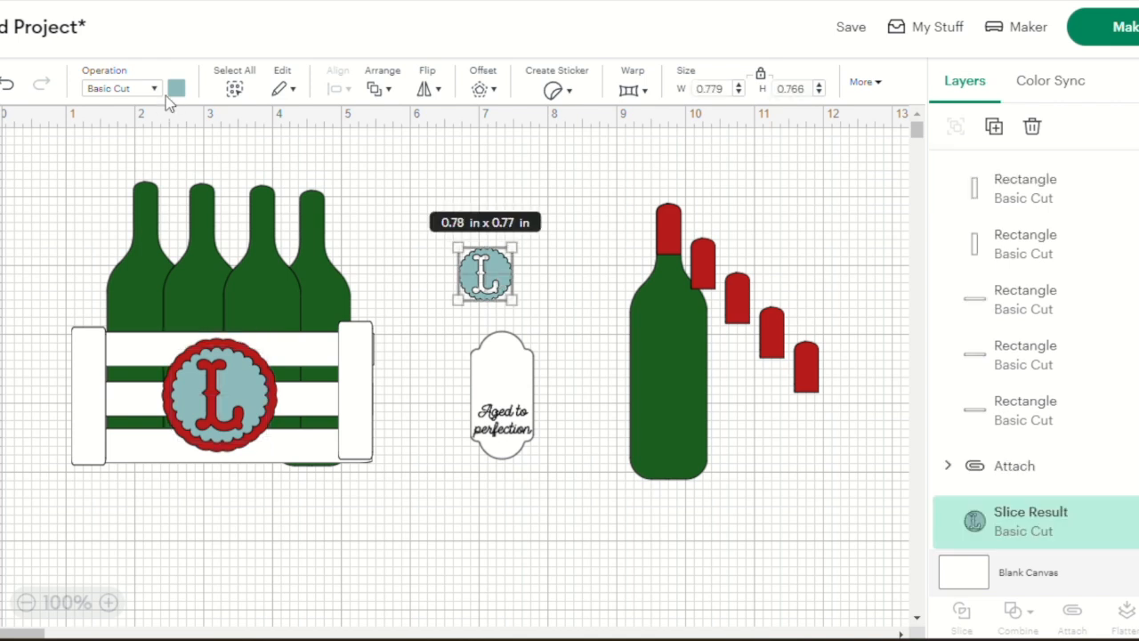
{"action": "left_click", "coordinate": [176, 88]}
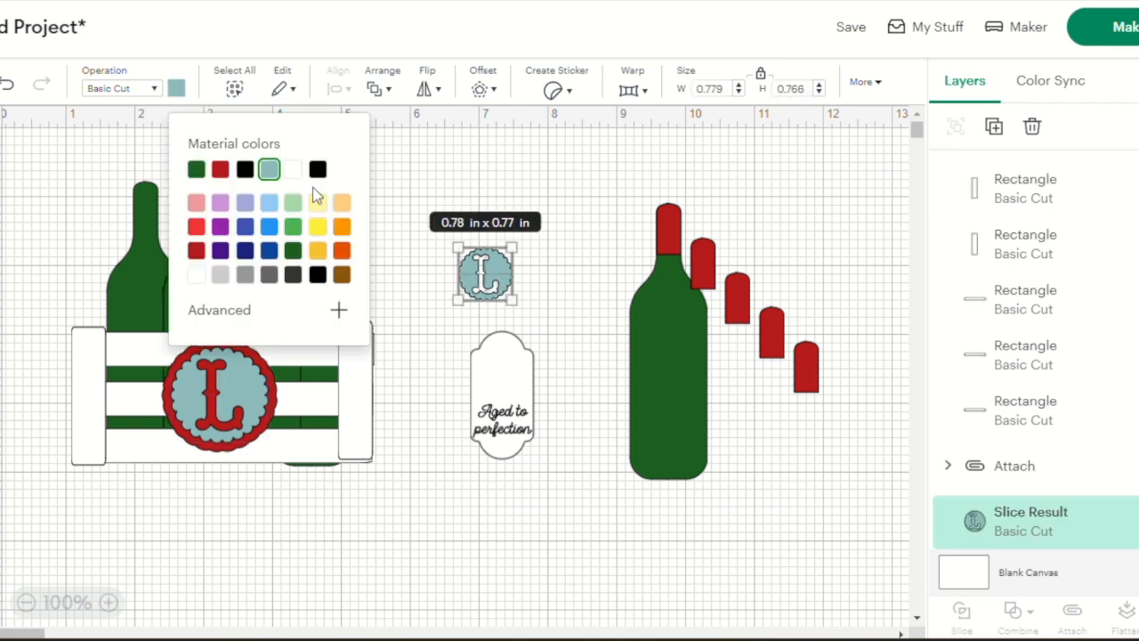
{"action": "left_click", "coordinate": [344, 275]}
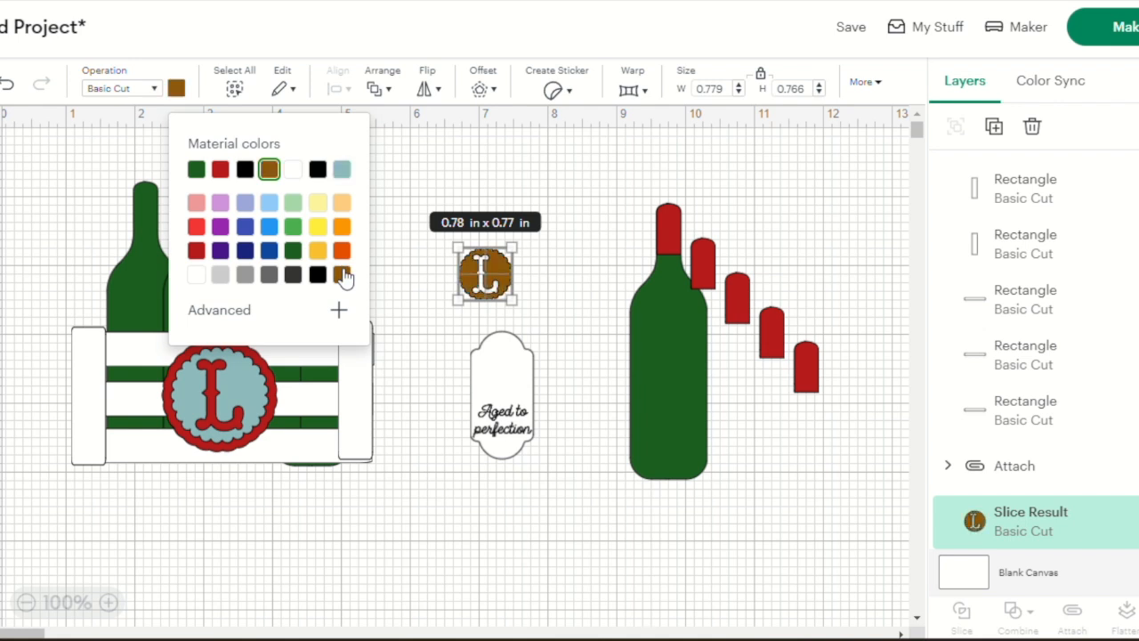
{"action": "left_click", "coordinate": [318, 252]}
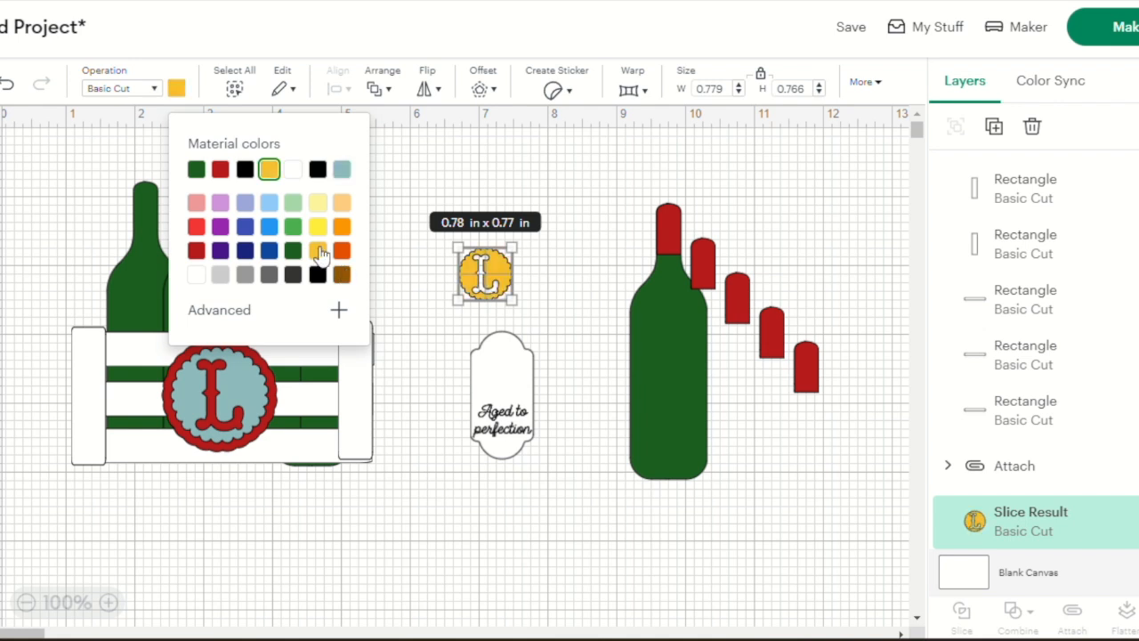
Recolour the large L circle on the crate with the same golden yellow as the small one
{"action": "left_click", "coordinate": [241, 398]}
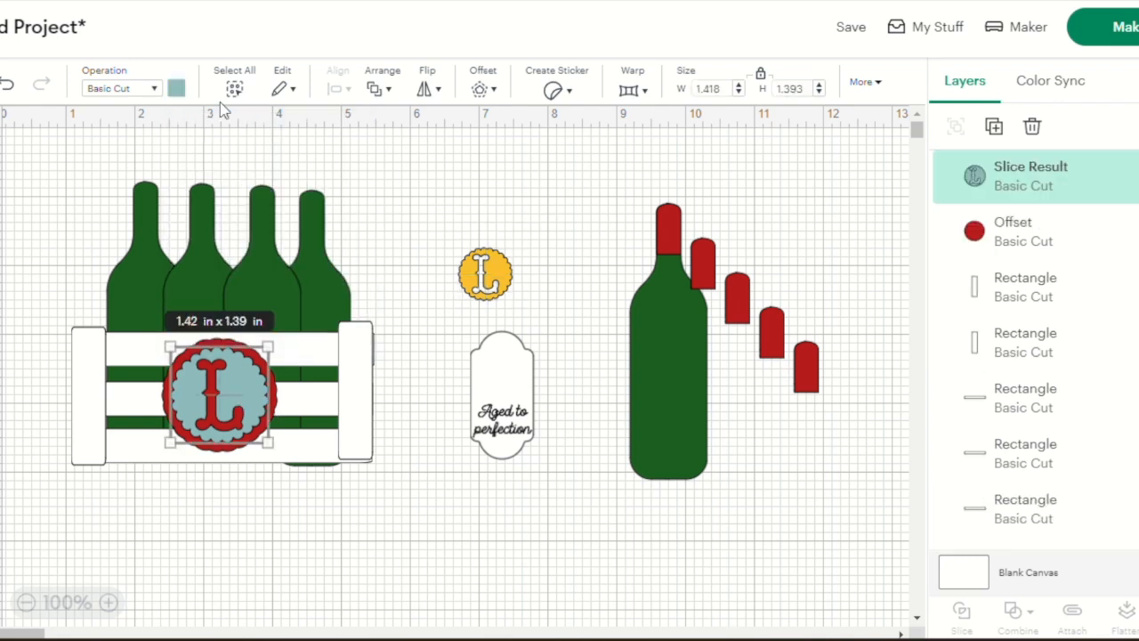
{"action": "left_click", "coordinate": [176, 89]}
{"action": "left_click", "coordinate": [270, 169]}
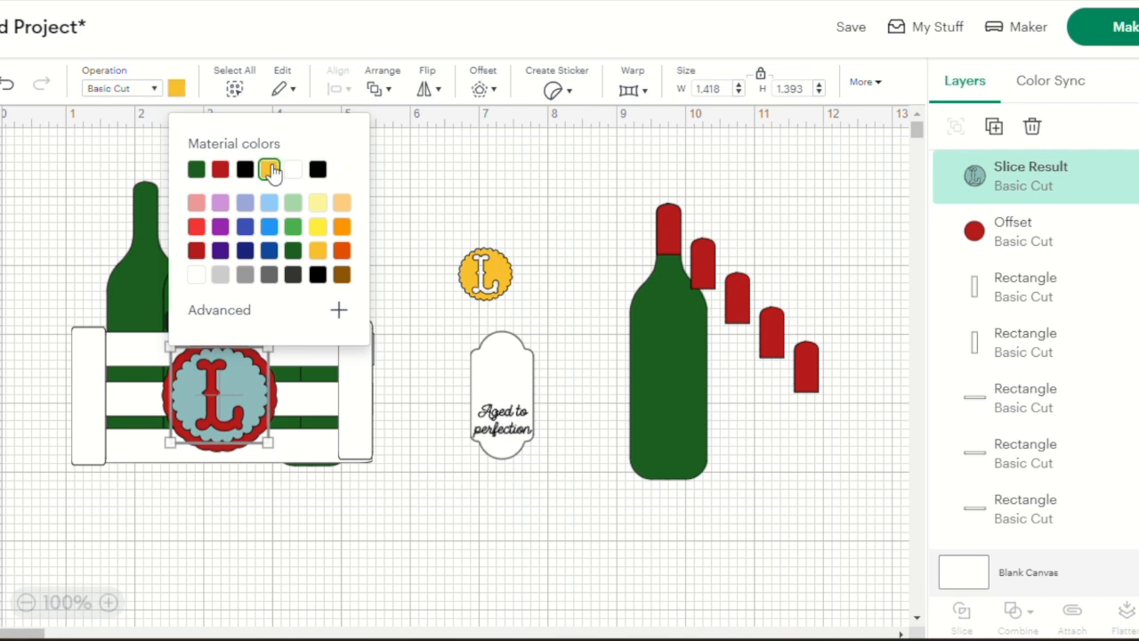
{"action": "left_click", "coordinate": [376, 507]}
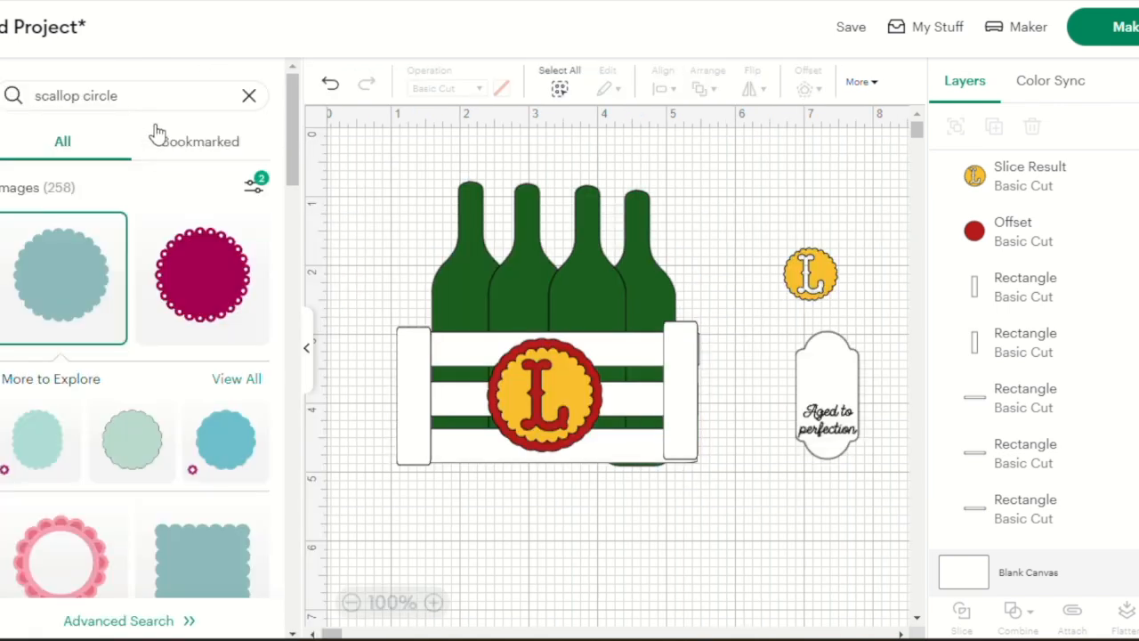
Search the image library for "tag" and insert the dark grey Classic Tag with the scalloped top
{"action": "left_click", "coordinate": [138, 90]}
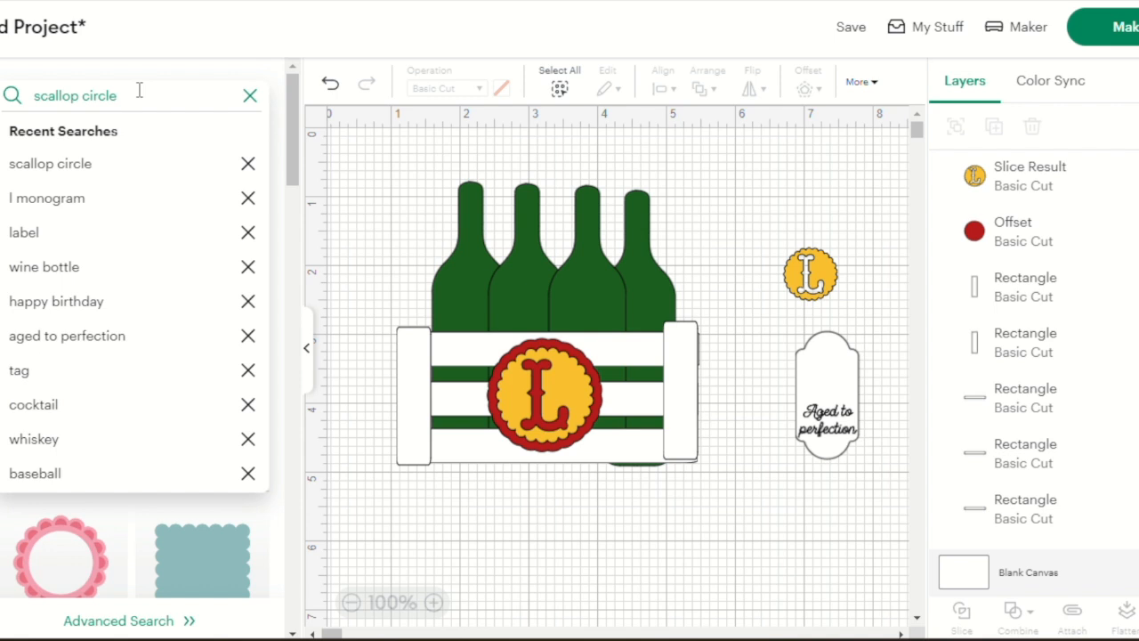
{"action": "left_click", "coordinate": [18, 372]}
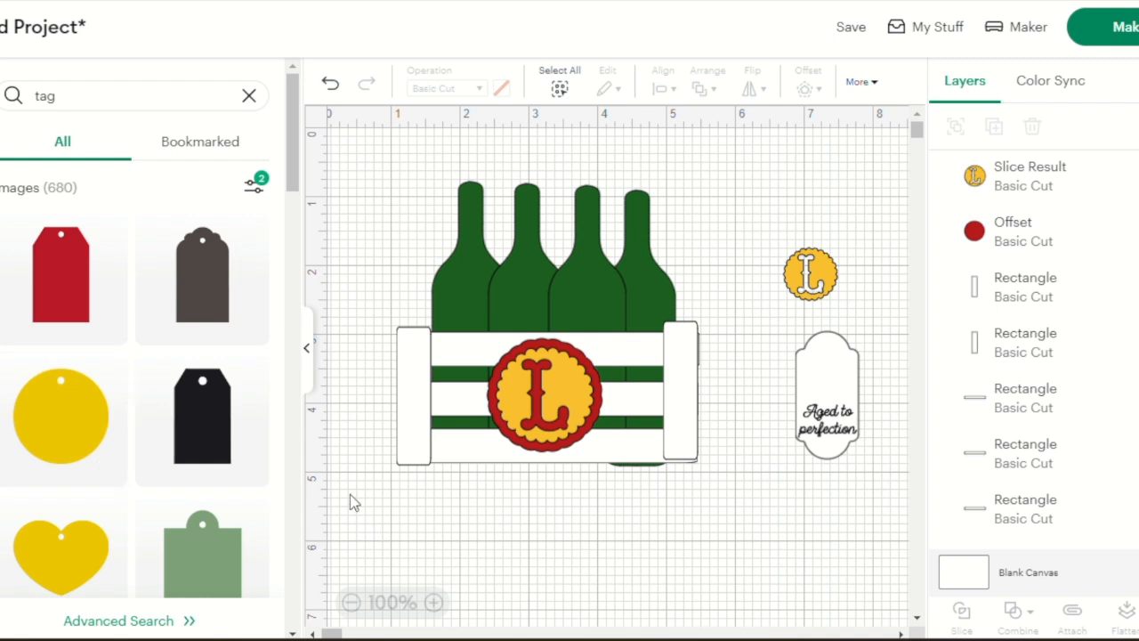
{"action": "left_click", "coordinate": [216, 300]}
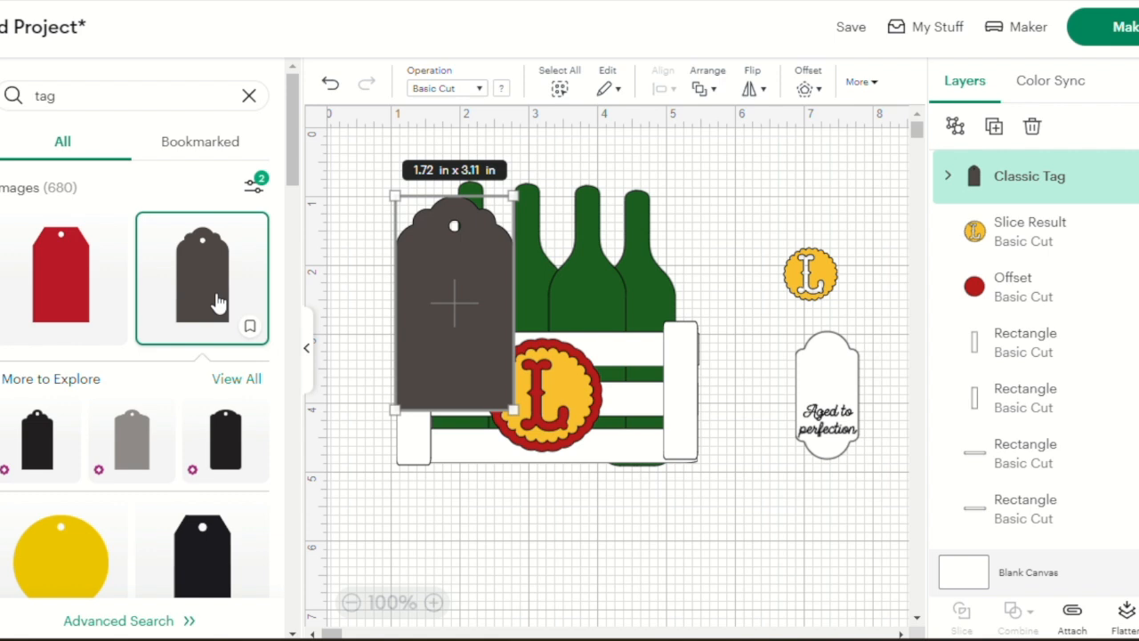
{"action": "left_click", "coordinate": [306, 351]}
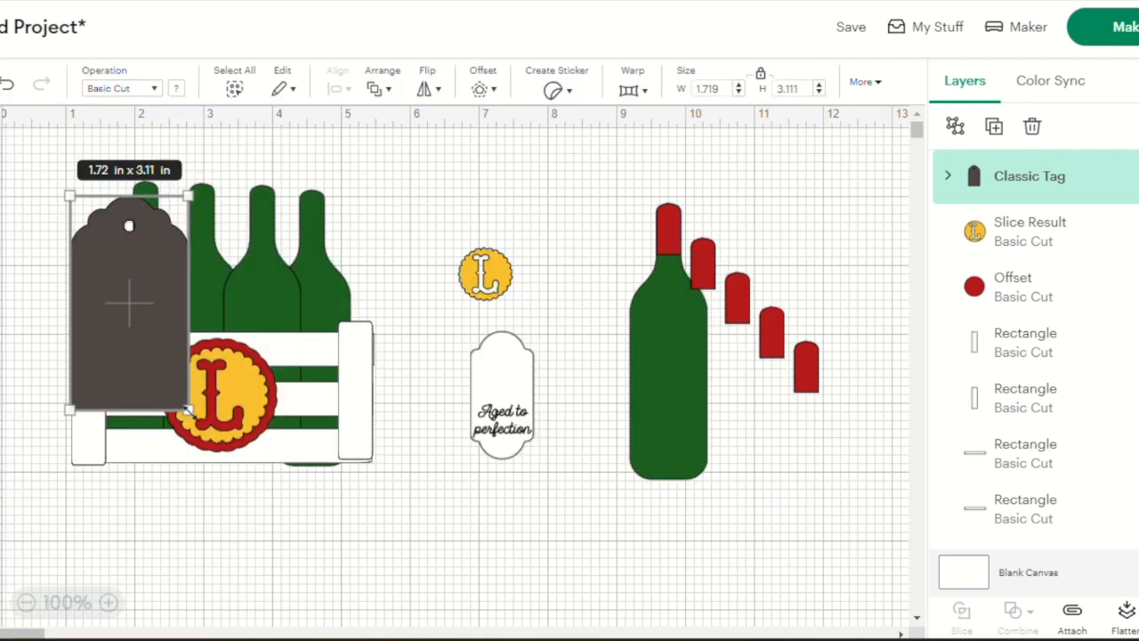
Shrink the tag to about 0.88 × 1.6 in and recolour it white
{"action": "left_click_drag", "start_coordinate": [186, 410], "coordinate": [130, 305]}
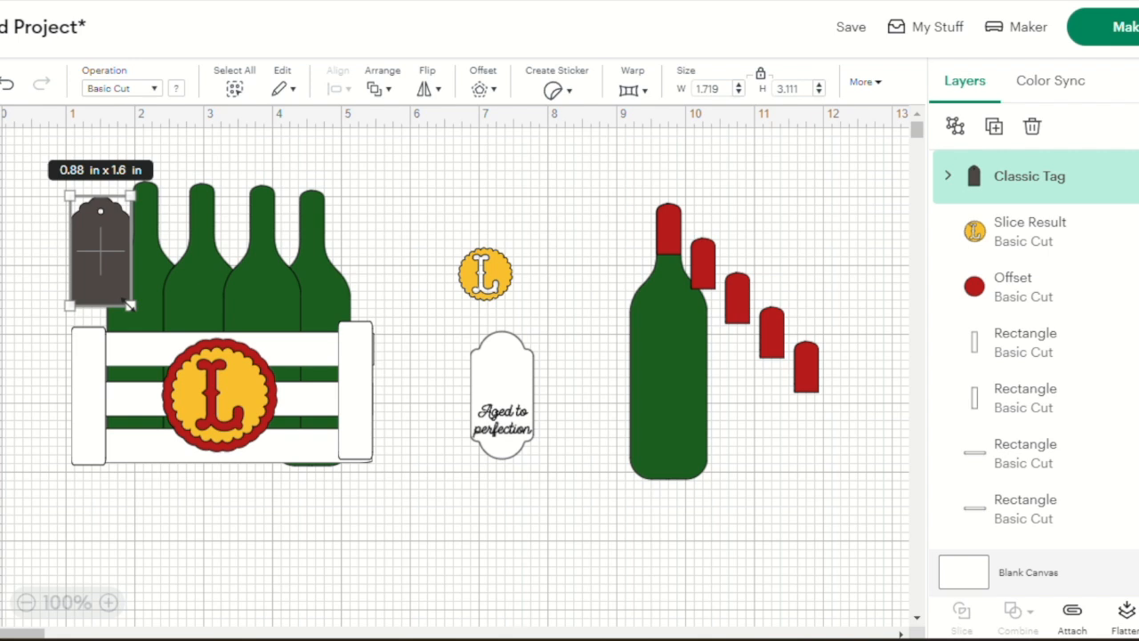
{"action": "left_click", "coordinate": [178, 89]}
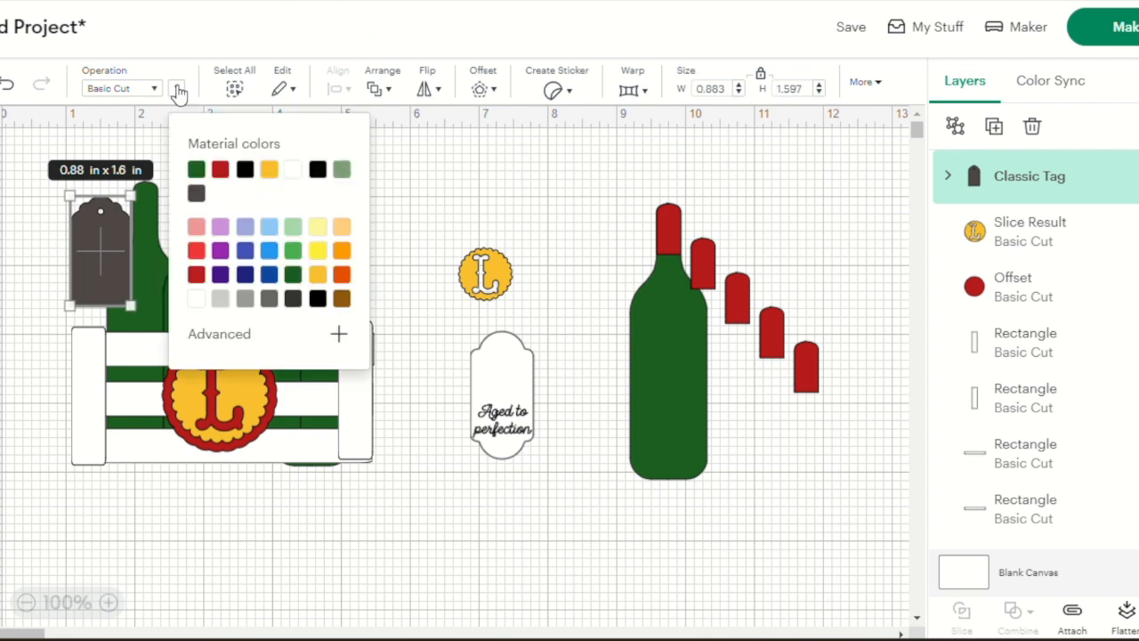
{"action": "left_click", "coordinate": [293, 169]}
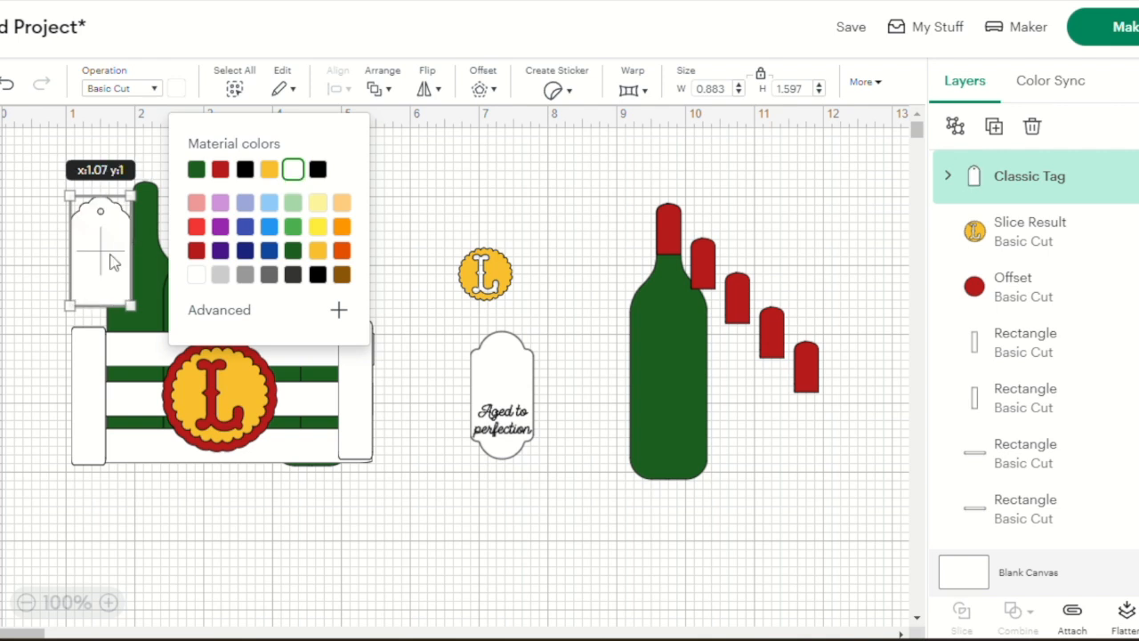
Try the tag tilted over the right side of the crate front and move it below the crate, rotated horizontally with its hole to the left
{"action": "left_click_drag", "start_coordinate": [113, 261], "coordinate": [418, 275]}
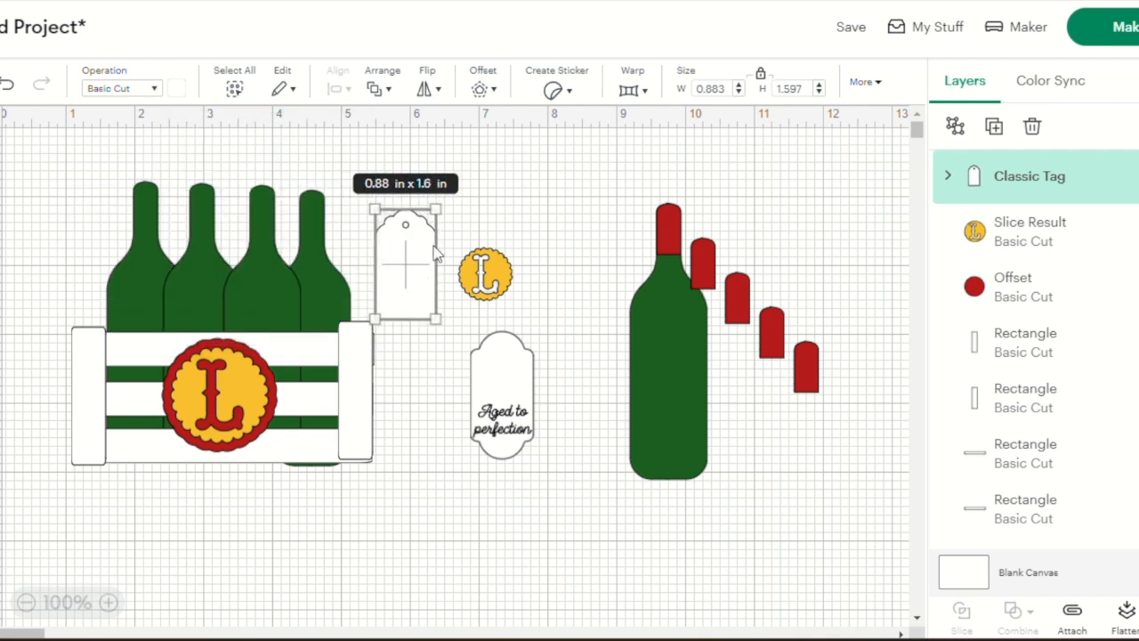
{"action": "left_click_drag", "start_coordinate": [457, 204], "coordinate": [421, 188]}
{"action": "left_click_drag", "start_coordinate": [403, 258], "coordinate": [308, 358]}
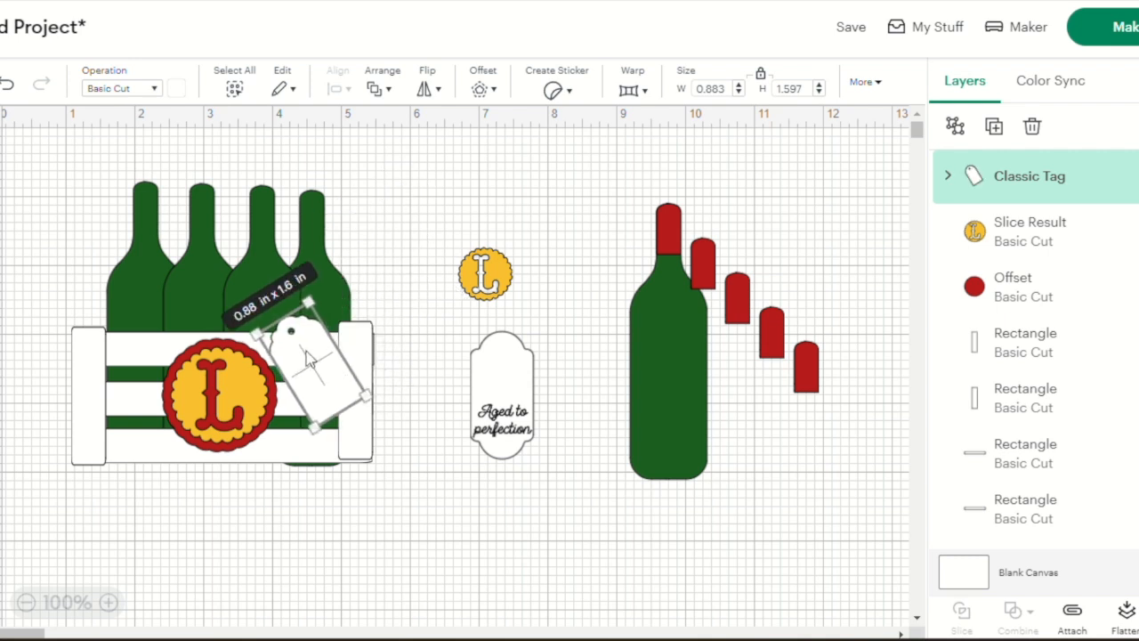
{"action": "left_click_drag", "start_coordinate": [318, 355], "coordinate": [320, 348]}
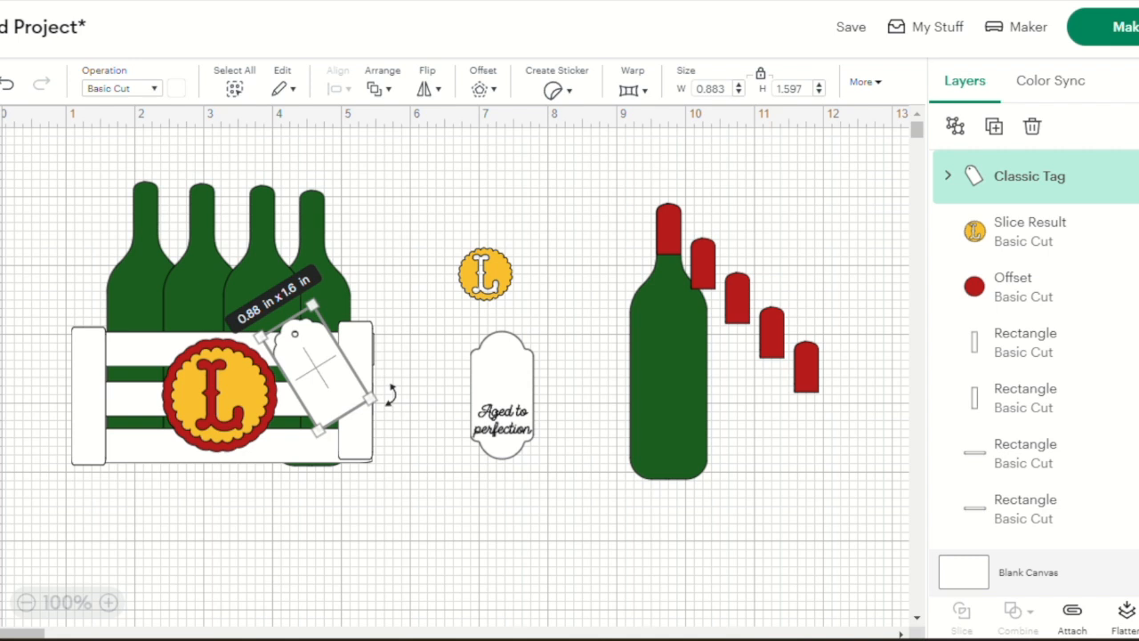
{"action": "left_click_drag", "start_coordinate": [390, 394], "coordinate": [360, 396]}
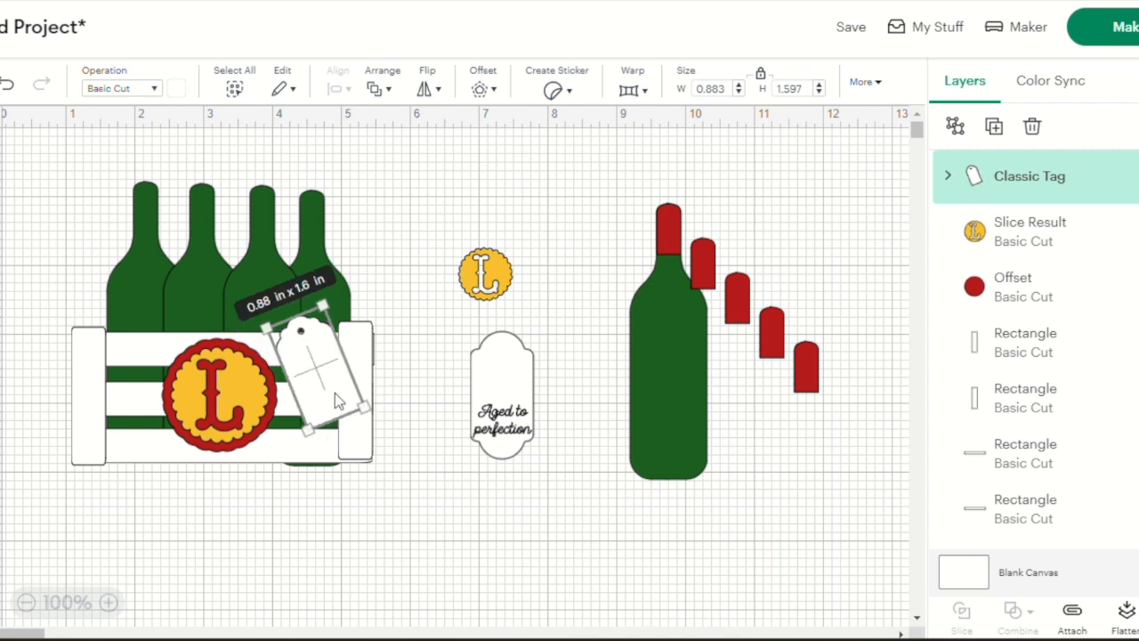
{"action": "left_click_drag", "start_coordinate": [312, 376], "coordinate": [386, 558]}
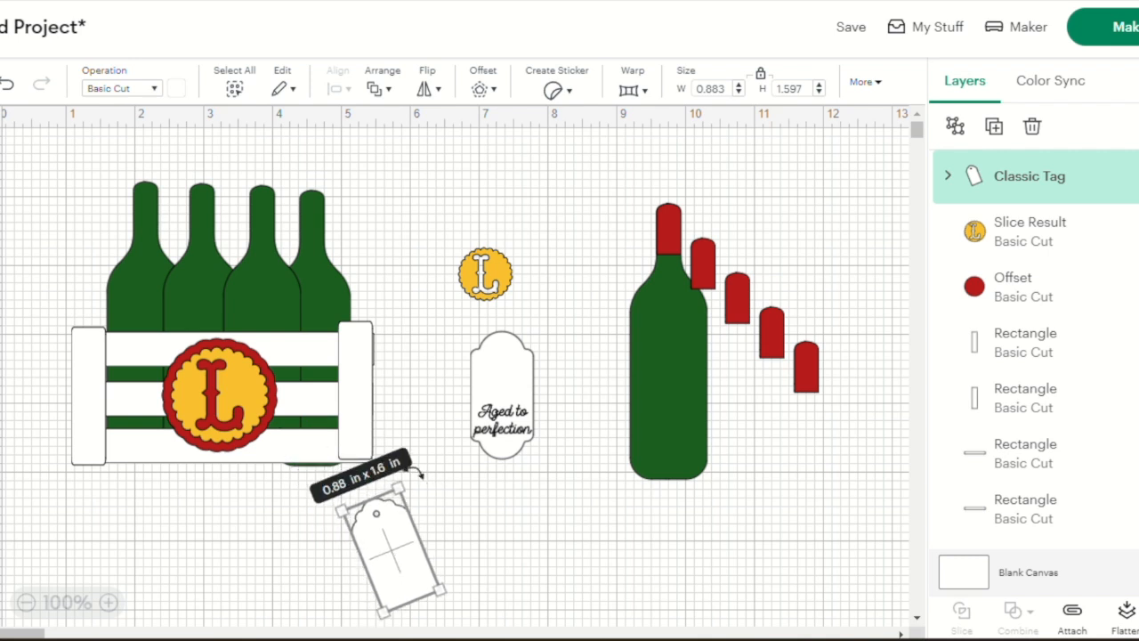
{"action": "left_click_drag", "start_coordinate": [418, 474], "coordinate": [294, 482]}
Add a text object reading "Happy Birthday!" split over two lines
{"action": "left_click", "coordinate": [546, 560]}
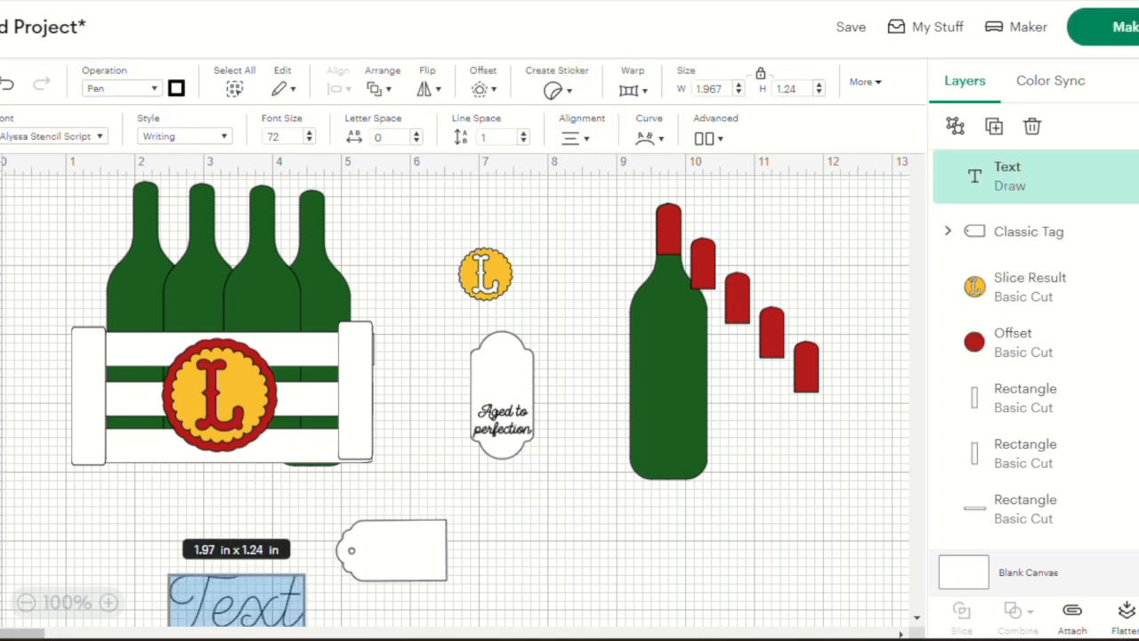
{"action": "scroll", "coordinate": [405, 614], "scroll_direction": "down", "scroll_amount": 2}
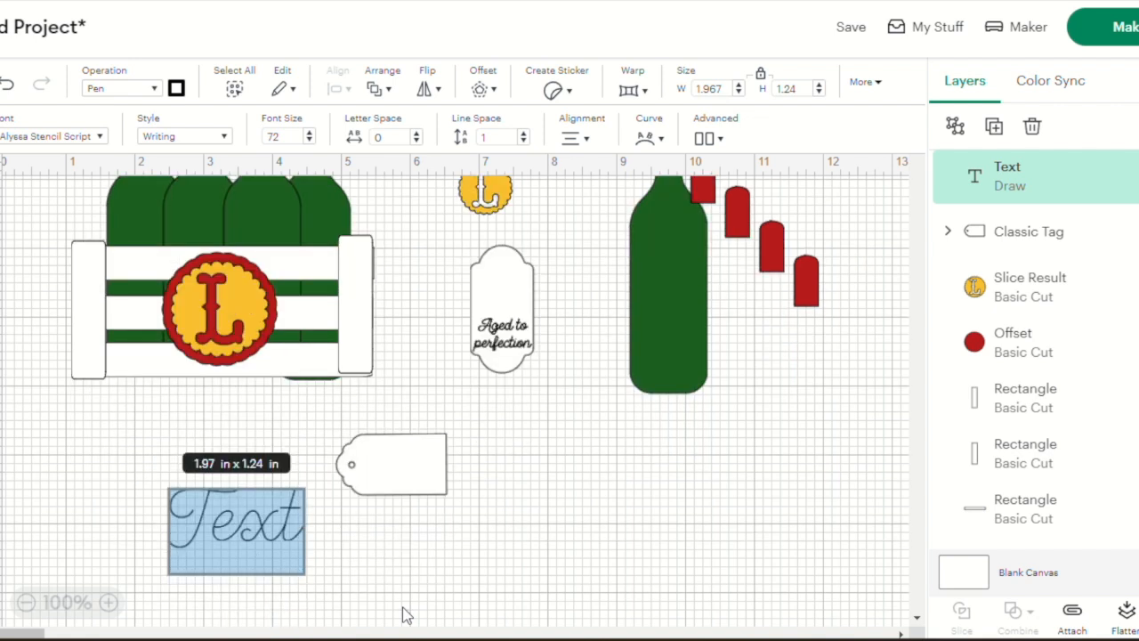
{"action": "type", "text": "H"}
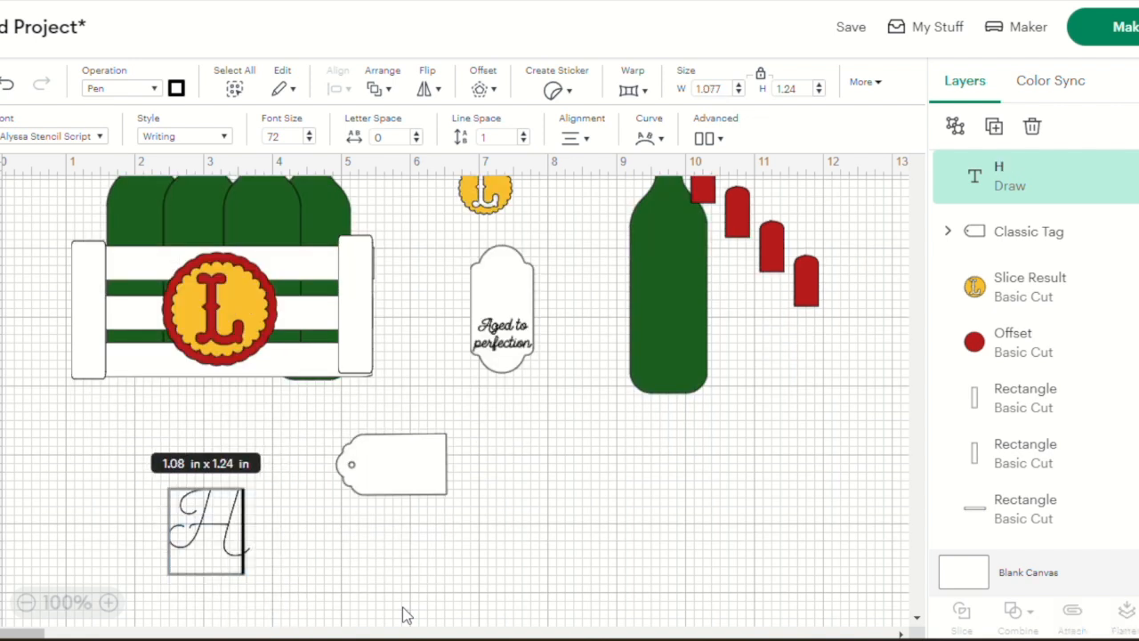
{"action": "type", "text": "appy"}
{"action": "key", "text": "Return"}
{"action": "type", "text": "Birthday"}
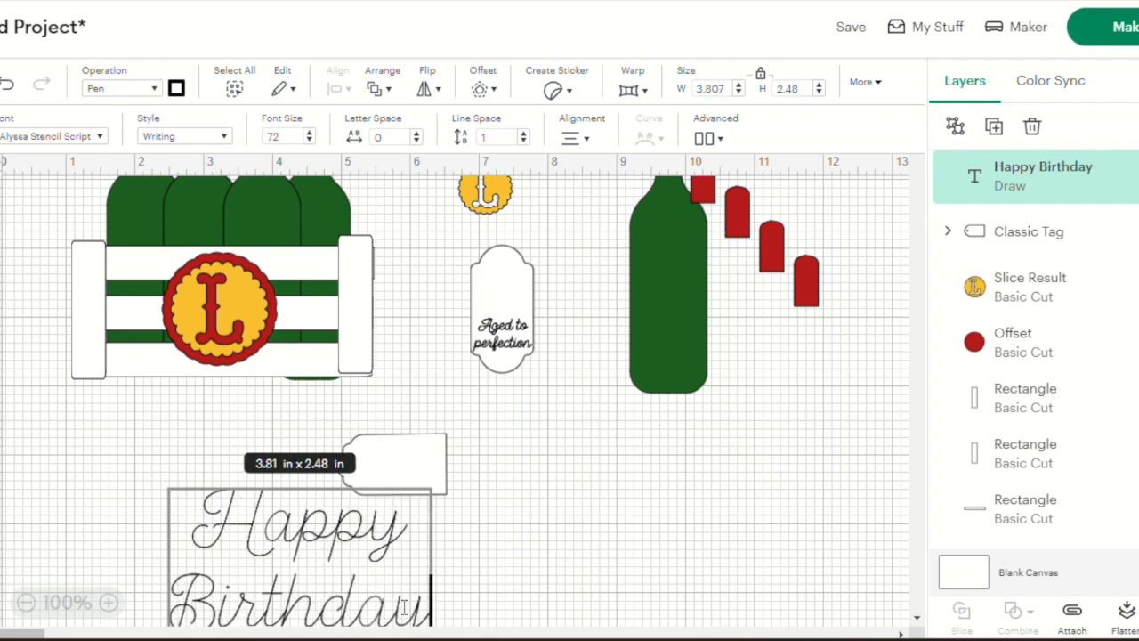
{"action": "type", "text": "!"}
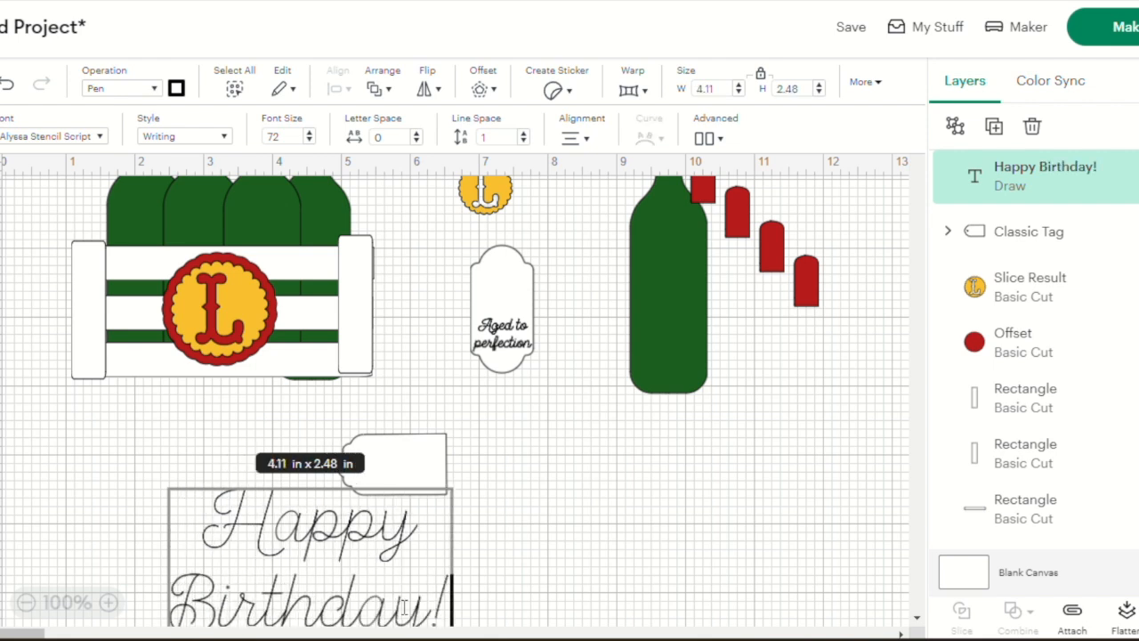
{"action": "left_click", "coordinate": [603, 529]}
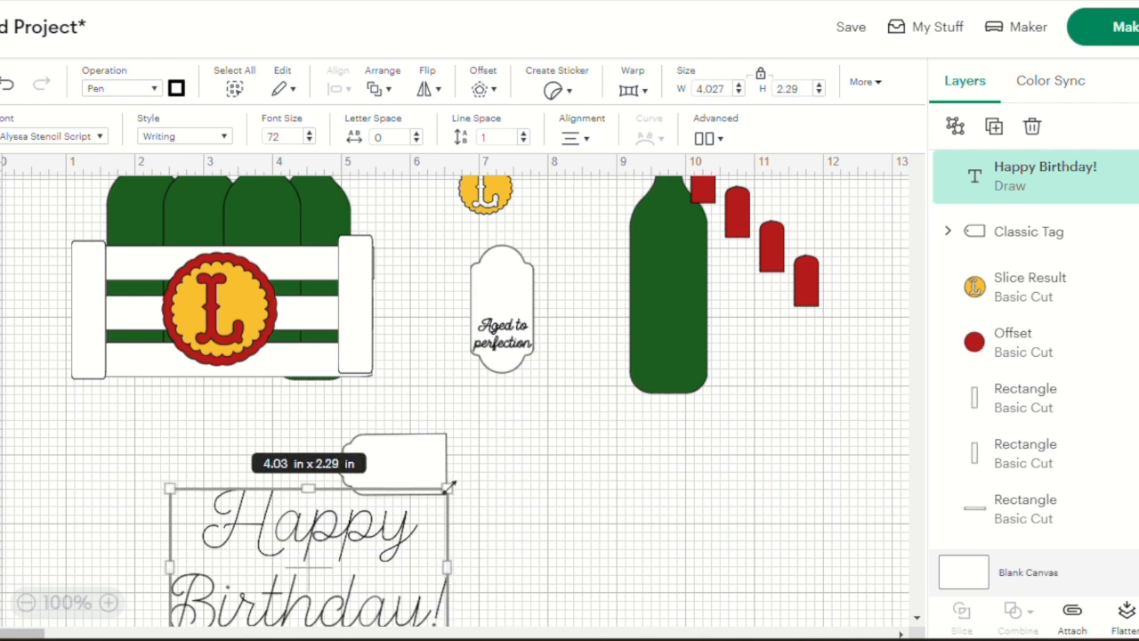
Shrink the "Happy Birthday!" text to about 1.18 × 0.67 in and place it on the tag beside the hole
{"action": "left_click_drag", "start_coordinate": [449, 487], "coordinate": [315, 564]}
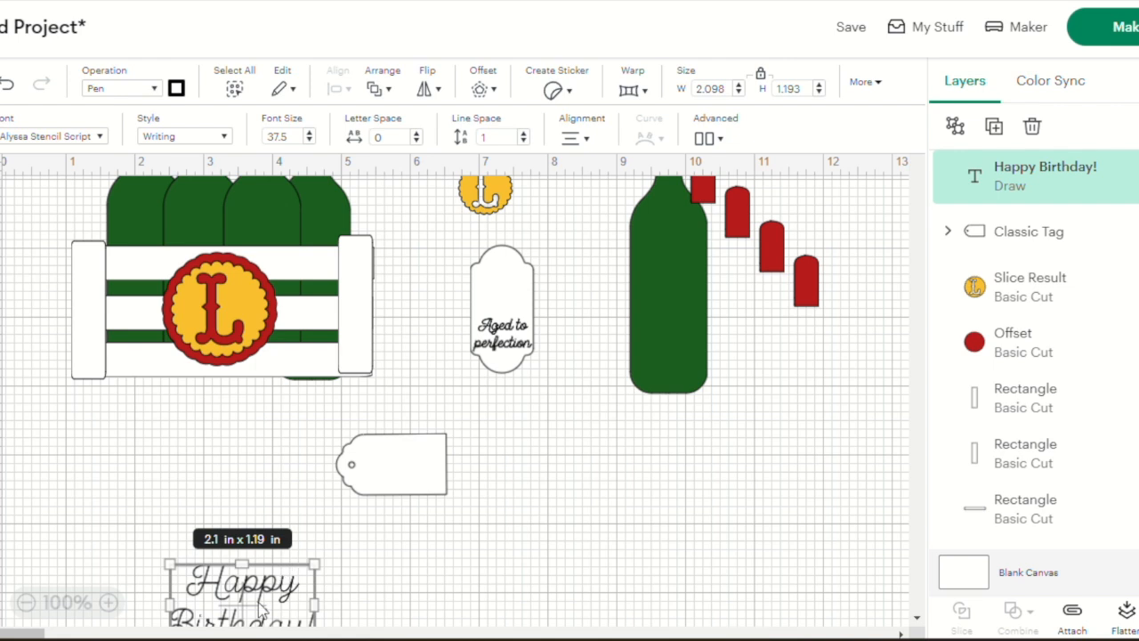
{"action": "left_click_drag", "start_coordinate": [278, 594], "coordinate": [407, 456]}
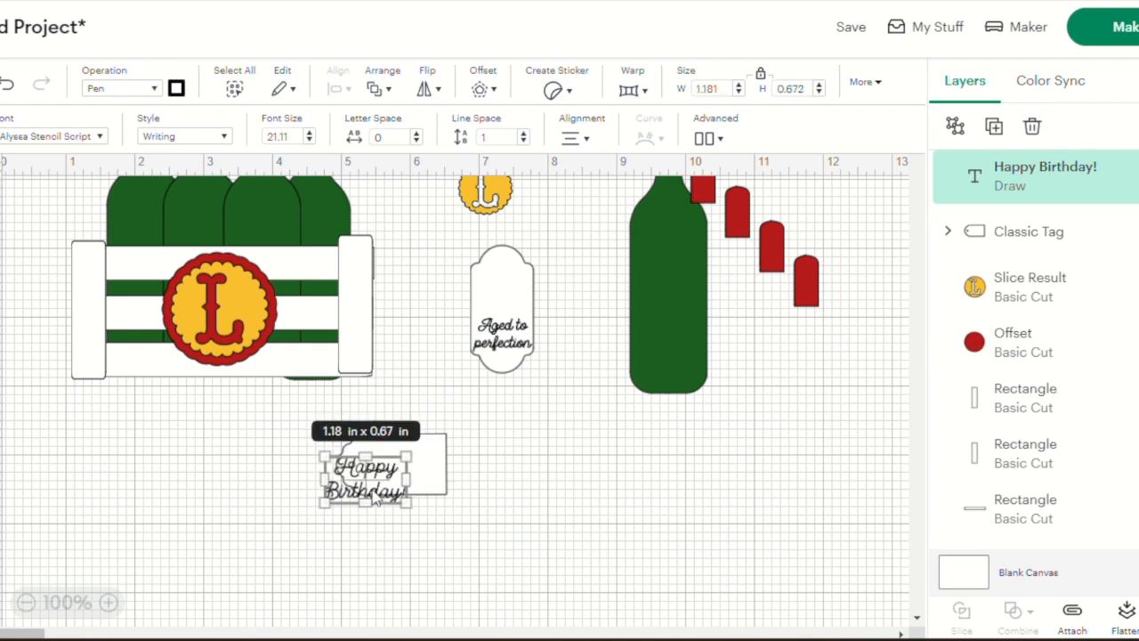
{"action": "left_click_drag", "start_coordinate": [377, 498], "coordinate": [412, 486]}
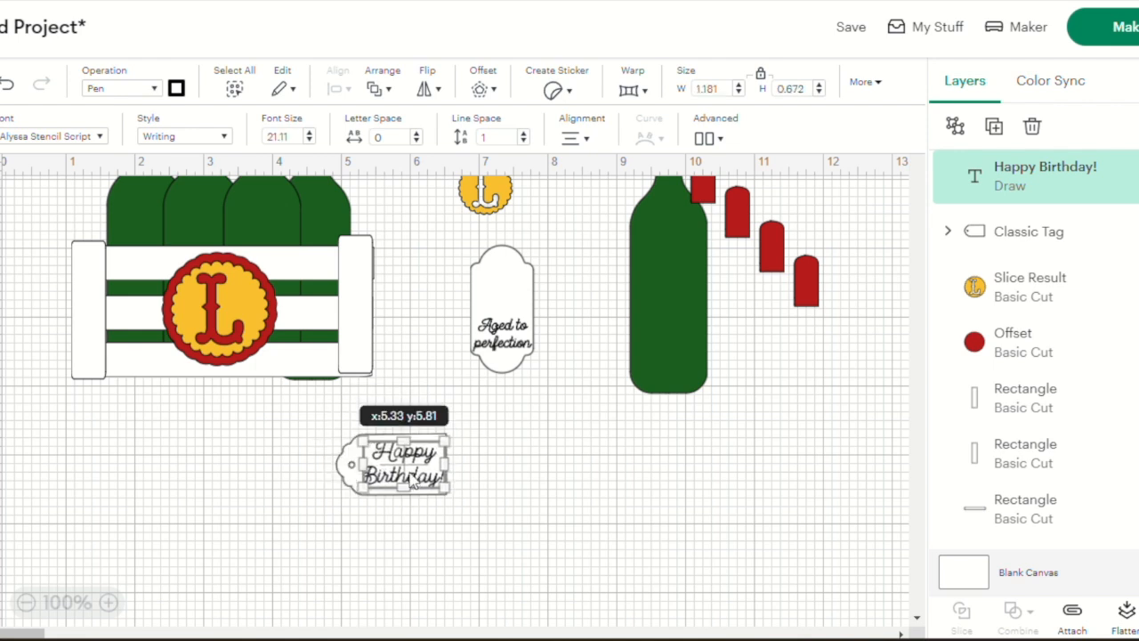
{"action": "left_click", "coordinate": [545, 510]}
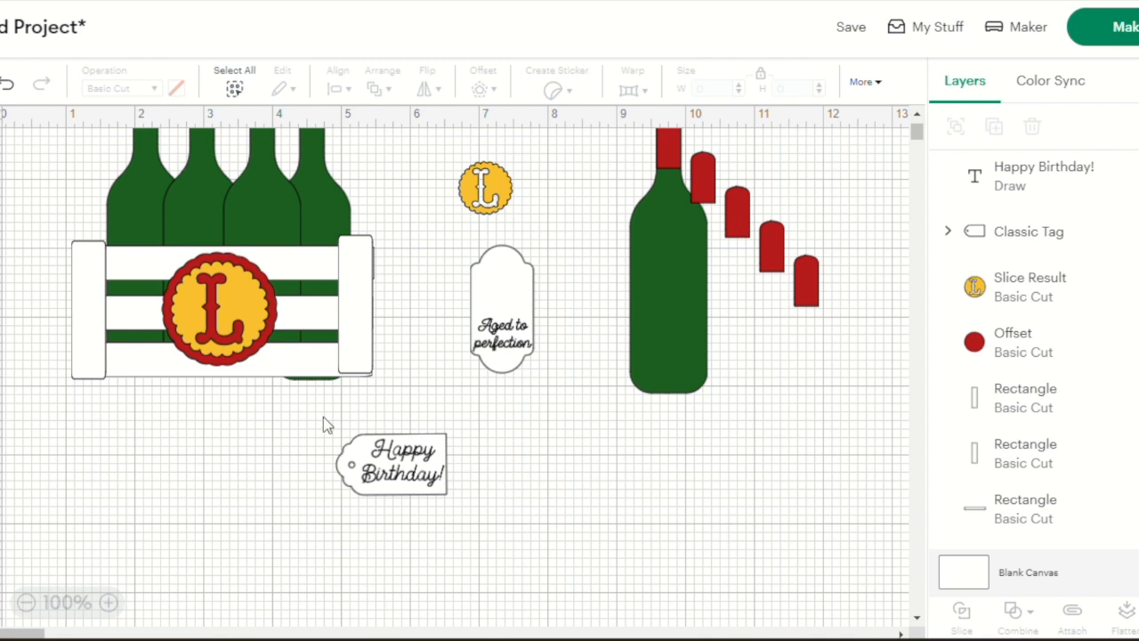
Select the "Happy Birthday!" text together with the tag and attach them
{"action": "left_click_drag", "start_coordinate": [323, 416], "coordinate": [470, 536]}
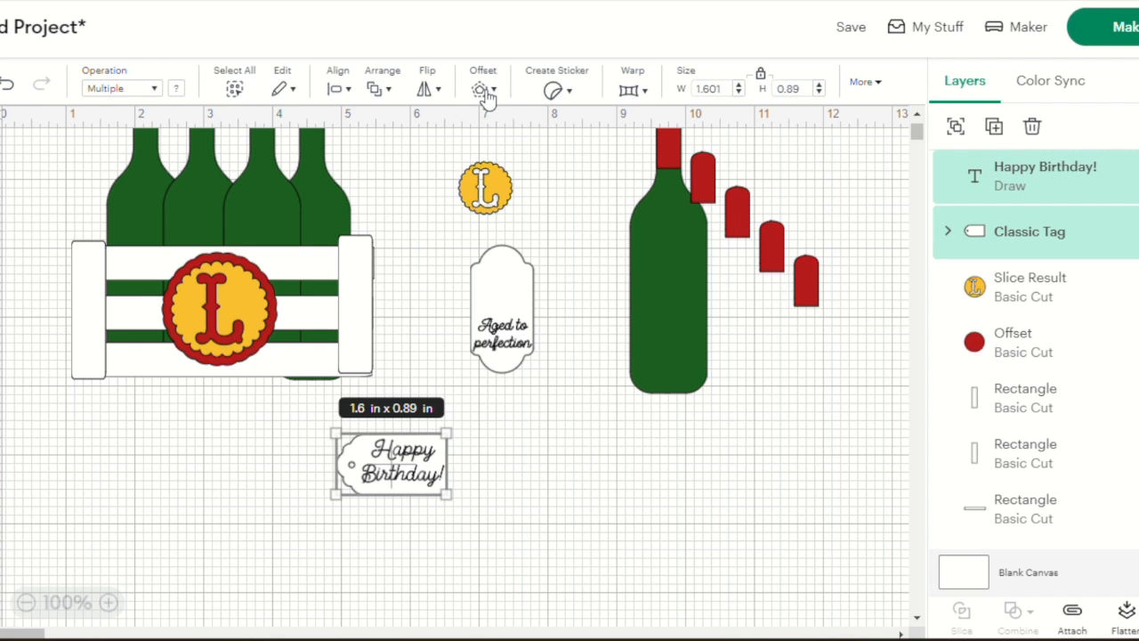
{"action": "left_click", "coordinate": [1073, 614]}
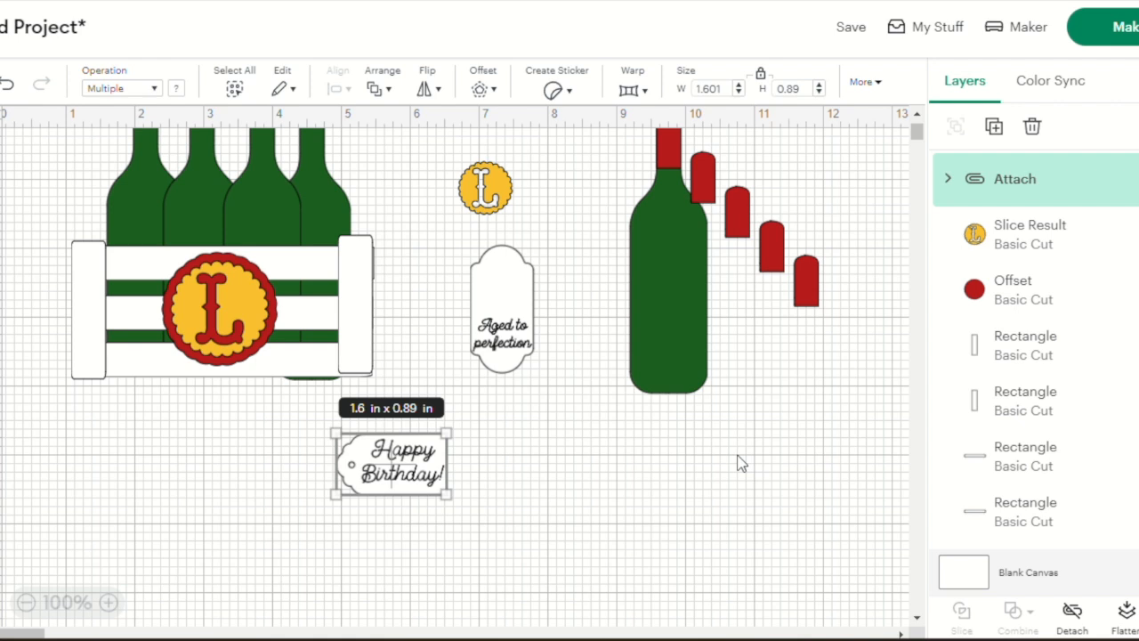
{"action": "scroll", "coordinate": [741, 463], "scroll_direction": "up", "scroll_amount": 2}
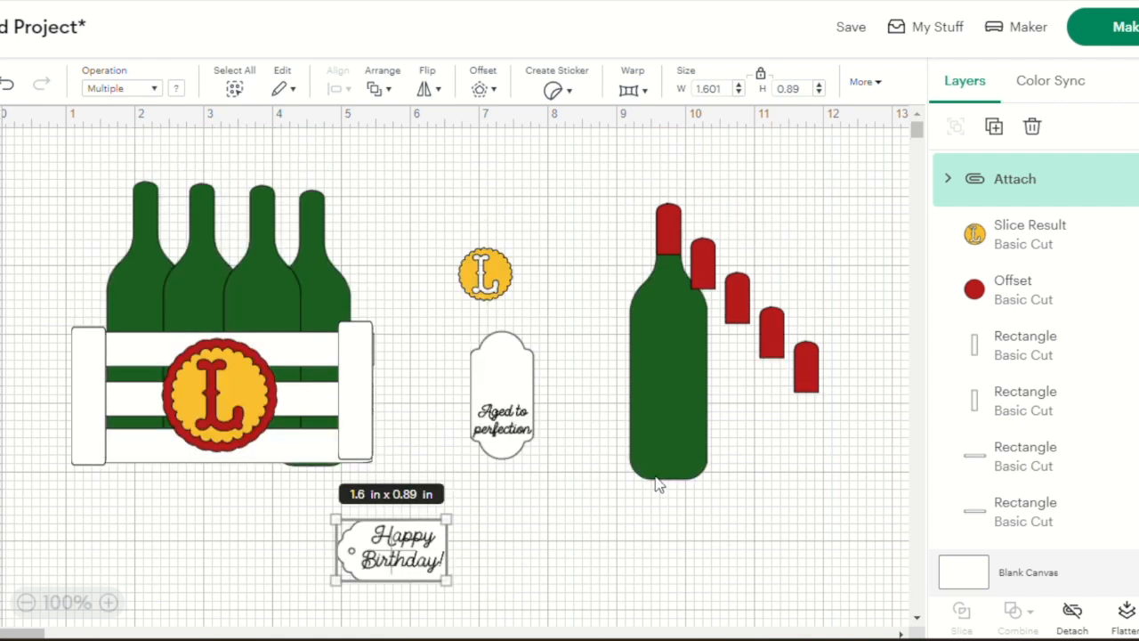